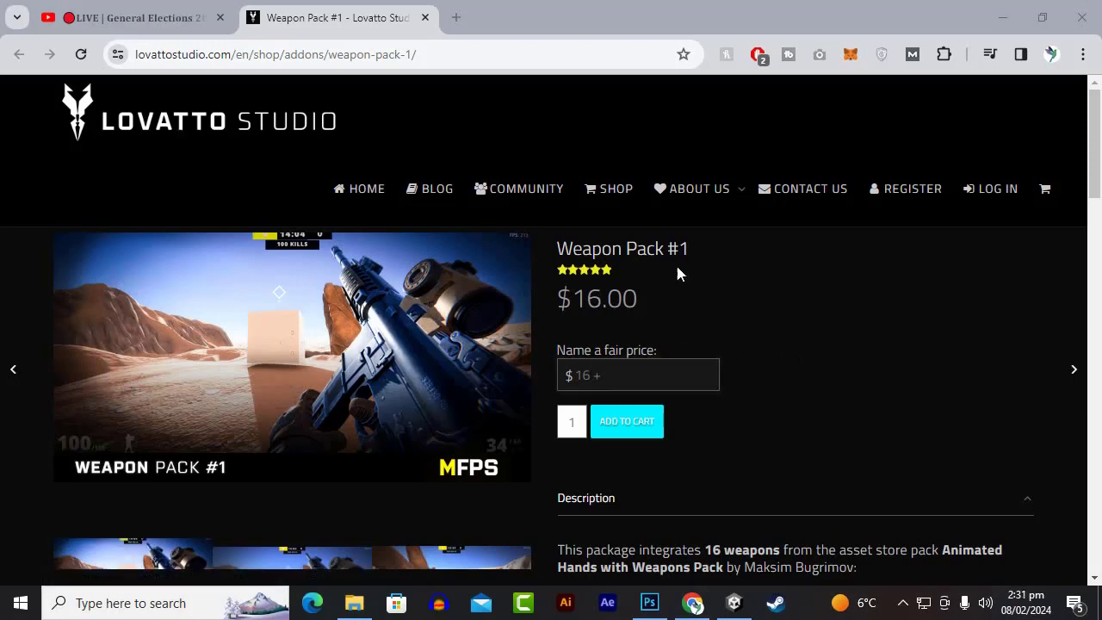
# Read the Weapon Pack #1 description, noting its Animated Hands with Weapons Pack requirement
pyautogui.moveTo(610, 245); pyautogui.dragTo(780, 244)
pyautogui.click(790, 334)
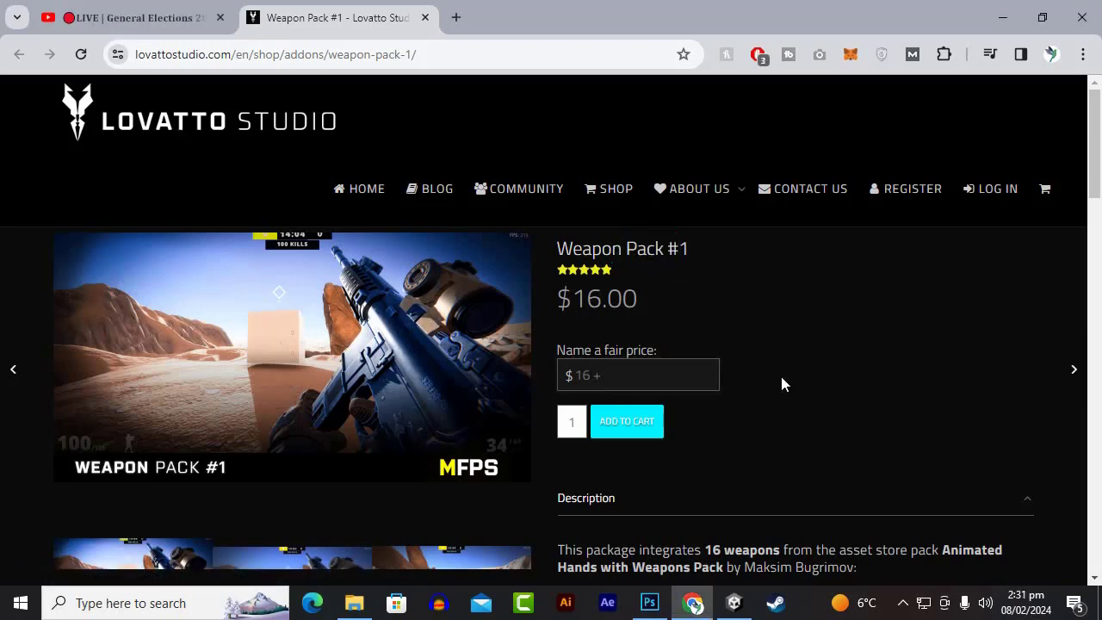
pyautogui.scroll(-1, 782, 384)
pyautogui.scroll(-1, 782, 385)
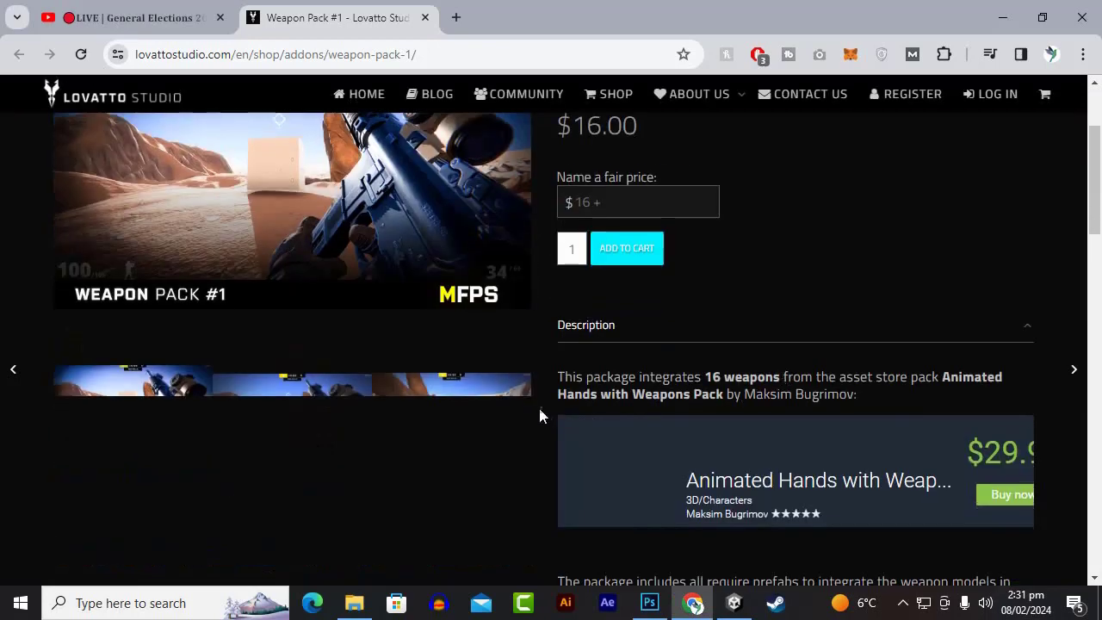
pyautogui.moveTo(565, 376)
pyautogui.mouseDown()
pyautogui.moveTo(775, 393)
pyautogui.moveTo(837, 383)
pyautogui.mouseUp()
pyautogui.click(810, 393)
pyautogui.click(823, 411)
pyautogui.scroll(-2, 745, 397)
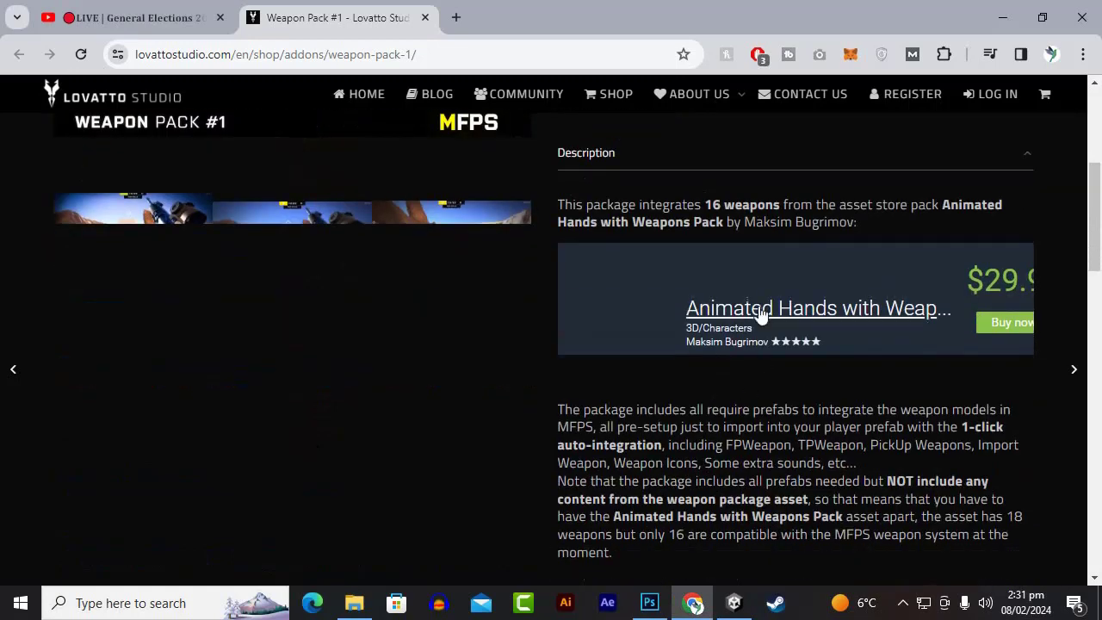
pyautogui.scroll(-3, 629, 316)
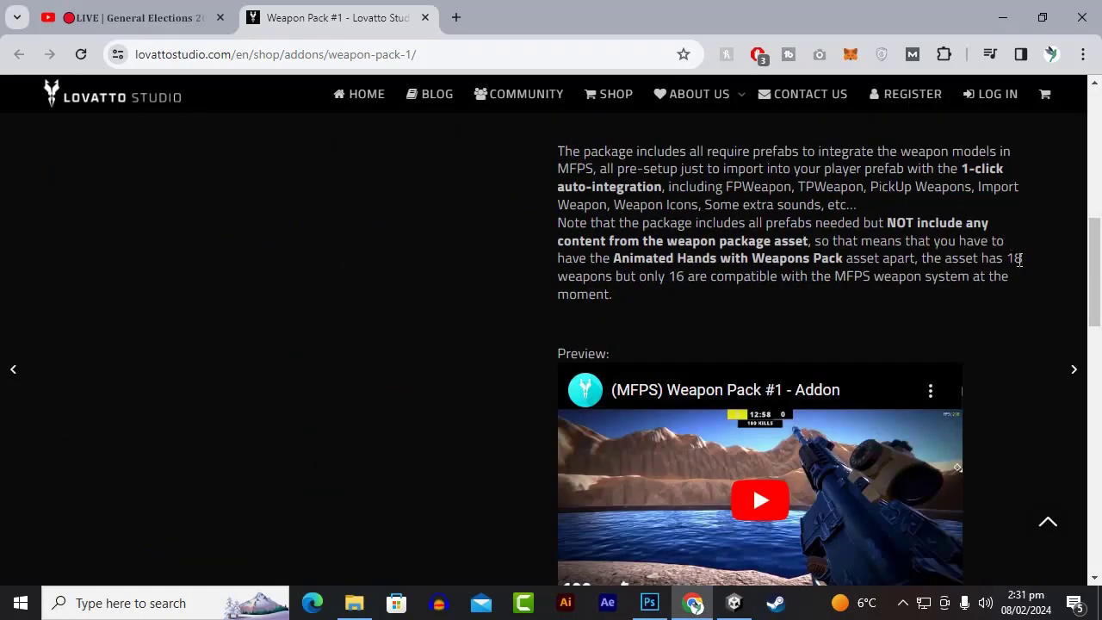
pyautogui.moveTo(1014, 258); pyautogui.dragTo(1043, 274)
pyautogui.moveTo(608, 276)
pyautogui.mouseDown()
pyautogui.moveTo(1004, 247)
pyautogui.moveTo(1012, 258)
pyautogui.mouseUp()
pyautogui.click(609, 329)
pyautogui.scroll(-4, 609, 329)
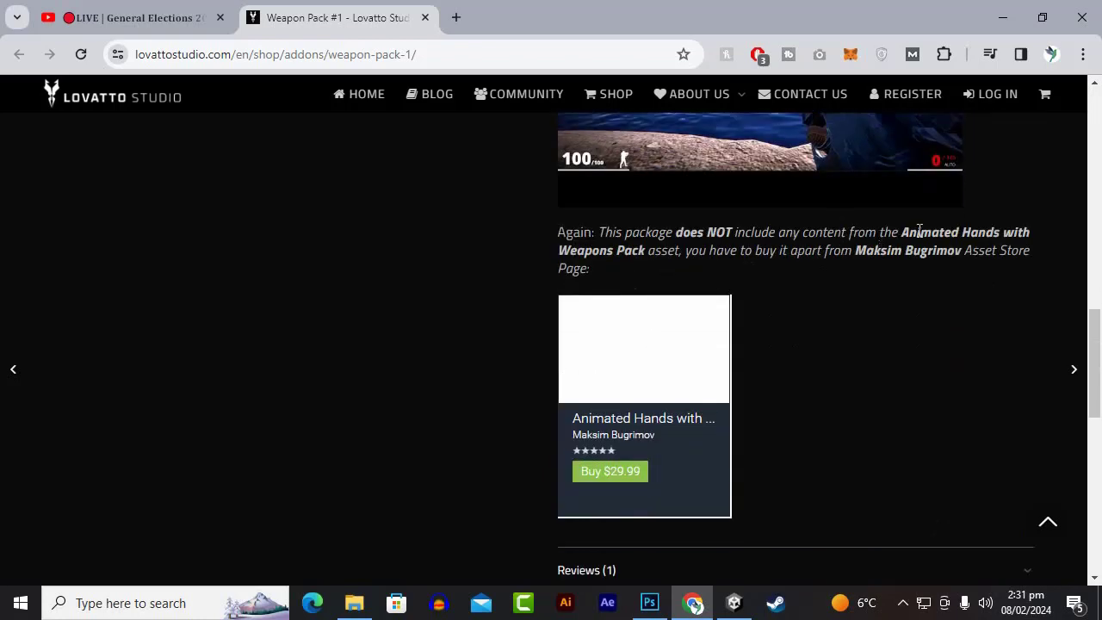
pyautogui.moveTo(646, 250); pyautogui.dragTo(911, 222)
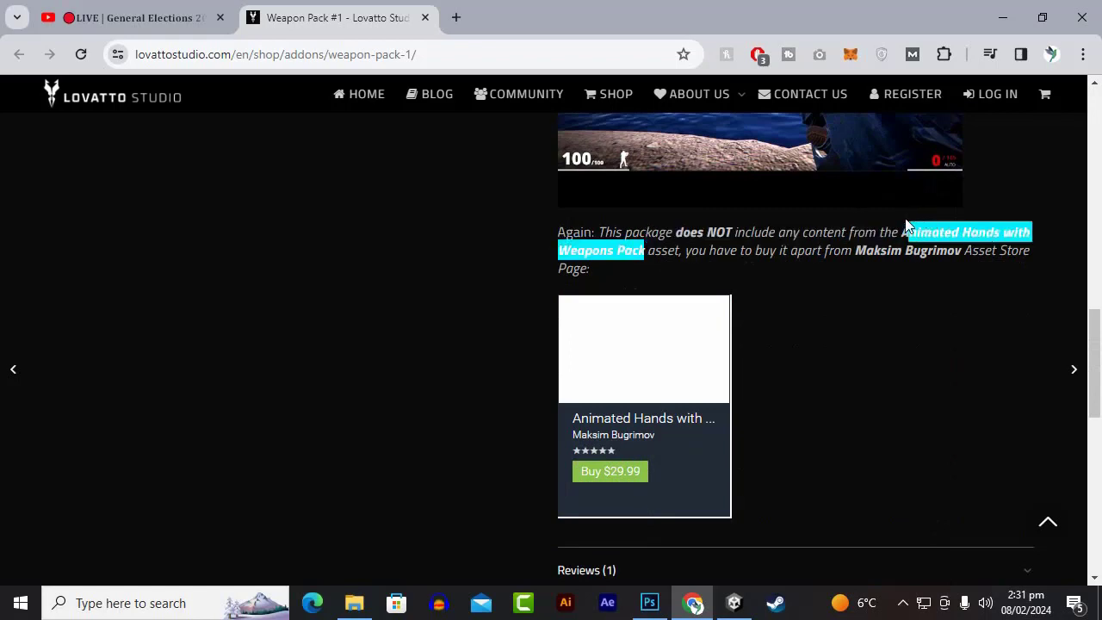
# Drag weapon_pack_1-1_3_2_(MFPS_1_9_x).unitypackage from the addons folder into Unity
pyautogui.scroll(5, 470, 430)
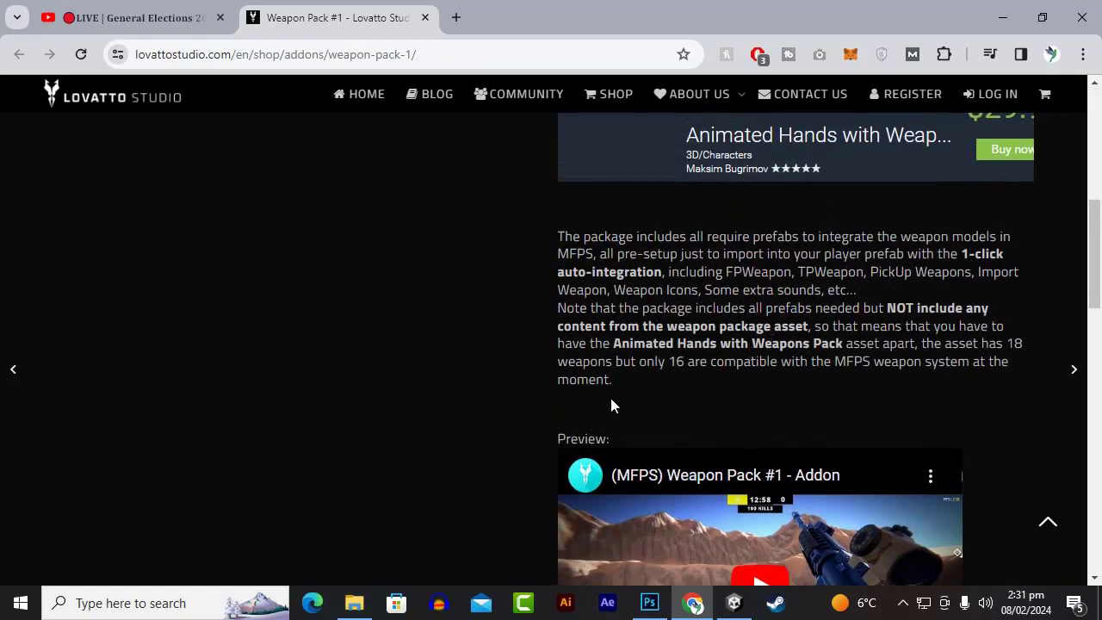
pyautogui.scroll(-3, 613, 404)
pyautogui.scroll(4, 794, 229)
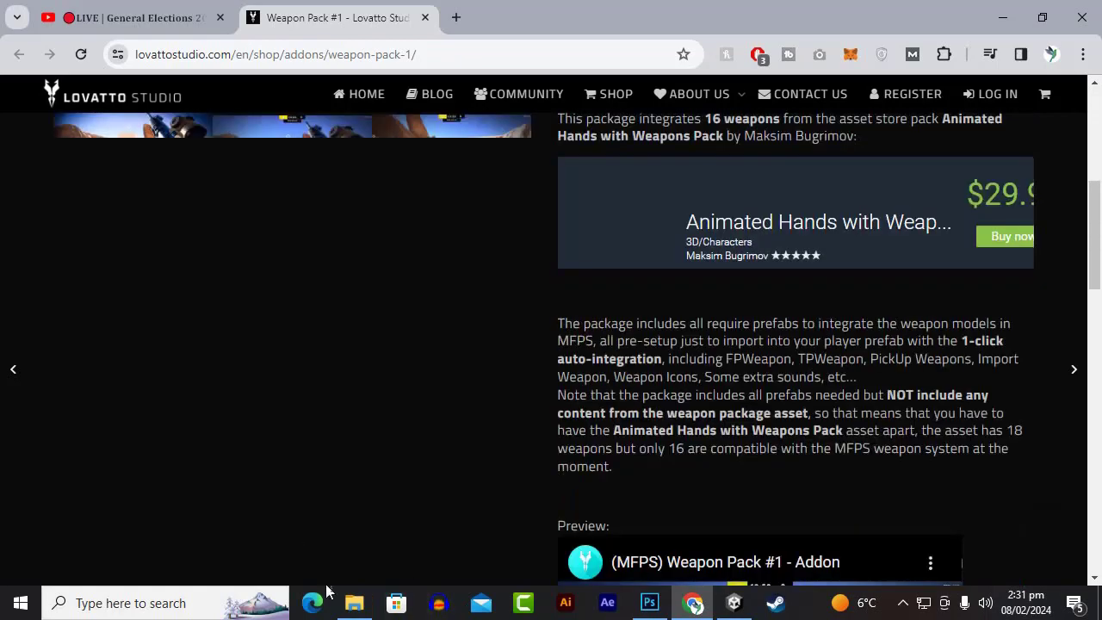
pyautogui.click(354, 603)
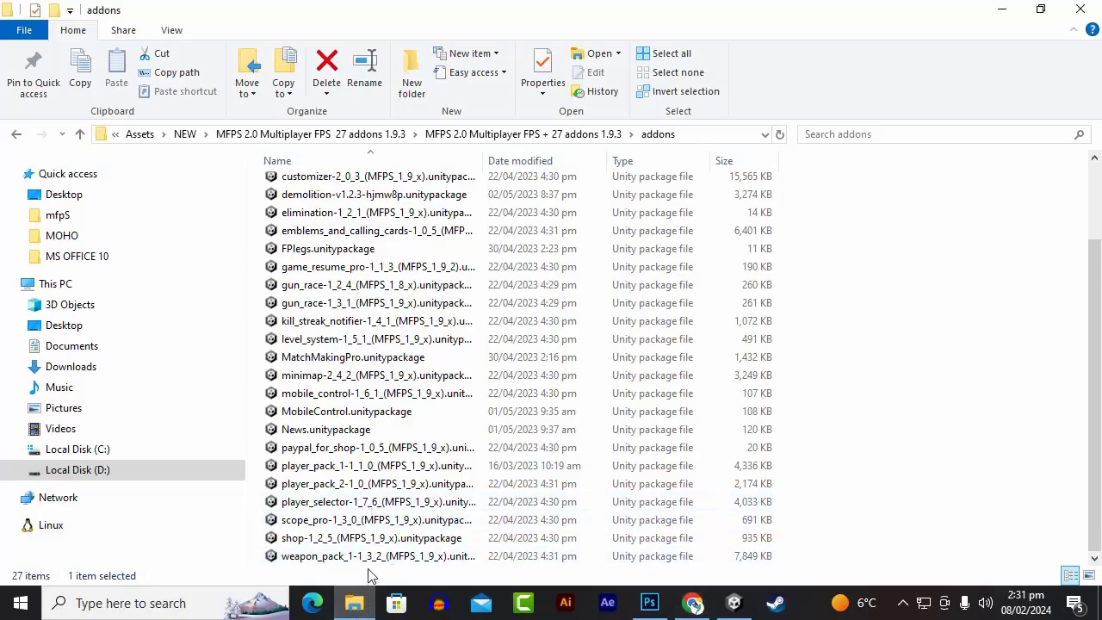
pyautogui.moveTo(362, 555)
pyautogui.mouseDown()
pyautogui.moveTo(823, 565)
pyautogui.moveTo(59, 517)
pyautogui.moveTo(224, 533)
pyautogui.mouseUp()
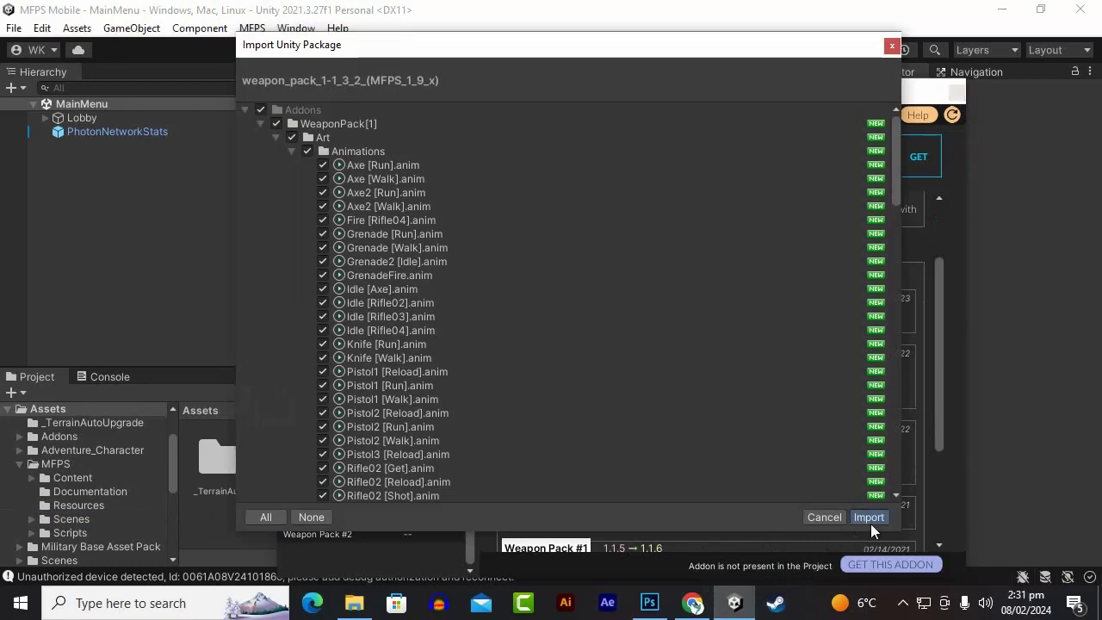
# Import every asset of weapon_pack_1-1_3_2 and review the Weapon Pack #1 1.3.2 addon page
pyautogui.click(869, 521)
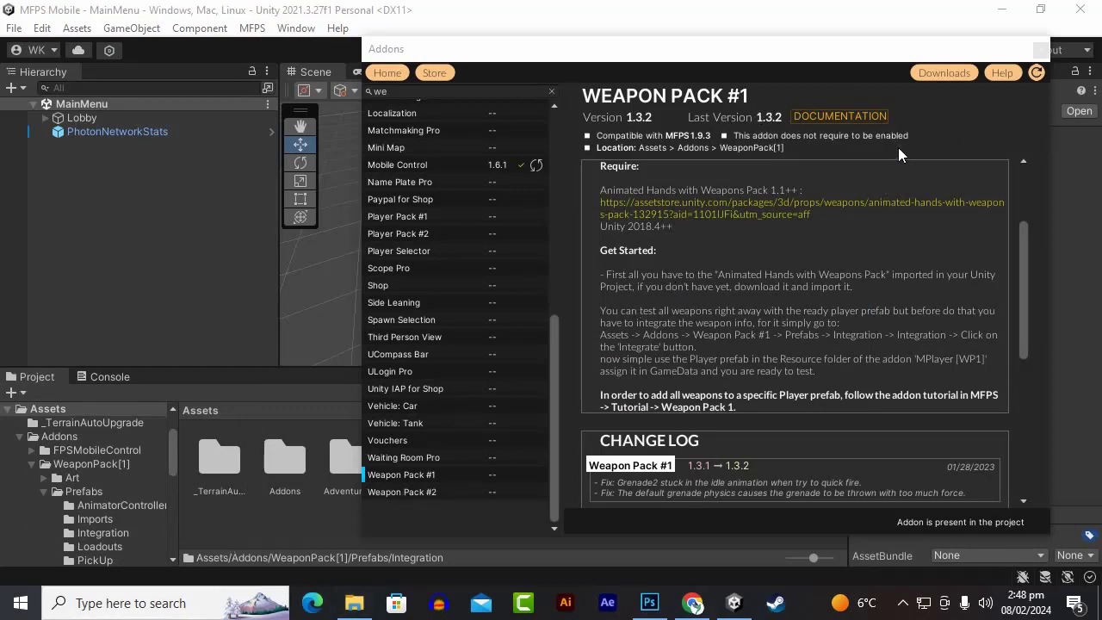
pyautogui.scroll(-5, 956, 327)
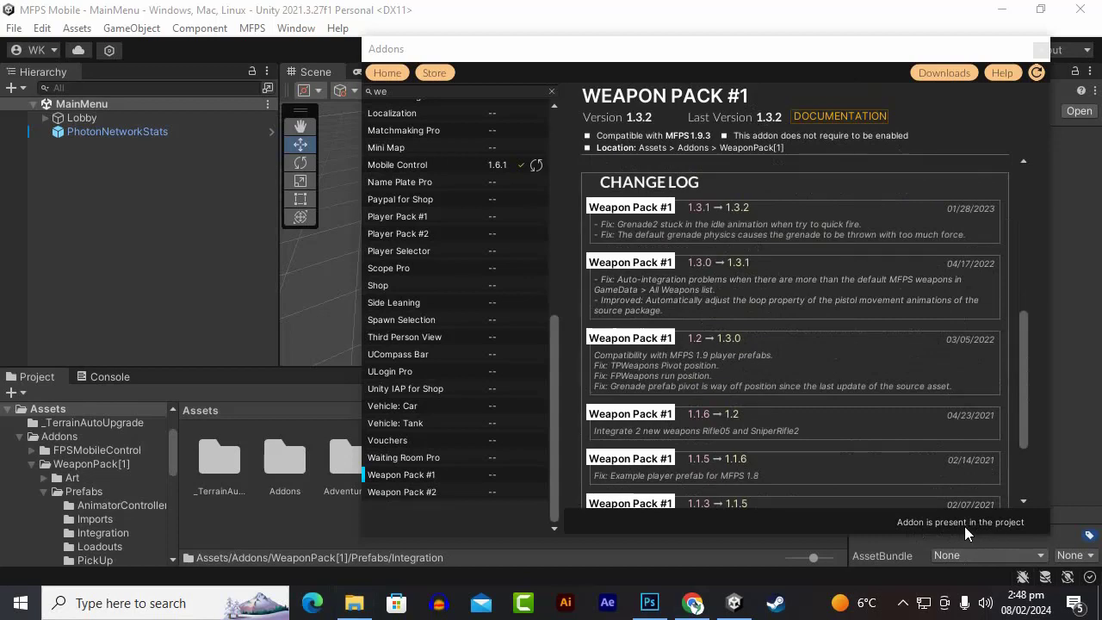
pyautogui.scroll(5, 902, 432)
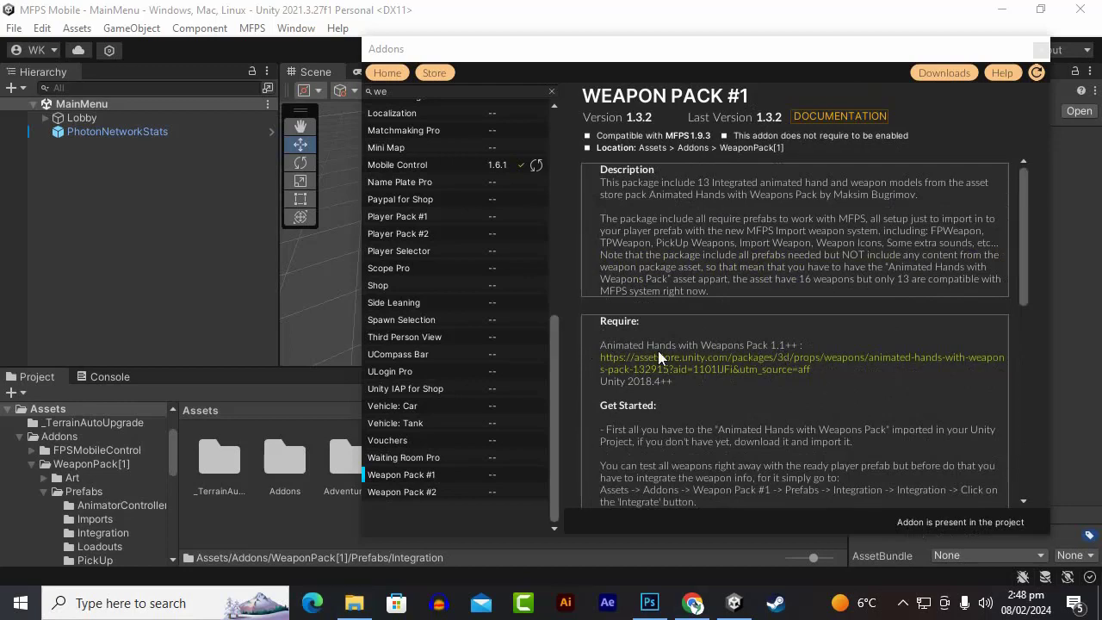
pyautogui.scroll(-3, 698, 363)
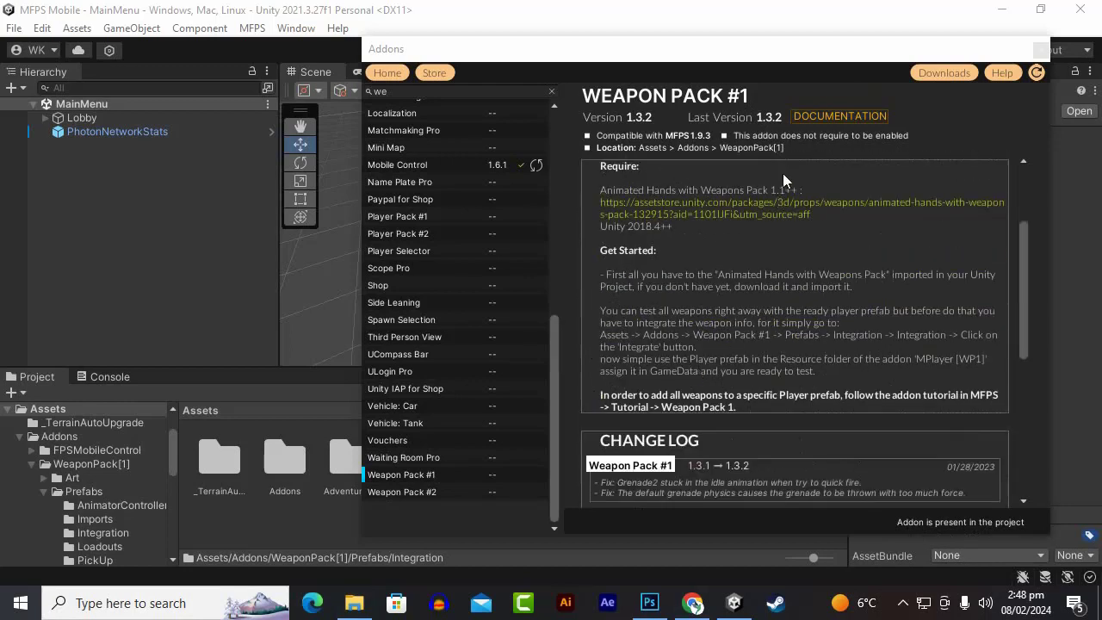
pyautogui.scroll(-3, 775, 198)
pyautogui.scroll(-5, 767, 226)
pyautogui.scroll(5, 771, 232)
pyautogui.scroll(5, 783, 263)
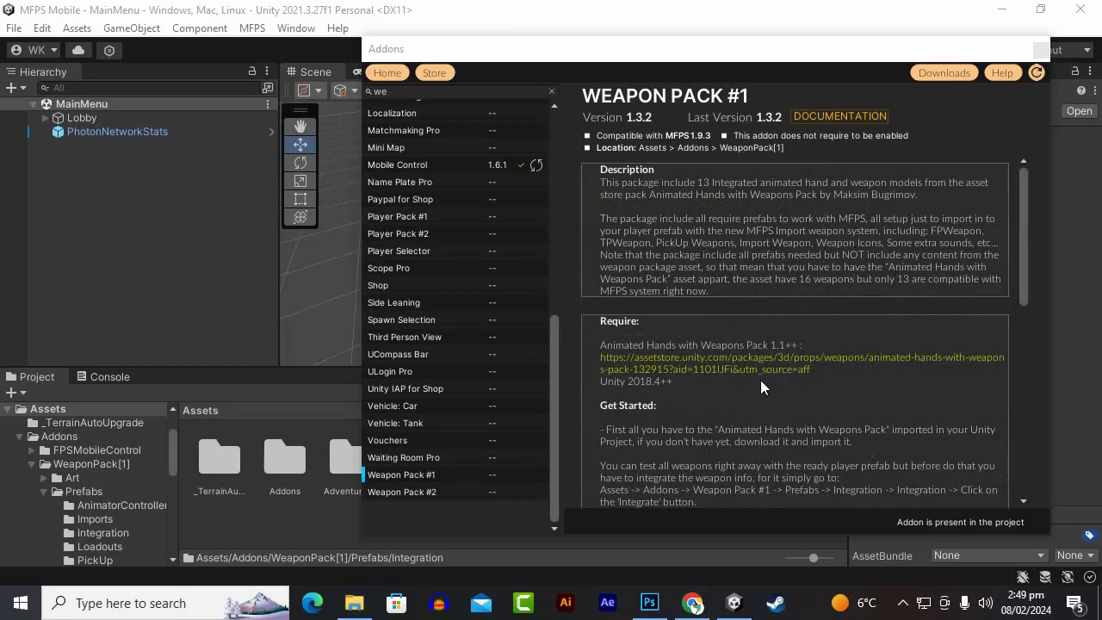
# Drag the Animated Hands with Weapons Pack .unitypackage from the addons folder into Unity
pyautogui.click(350, 609)
pyautogui.click(316, 226)
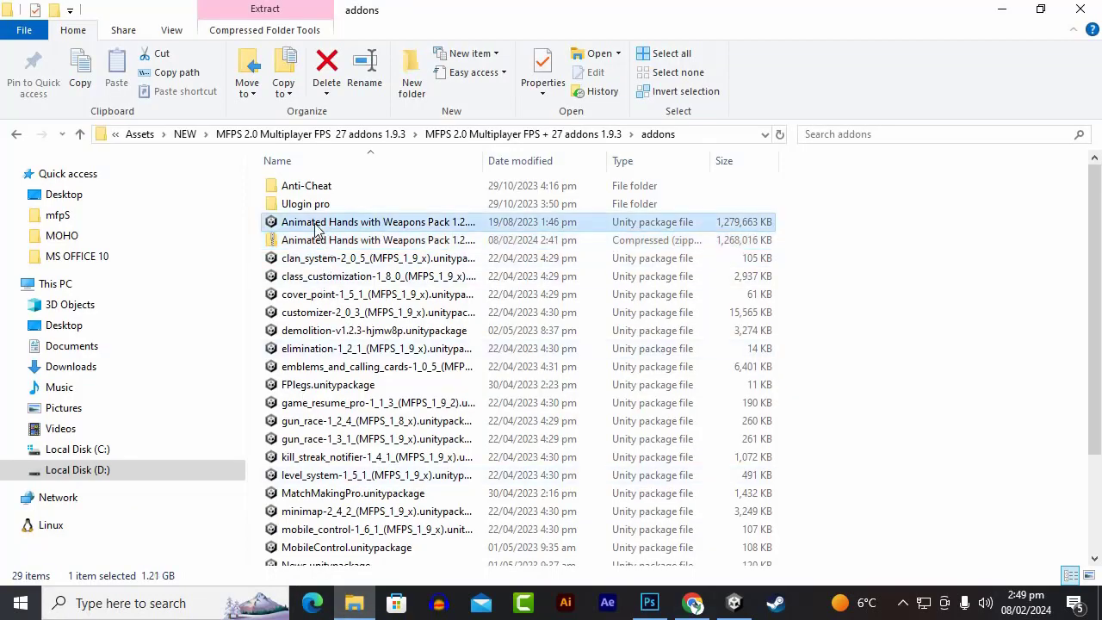
pyautogui.moveTo(316, 226)
pyautogui.mouseDown()
pyautogui.moveTo(739, 605)
pyautogui.moveTo(215, 512)
pyautogui.mouseUp()
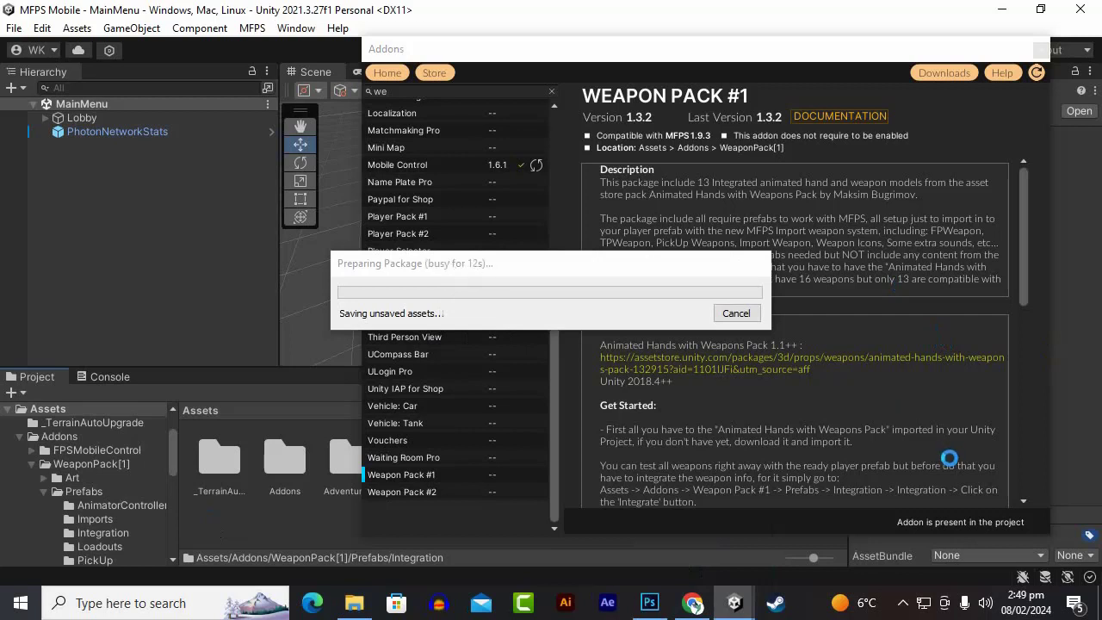
# Let the Animated Hands package finish preparing until the Hands_We… folder appears in Assets
pyautogui.moveTo(661, 269); pyautogui.dragTo(645, 279)
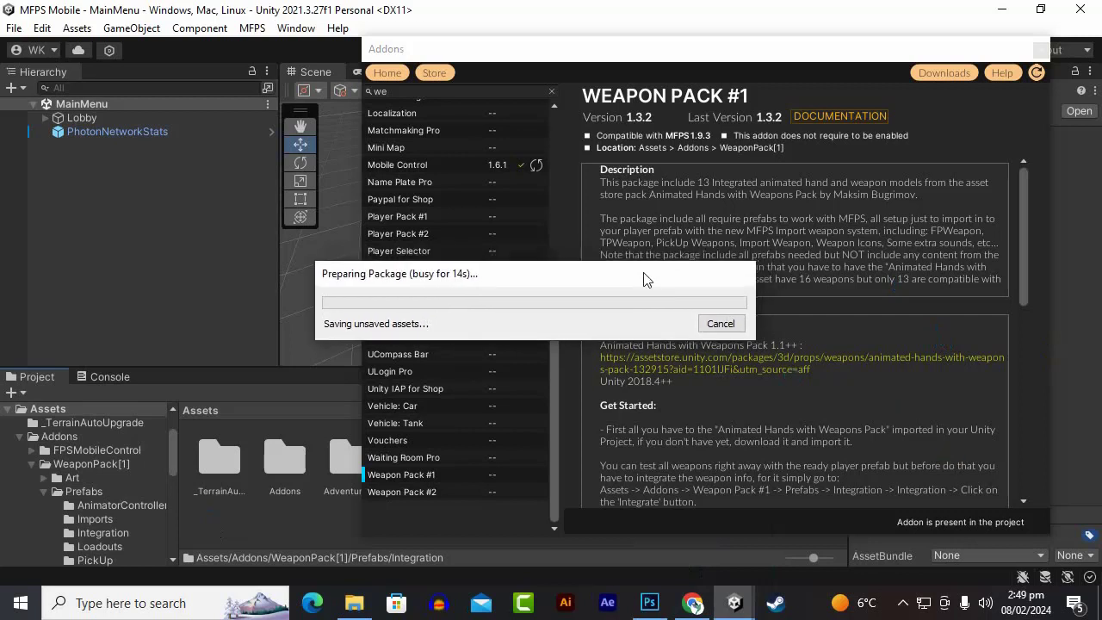
pyautogui.click(902, 602)
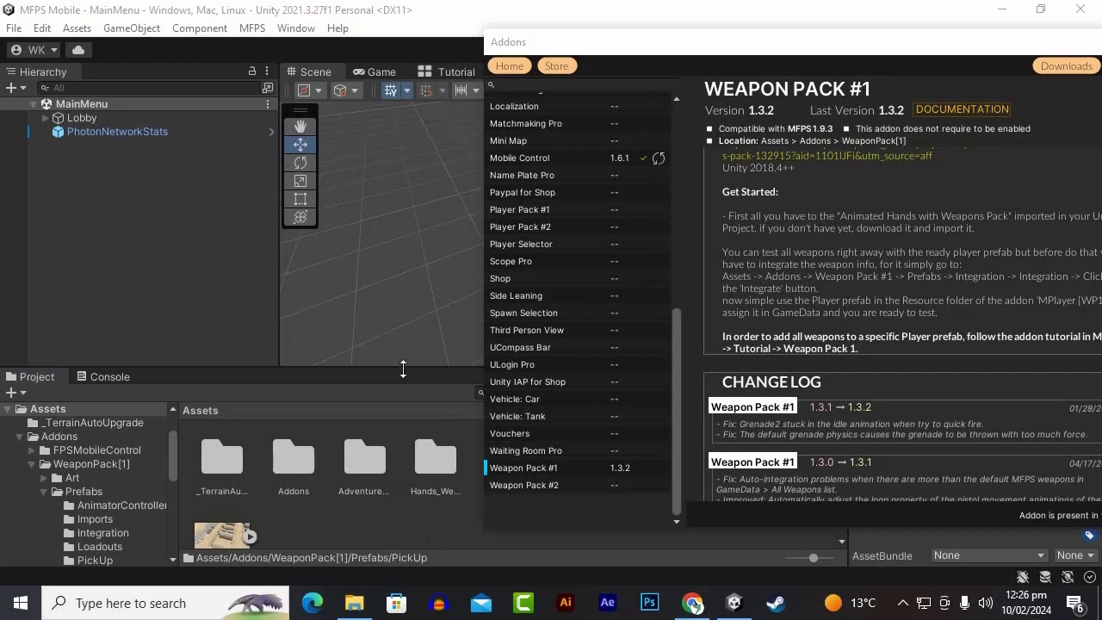
# Browse to Addons/WeaponPack[1]/Prefabs/Integration and open the Integration prefab
pyautogui.click(368, 529)
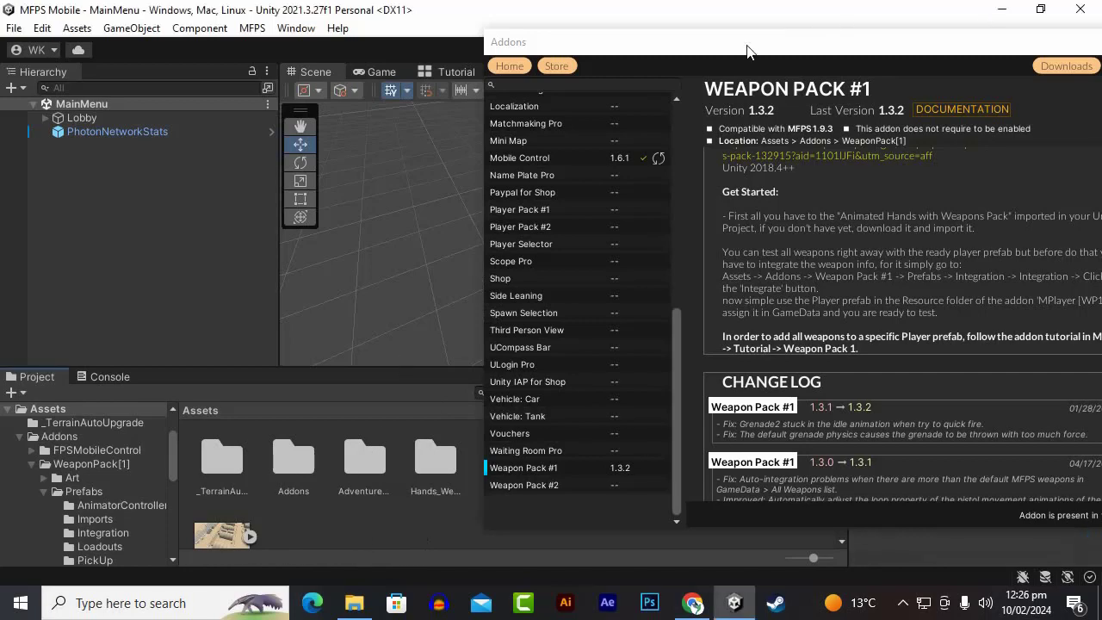
pyautogui.moveTo(747, 51)
pyautogui.mouseDown()
pyautogui.moveTo(799, 58)
pyautogui.moveTo(780, 73)
pyautogui.mouseUp()
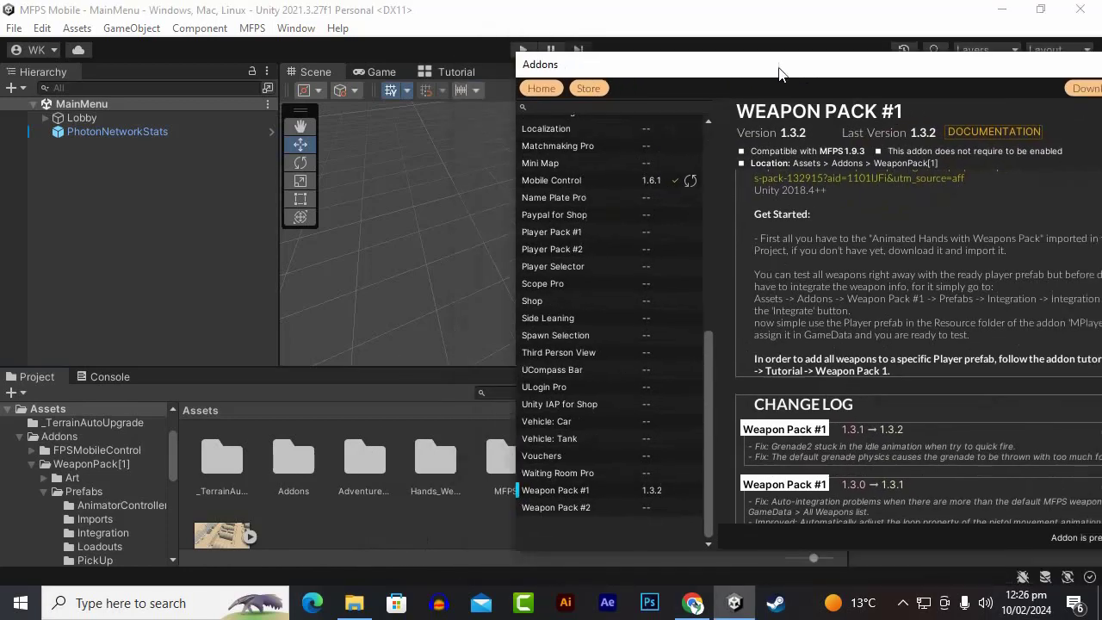
pyautogui.doubleClick(290, 462)
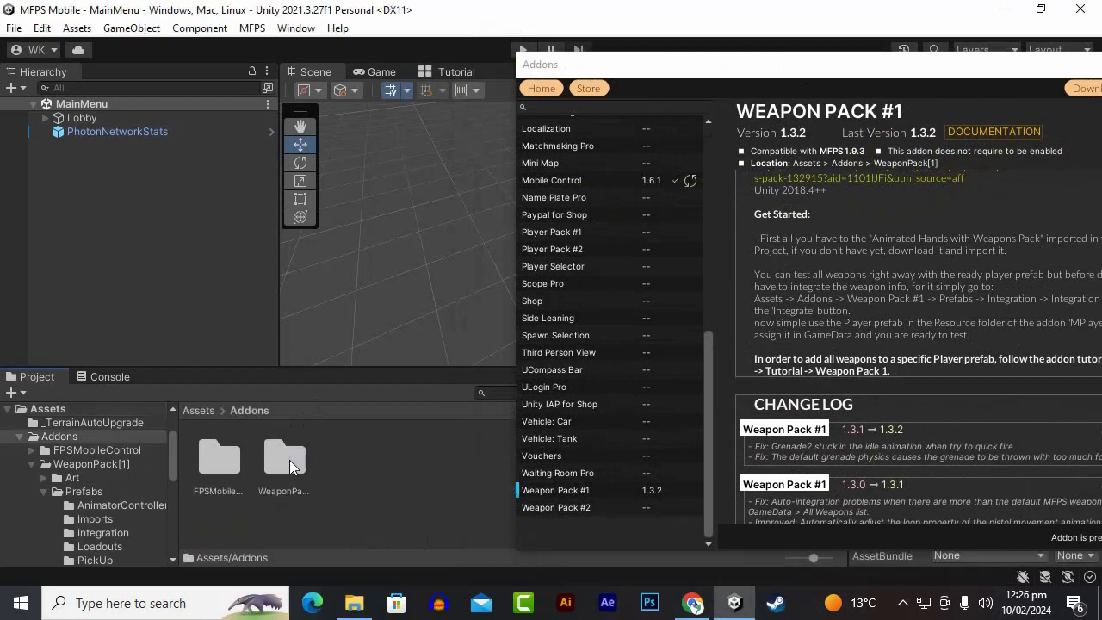
pyautogui.click(289, 466)
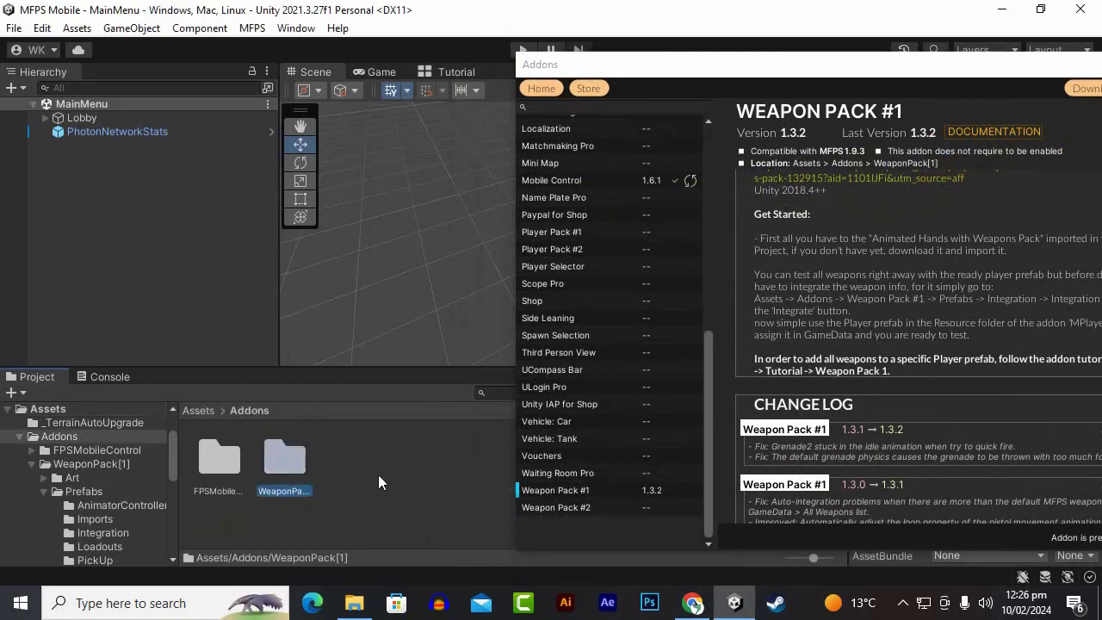
pyautogui.doubleClick(303, 462)
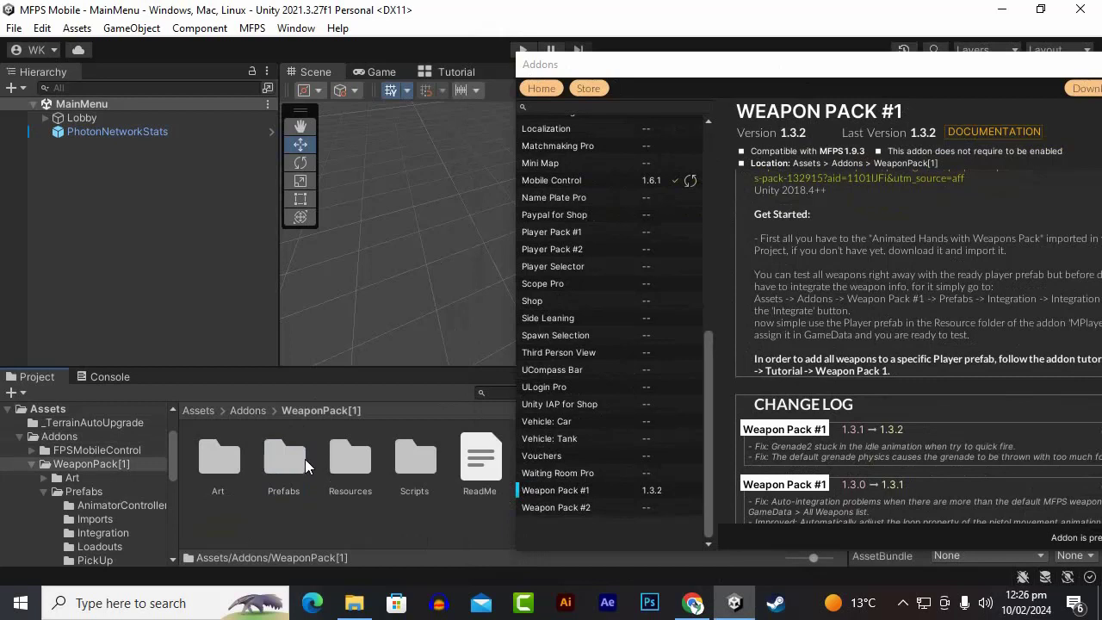
pyautogui.doubleClick(285, 461)
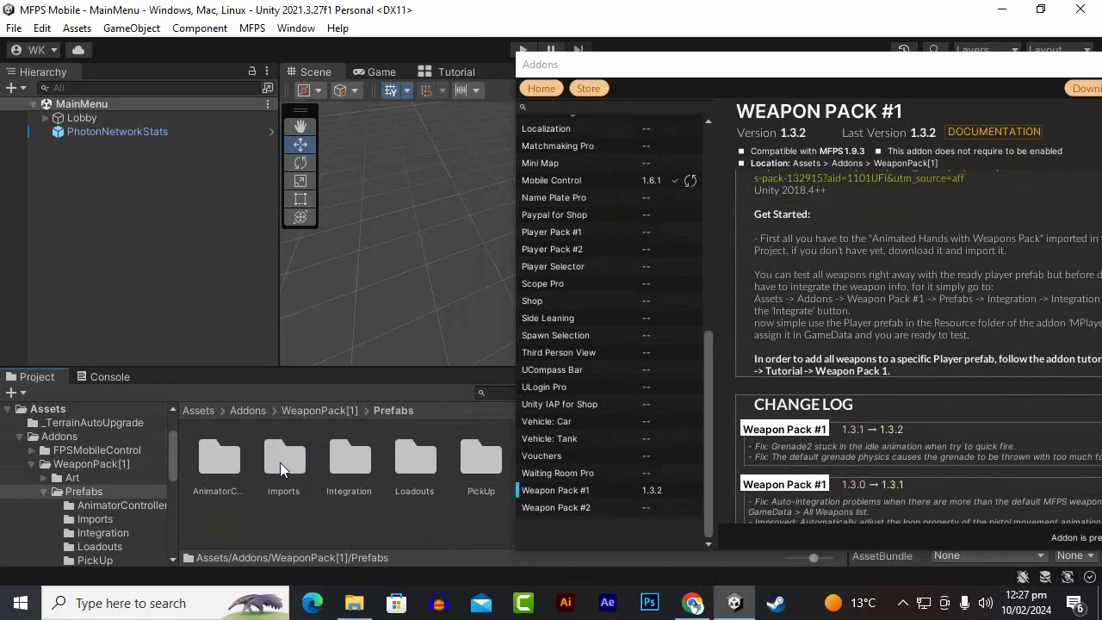
pyautogui.doubleClick(341, 467)
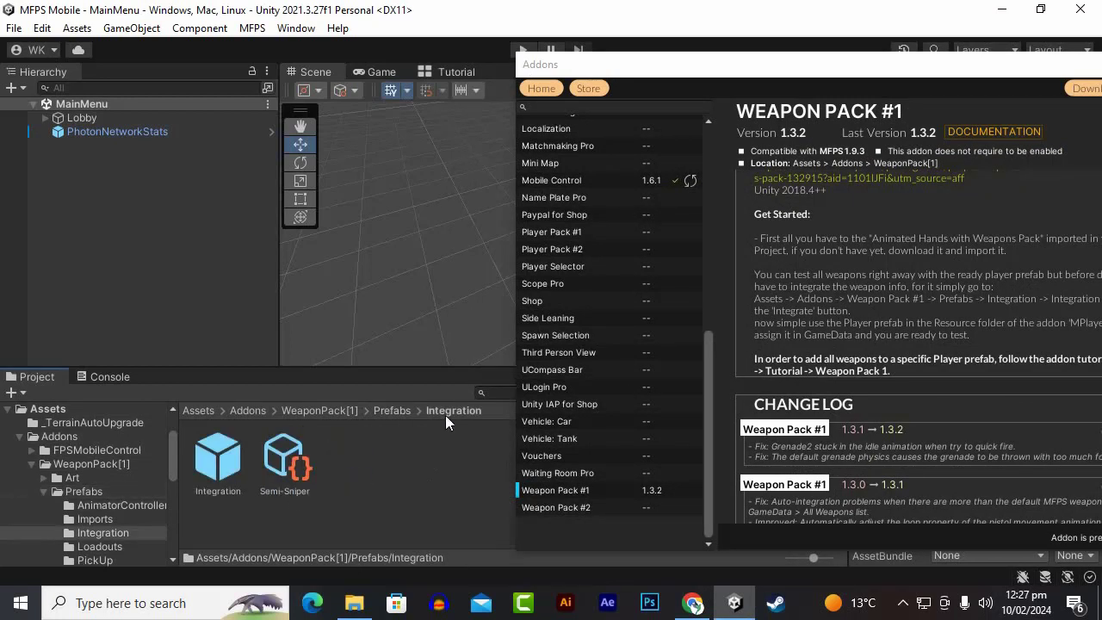
pyautogui.doubleClick(229, 466)
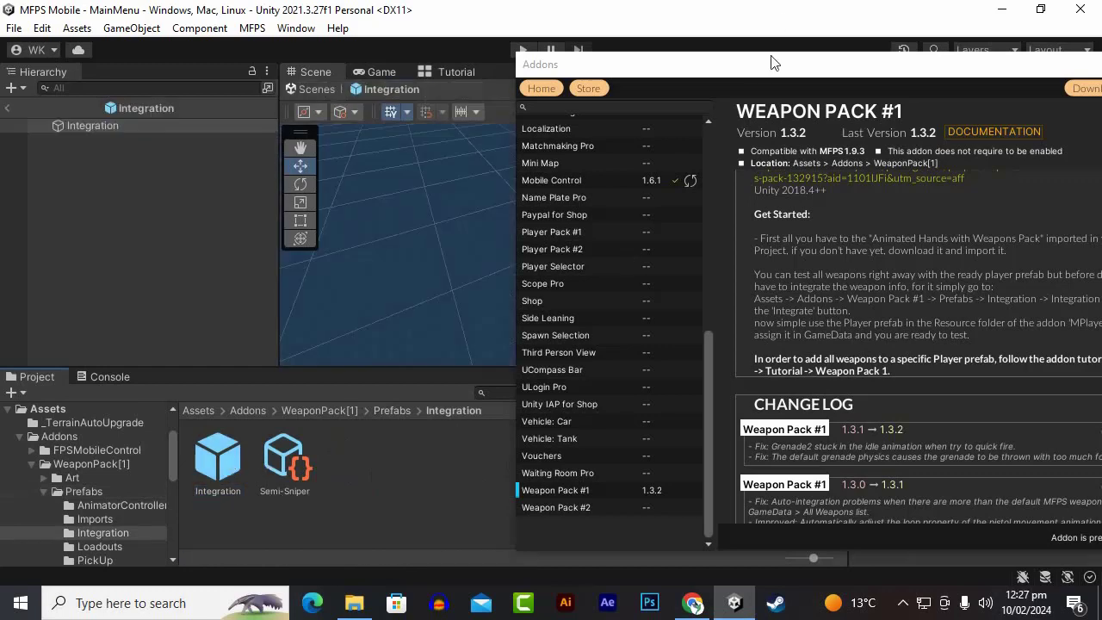
# Expand the Integration prefab's Gun Data and Loadouts lists in the Inspector
pyautogui.moveTo(772, 77)
pyautogui.mouseDown()
pyautogui.moveTo(388, 183)
pyautogui.moveTo(326, 121)
pyautogui.moveTo(346, 100)
pyautogui.moveTo(312, 220)
pyautogui.moveTo(321, 274)
pyautogui.mouseUp()
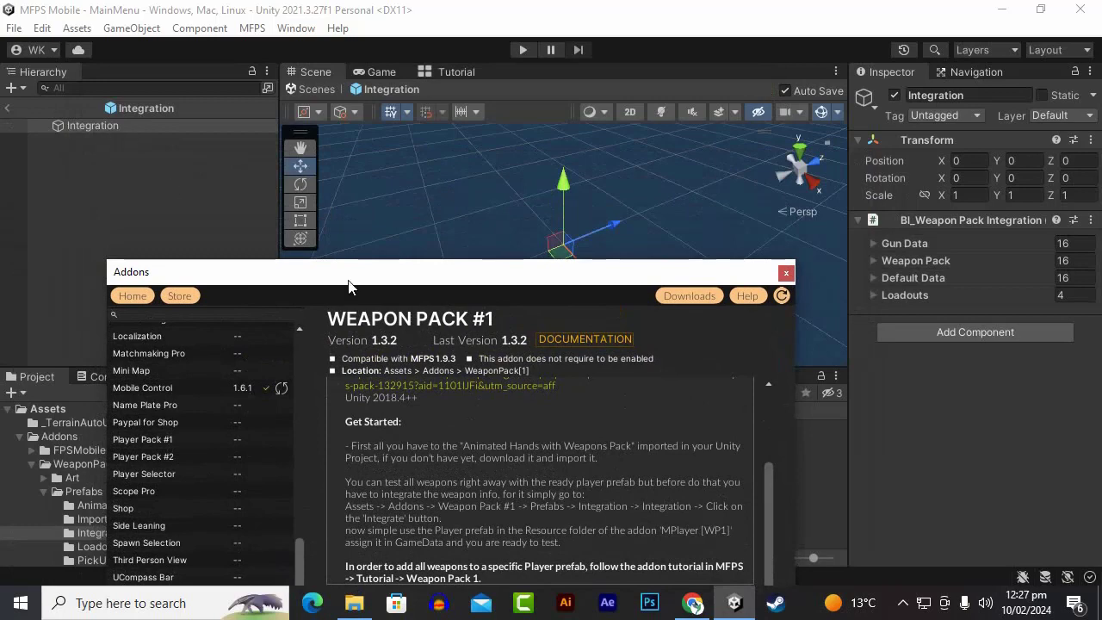
pyautogui.moveTo(401, 280)
pyautogui.mouseDown()
pyautogui.moveTo(332, 169)
pyautogui.moveTo(335, 149)
pyautogui.mouseUp()
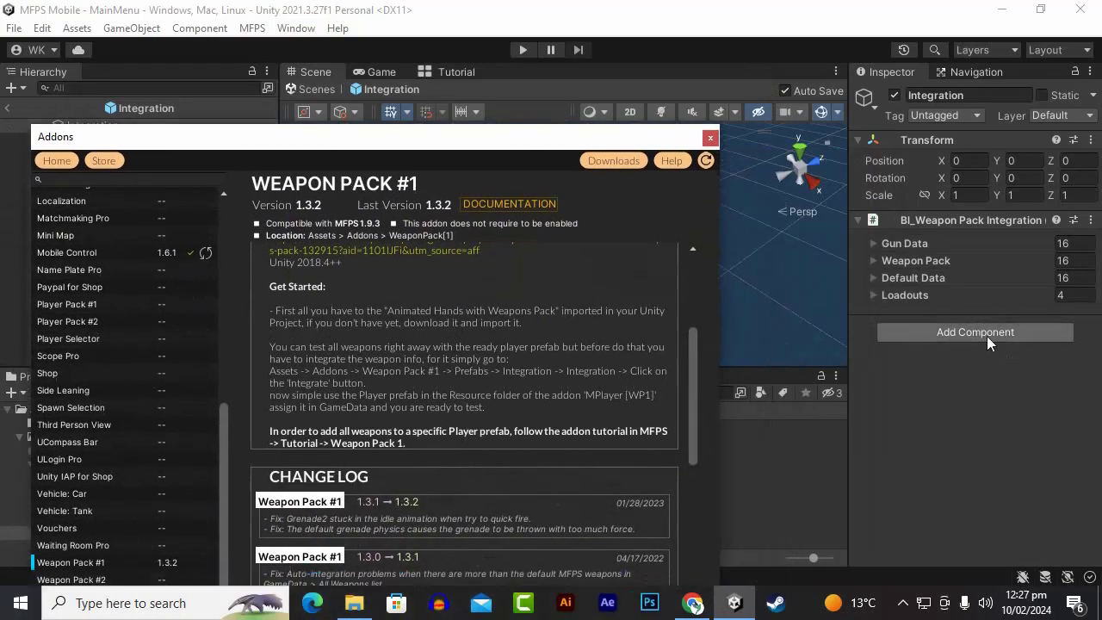
pyautogui.click(872, 244)
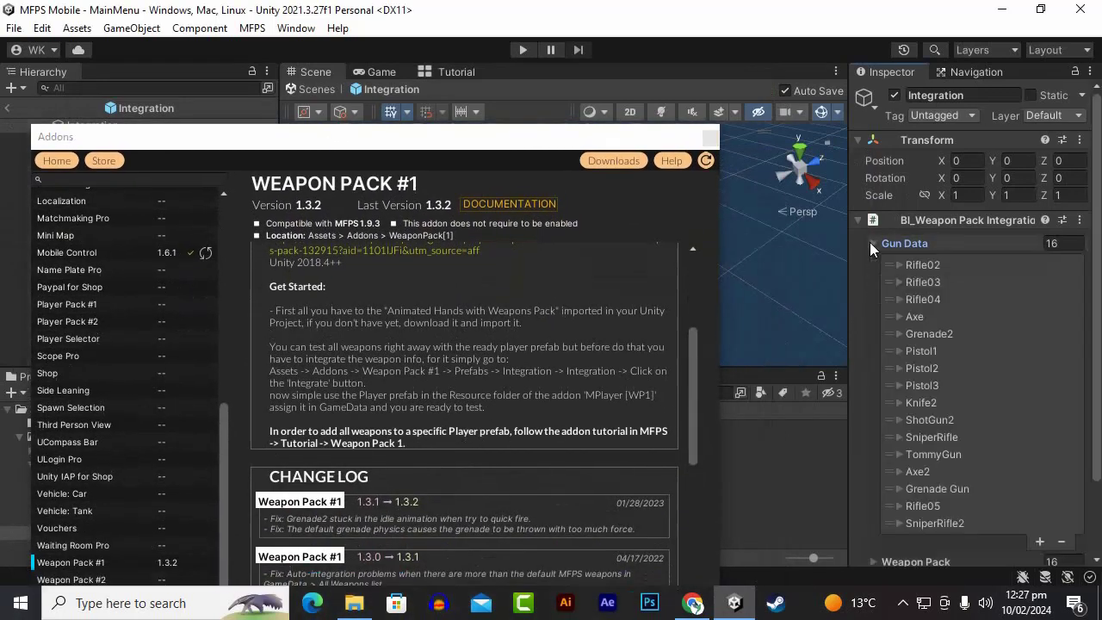
pyautogui.scroll(-3, 972, 402)
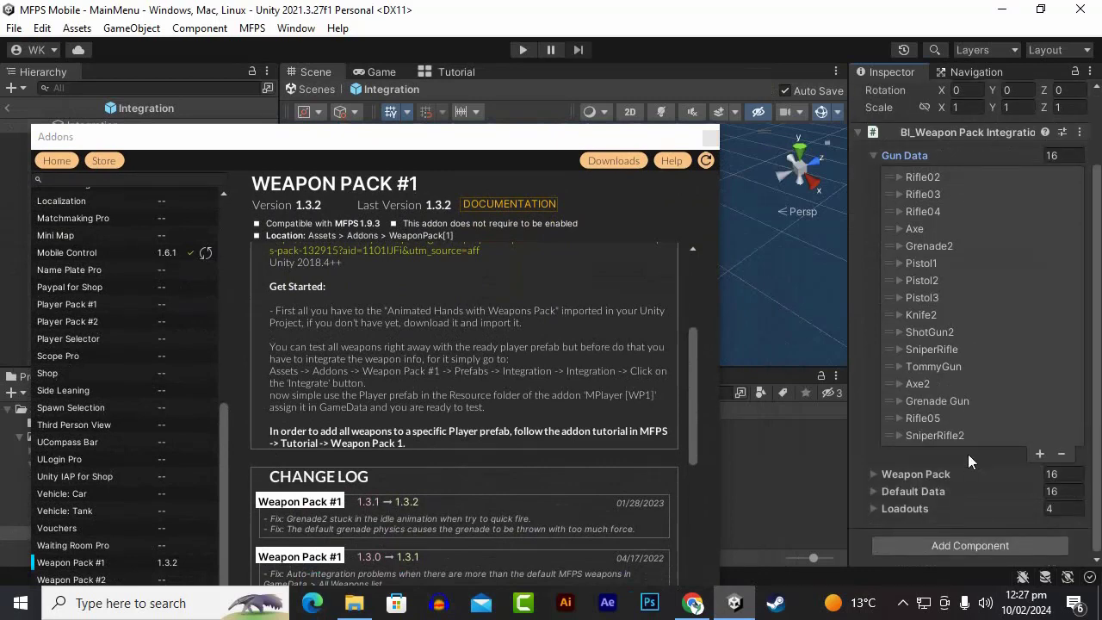
pyautogui.click(904, 508)
pyautogui.scroll(-5, 955, 433)
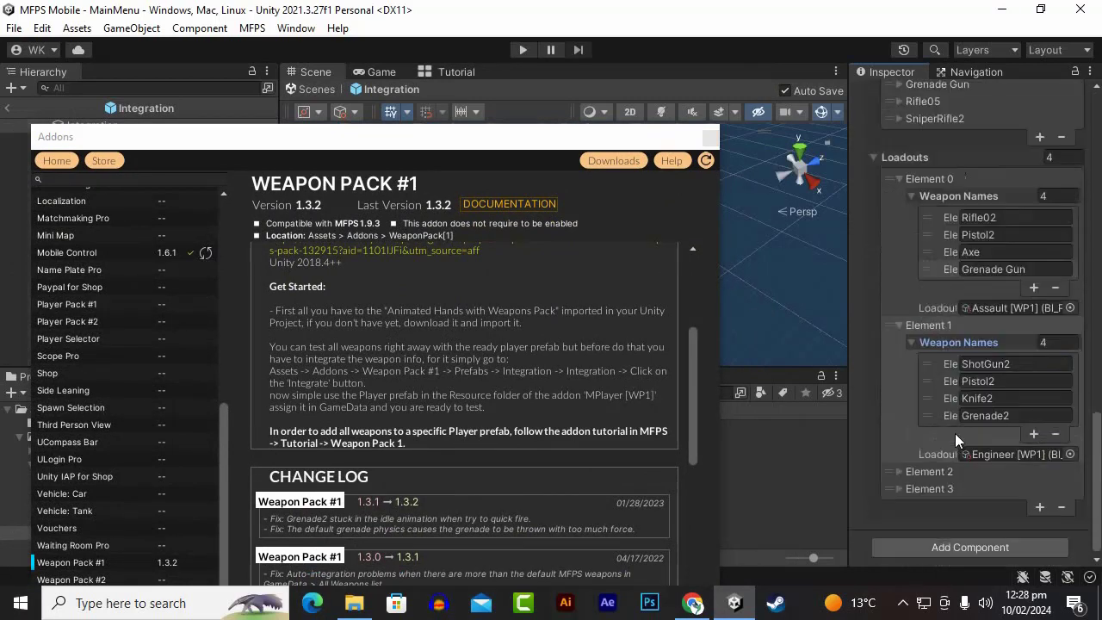
# Review the ShotGun2, Knife2, Grenade2 entries and the Recon and Support loadout elements
pyautogui.click(990, 364)
pyautogui.click(1006, 397)
pyautogui.click(1011, 415)
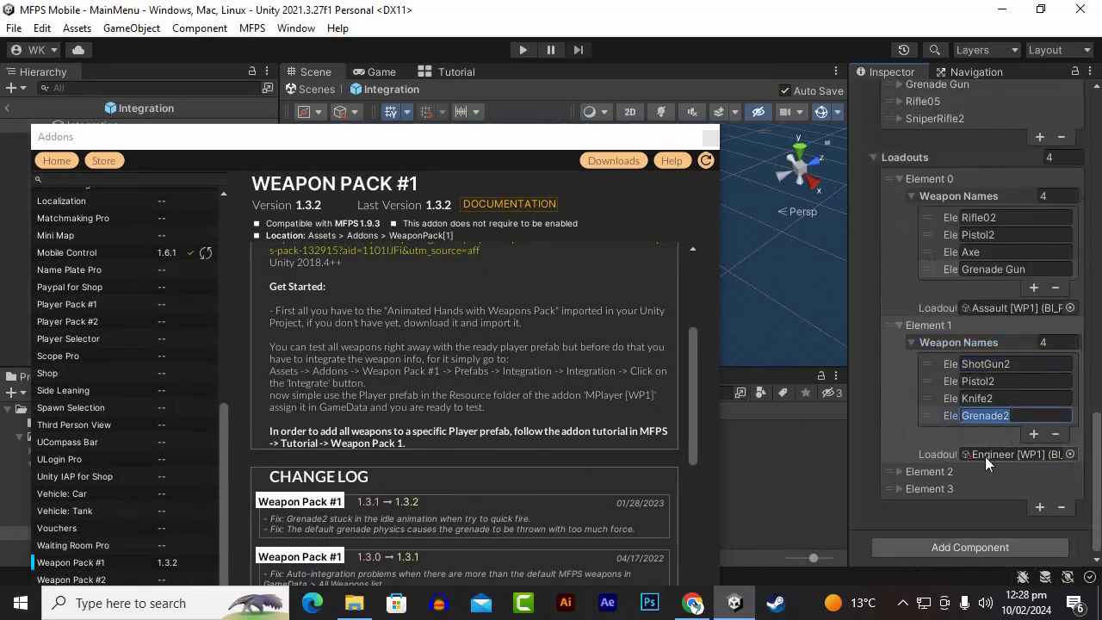
pyautogui.click(899, 471)
pyautogui.scroll(-2, 904, 482)
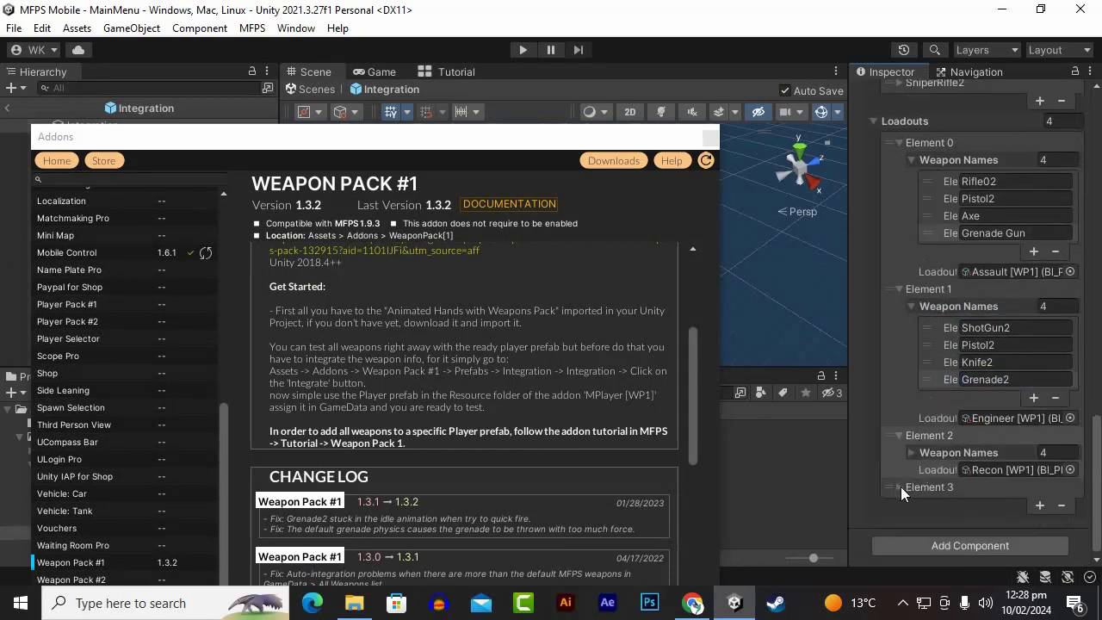
pyautogui.click(899, 488)
pyautogui.scroll(-2, 913, 465)
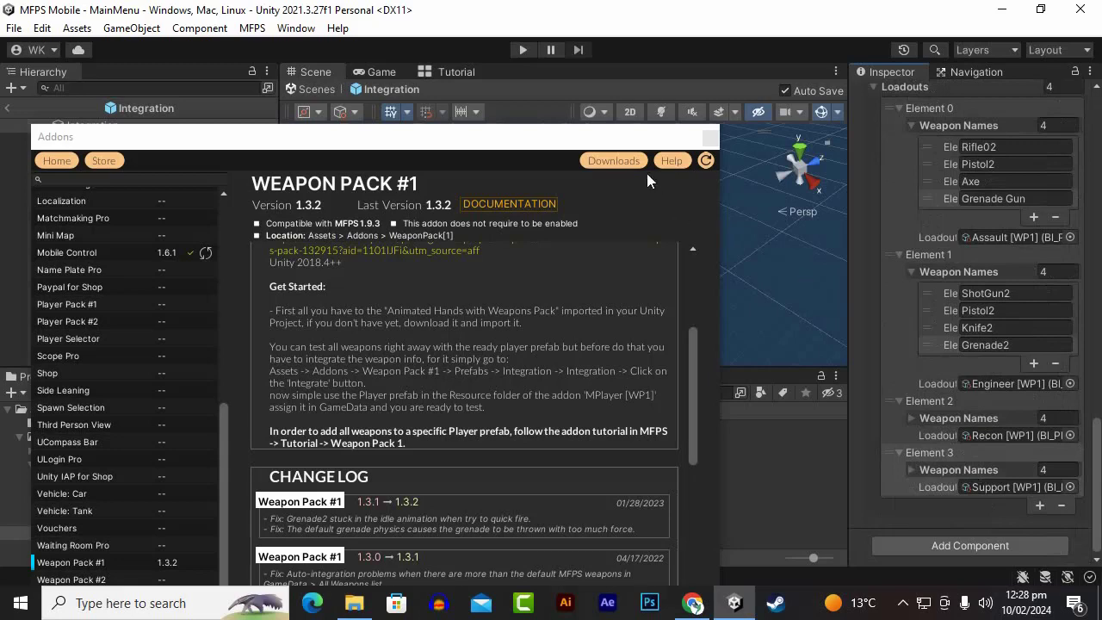
pyautogui.moveTo(641, 138); pyautogui.dragTo(981, 55)
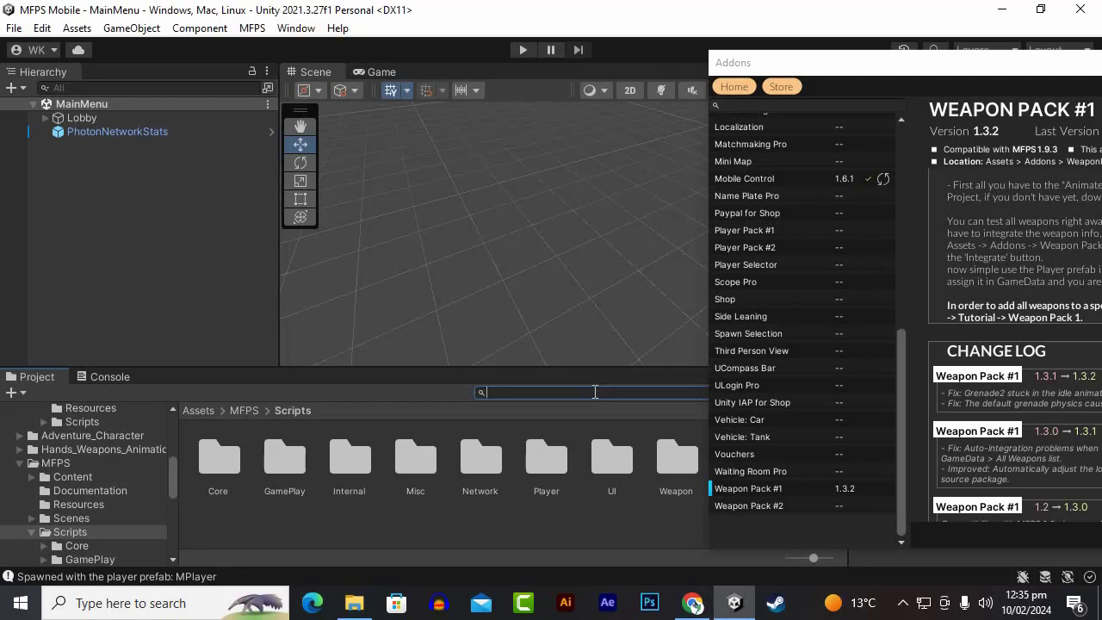
# Search the Project for 'game' and select the GameData asset to show its settings
pyautogui.write('game')
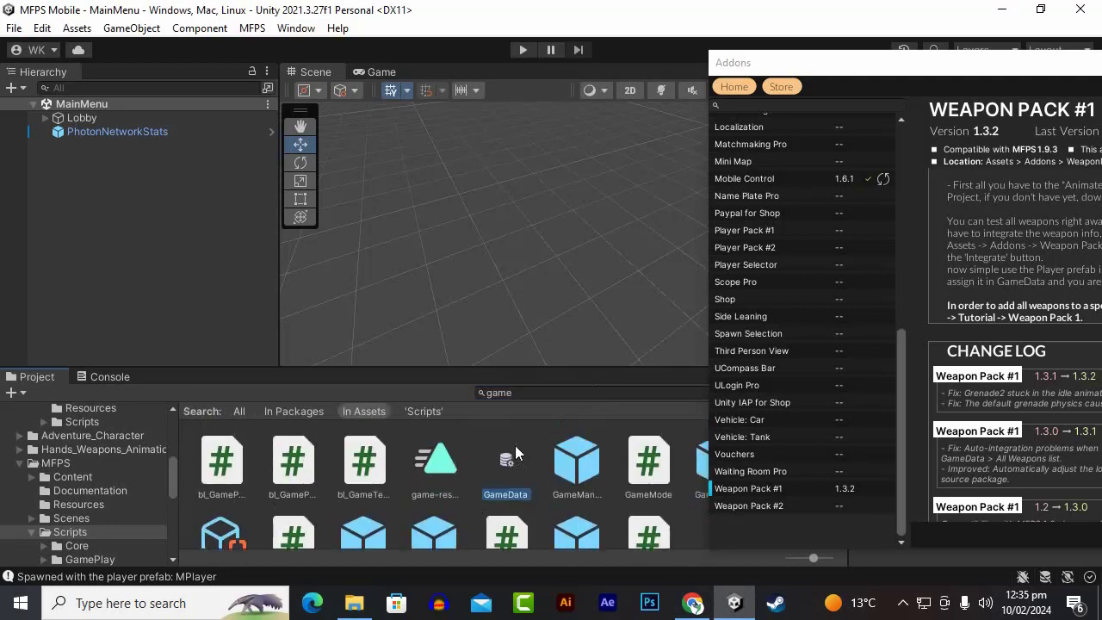
pyautogui.click(510, 470)
pyautogui.moveTo(916, 60); pyautogui.dragTo(131, 60)
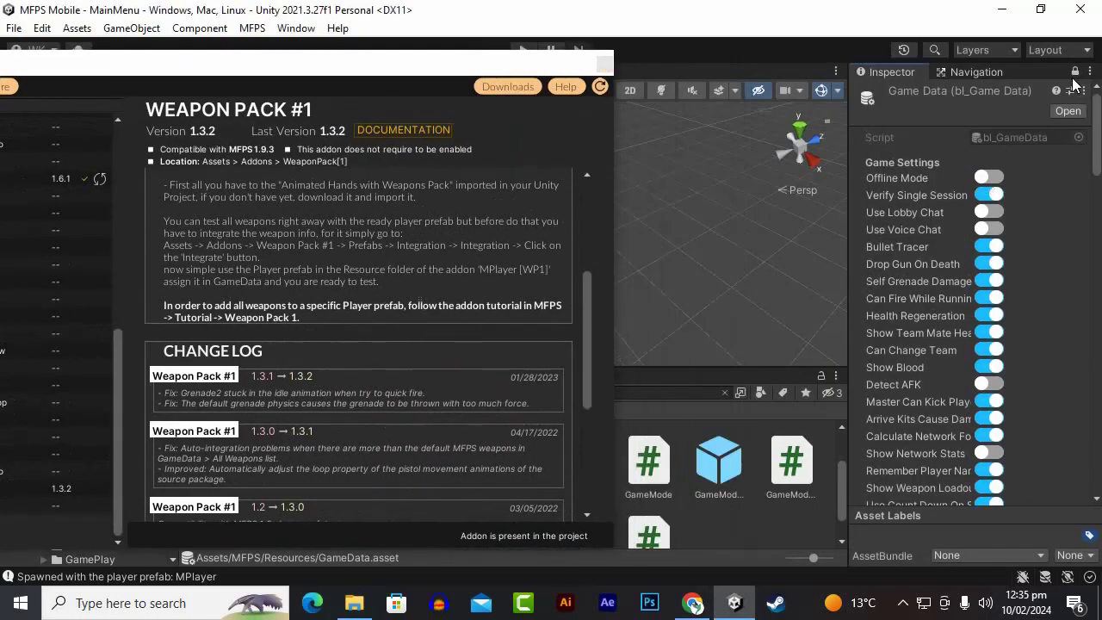
pyautogui.moveTo(393, 58); pyautogui.dragTo(779, 76)
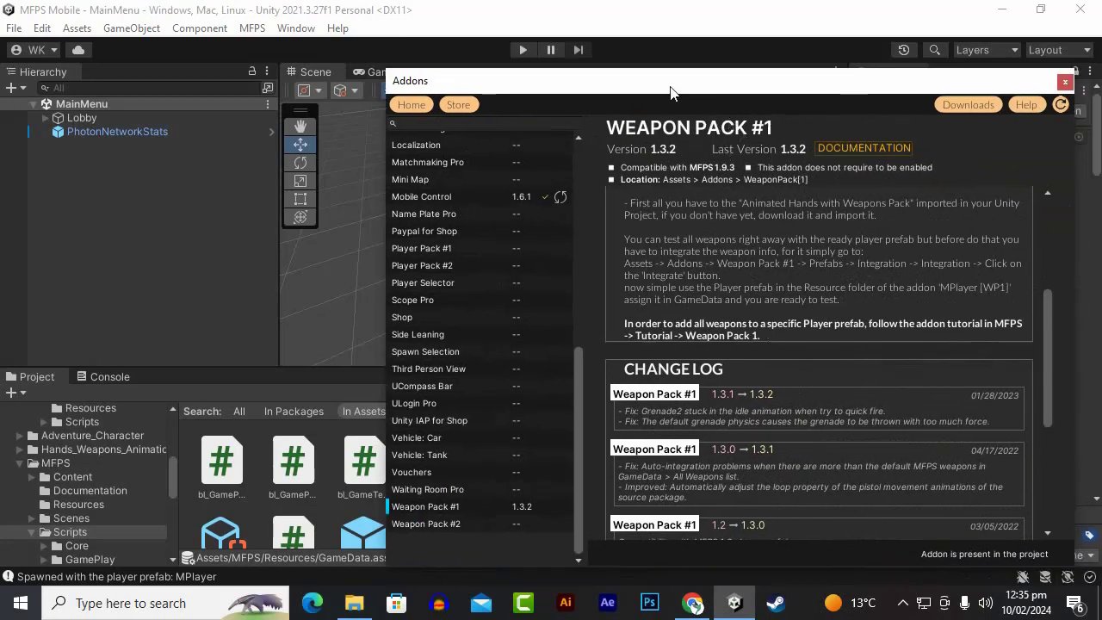
pyautogui.moveTo(672, 86); pyautogui.dragTo(918, 92)
# Clear the search and navigate to Assets/Addons/WeaponPack[1]/Resources
pyautogui.click(526, 392)
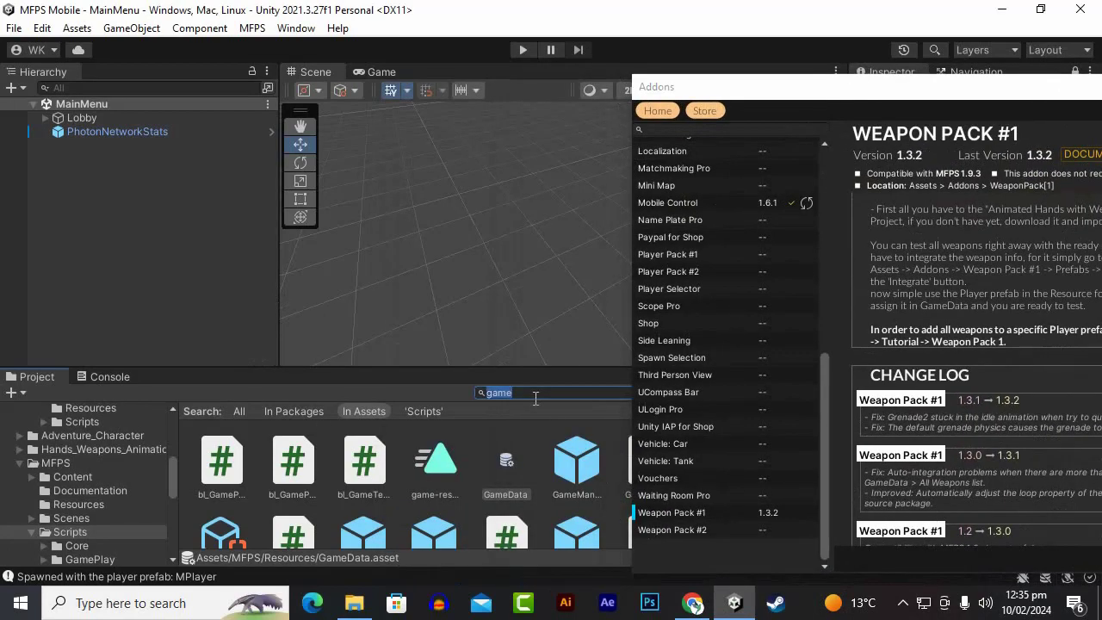
pyautogui.press('BackSpace')
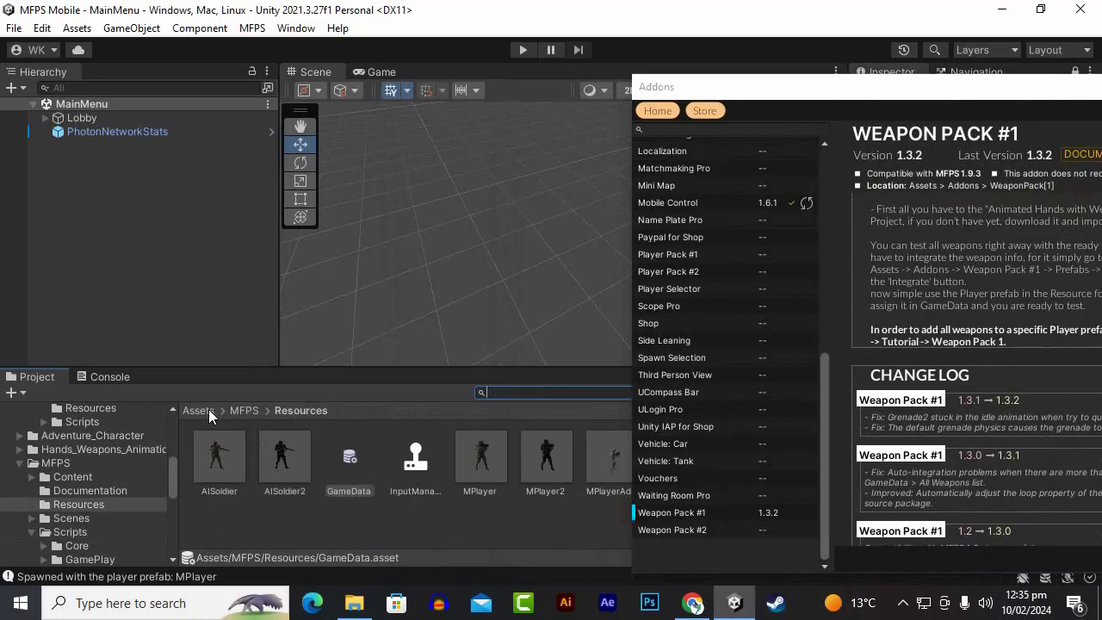
pyautogui.click(198, 411)
pyautogui.doubleClick(302, 448)
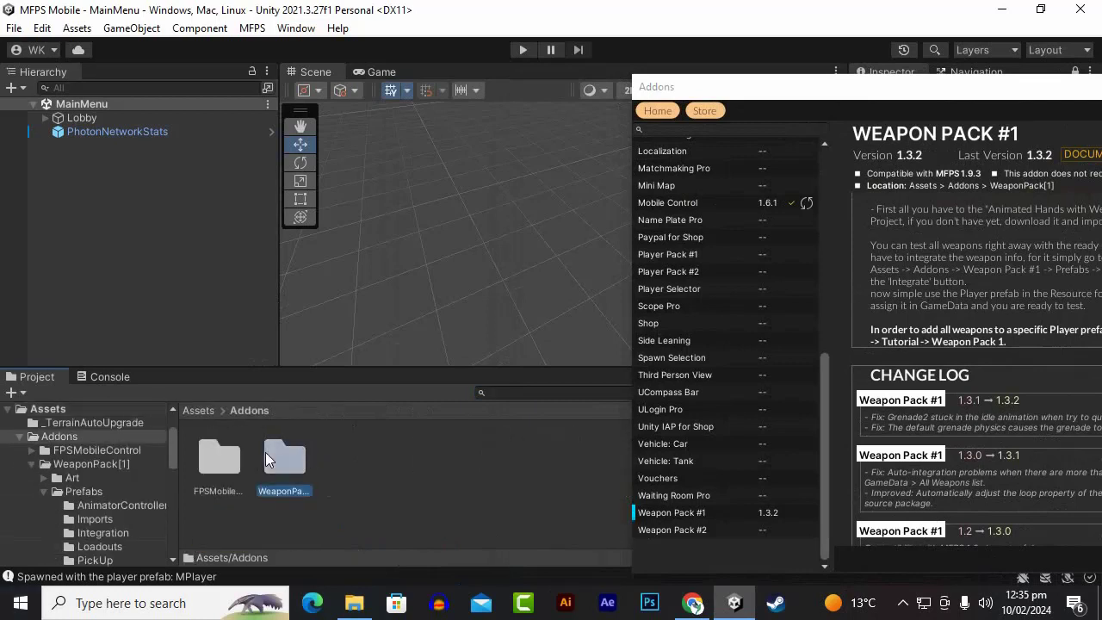
pyautogui.doubleClick(270, 450)
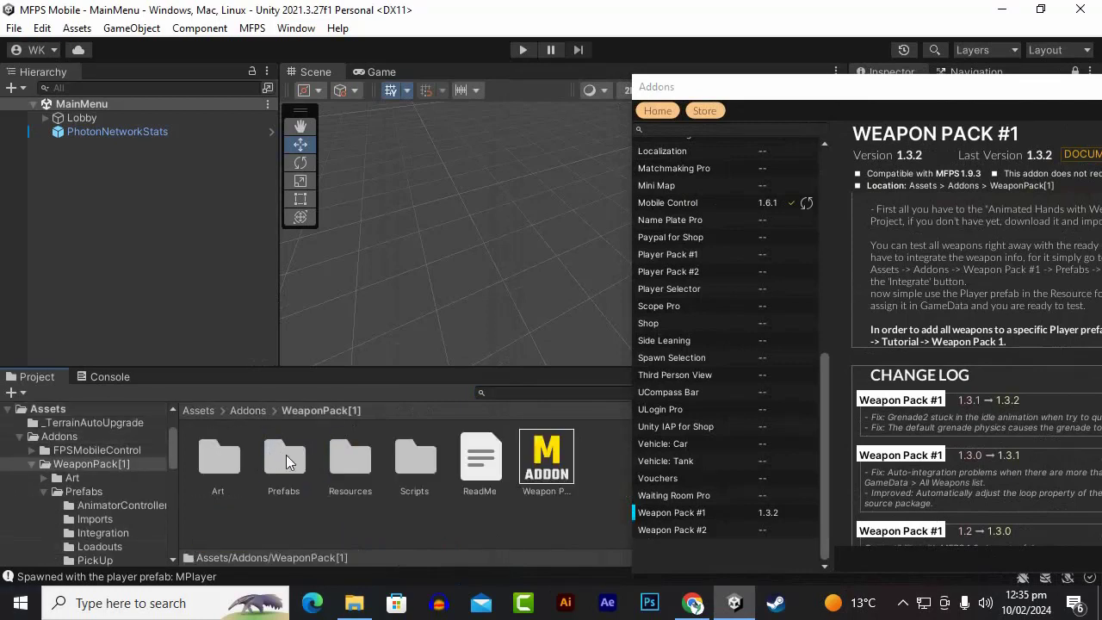
pyautogui.doubleClick(371, 460)
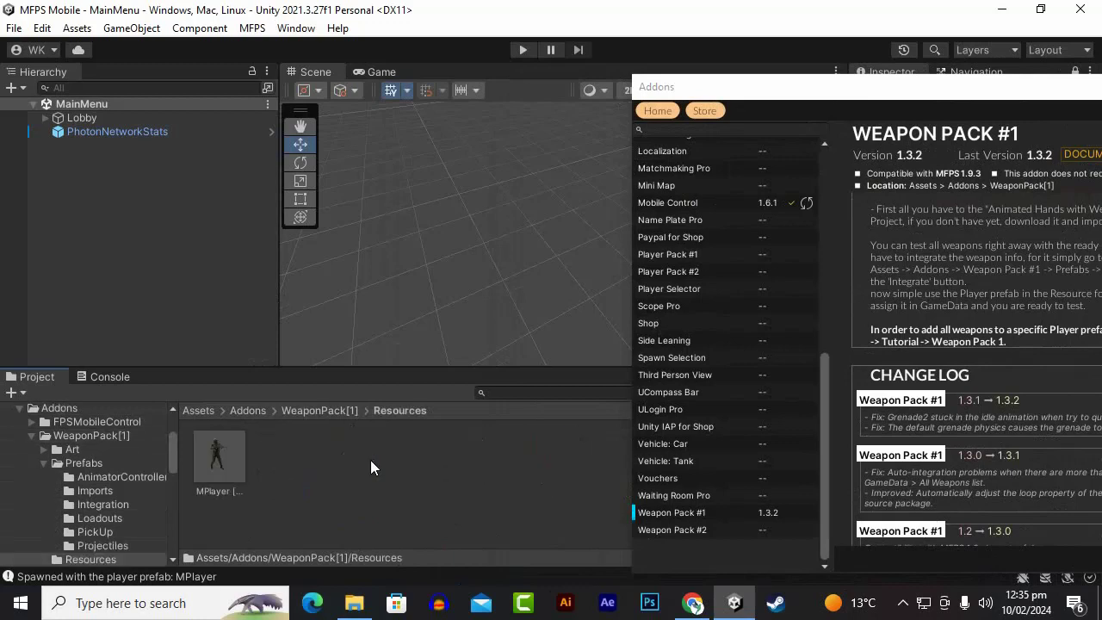
# Assign the MPlayer [WP1] prefab to GameData's Player 1 slot, replacing MPlayer
pyautogui.click(244, 476)
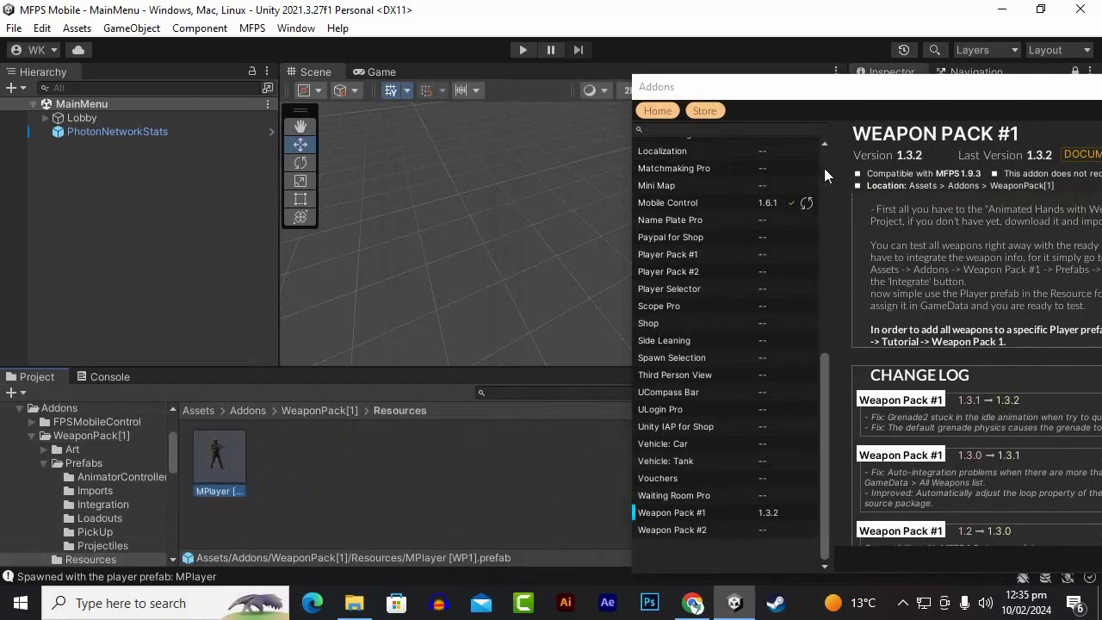
pyautogui.moveTo(838, 102)
pyautogui.mouseDown()
pyautogui.moveTo(574, 49)
pyautogui.moveTo(397, 189)
pyautogui.mouseUp()
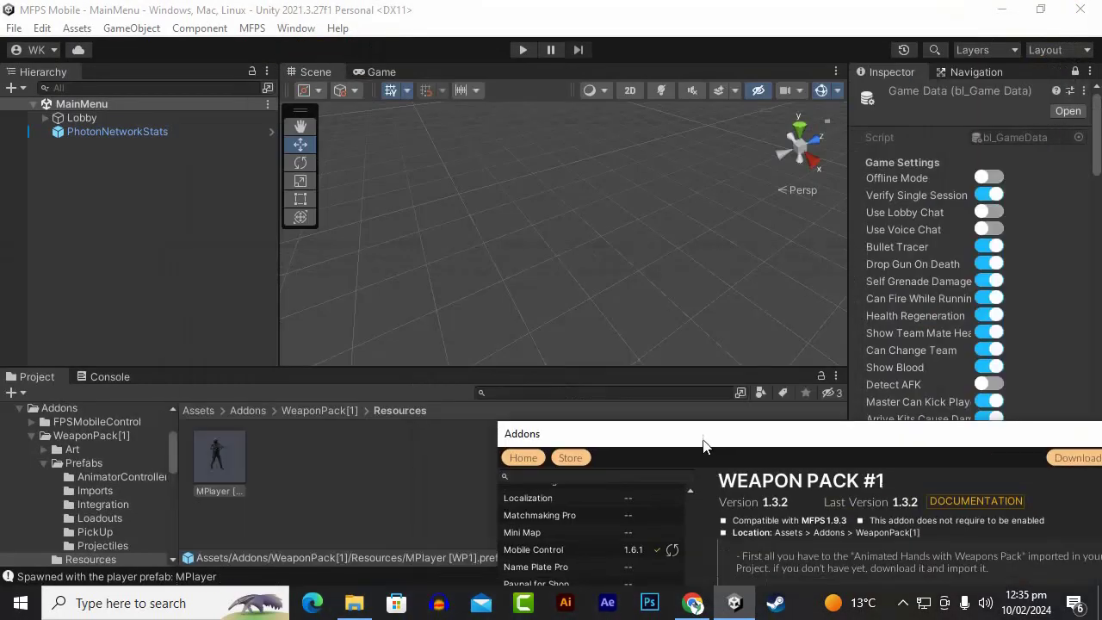
pyautogui.moveTo(397, 190); pyautogui.dragTo(537, 489)
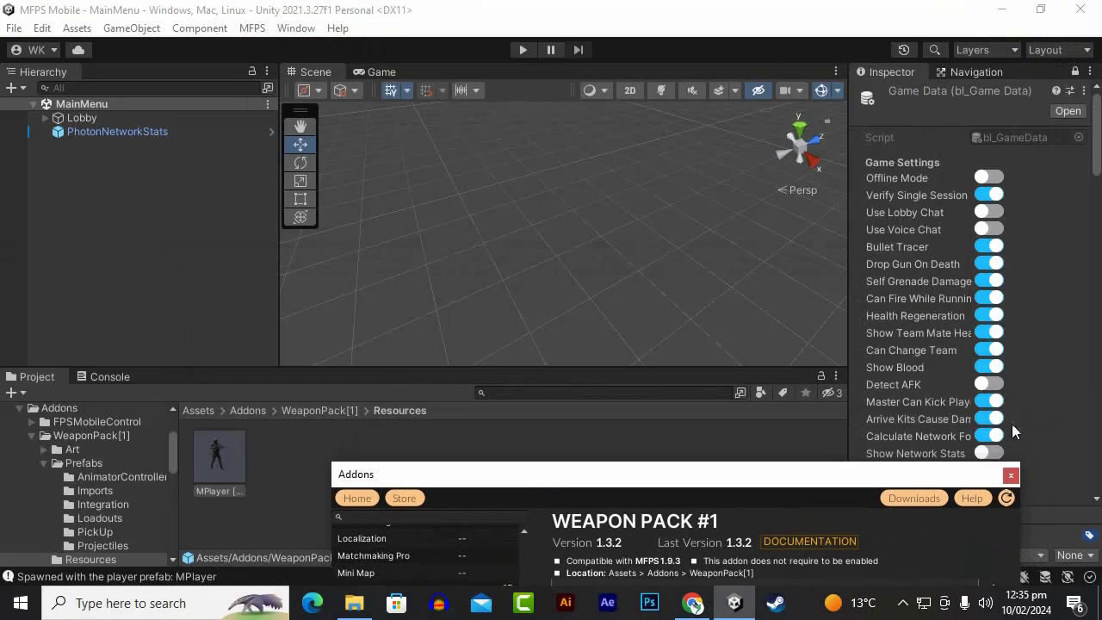
pyautogui.scroll(-1, 991, 343)
pyautogui.scroll(-5, 991, 343)
pyautogui.scroll(-10, 992, 345)
pyautogui.scroll(-3, 992, 345)
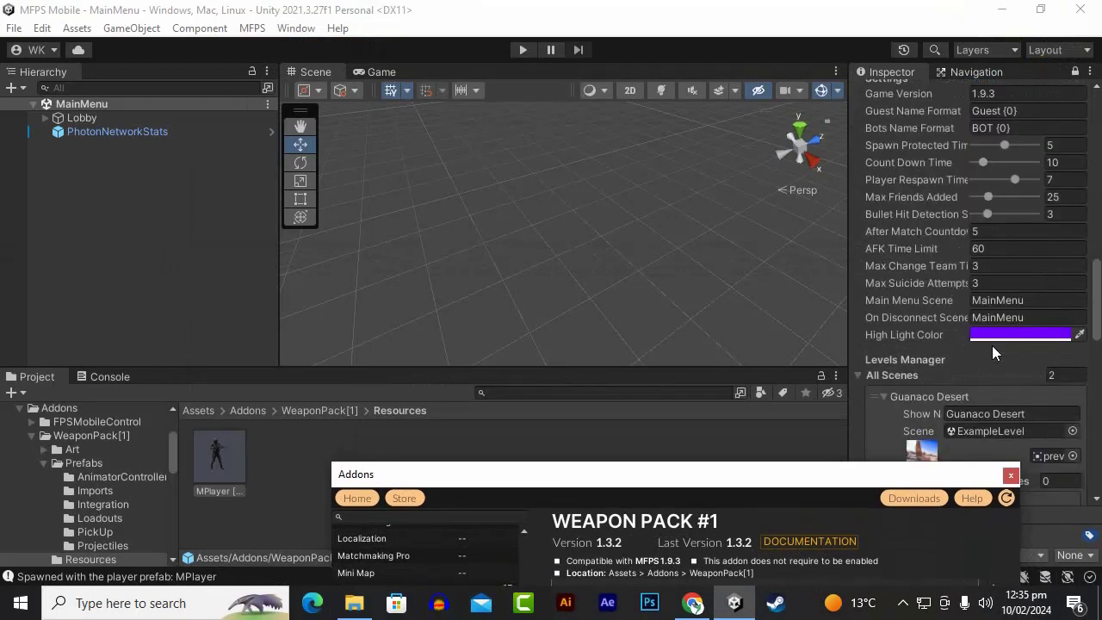
pyautogui.scroll(-10, 993, 344)
pyautogui.scroll(-4, 993, 344)
pyautogui.scroll(-5, 993, 344)
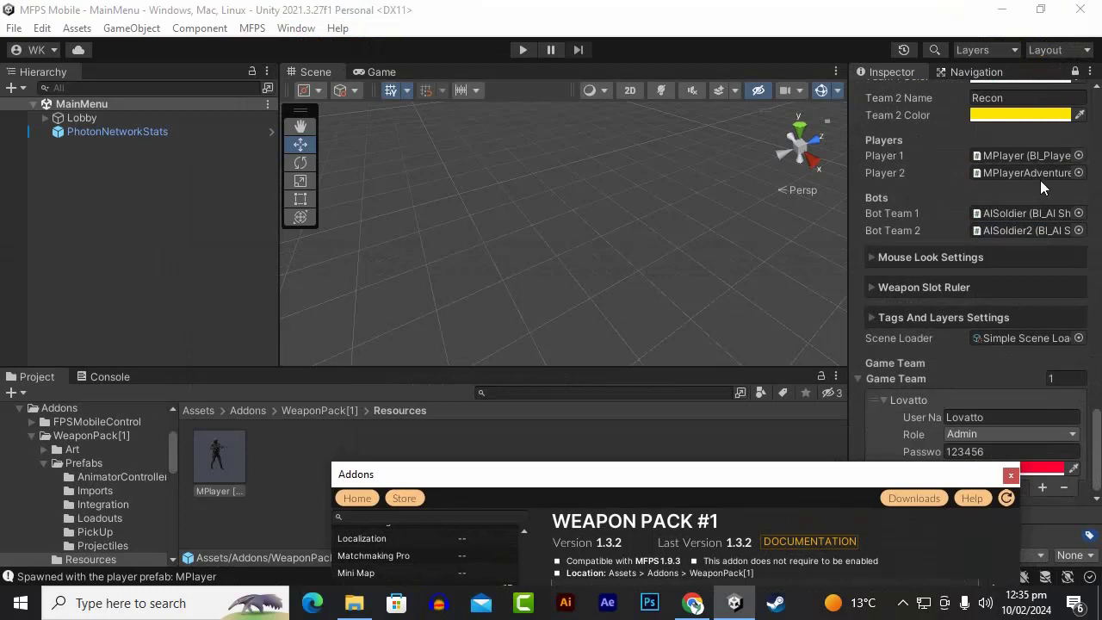
pyautogui.scroll(2, 922, 267)
pyautogui.moveTo(236, 465); pyautogui.dragTo(1022, 209)
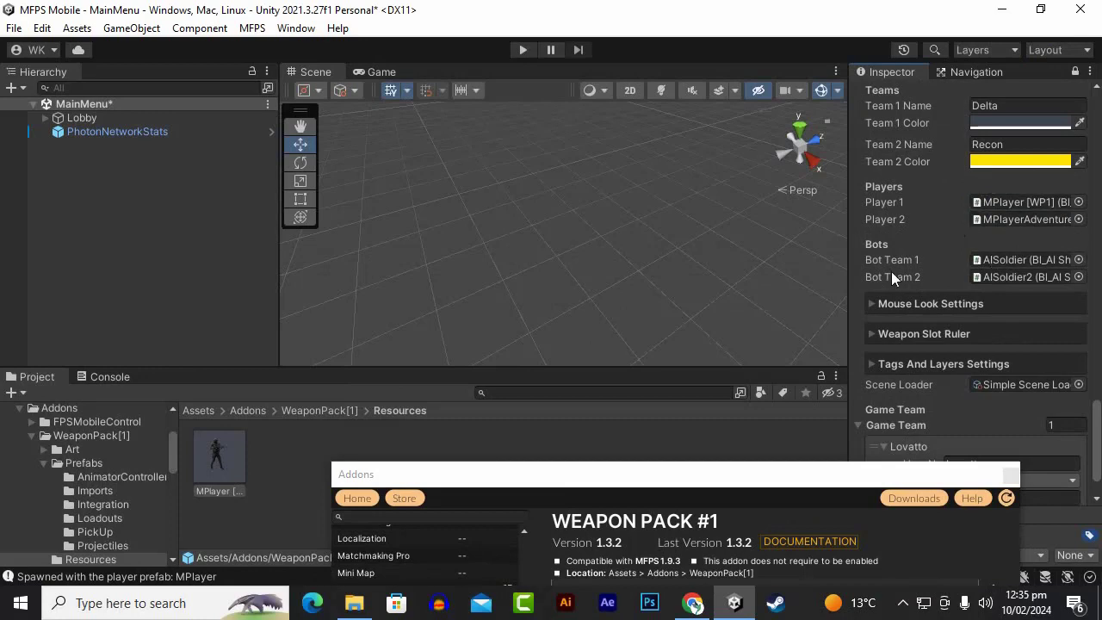
# Reposition the addon details window to show its change log
pyautogui.scroll(2, 891, 271)
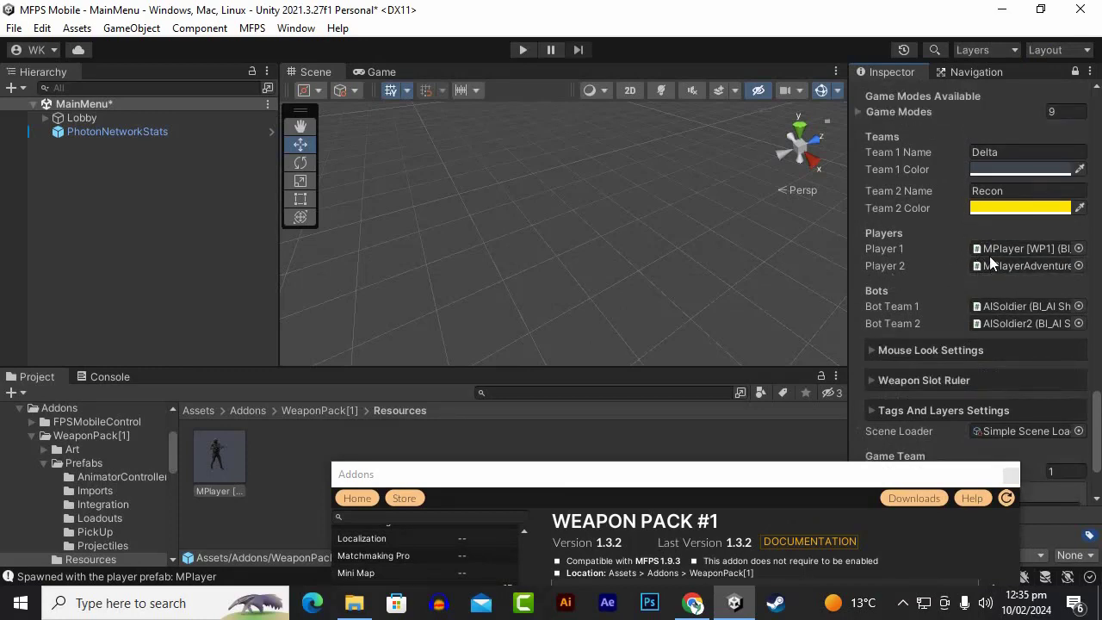
pyautogui.moveTo(721, 476); pyautogui.dragTo(672, 323)
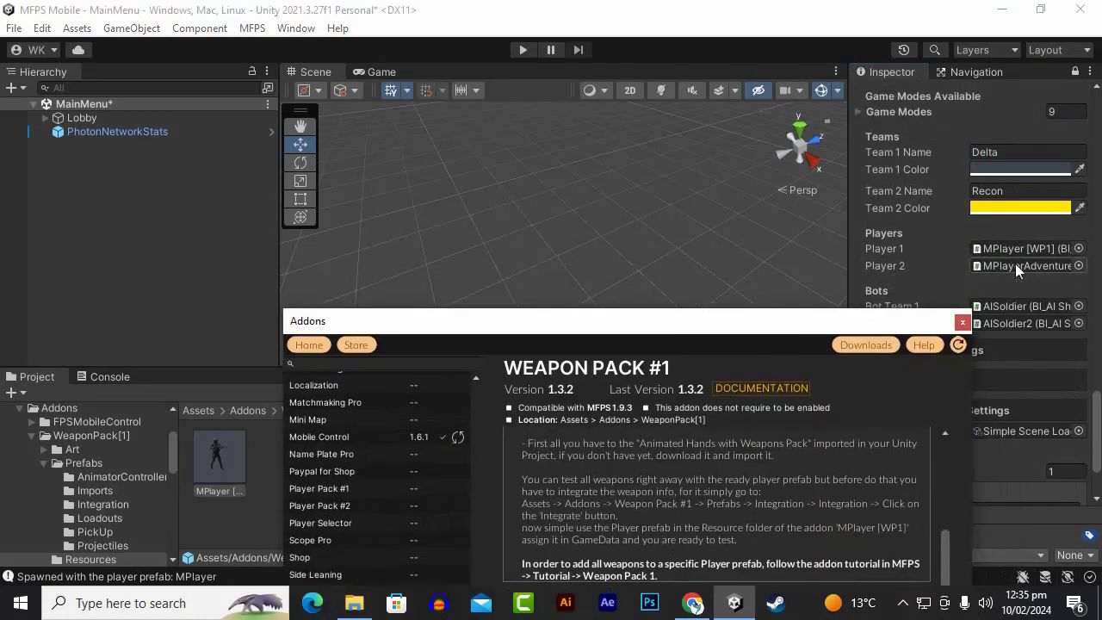
pyautogui.moveTo(947, 331); pyautogui.dragTo(982, 224)
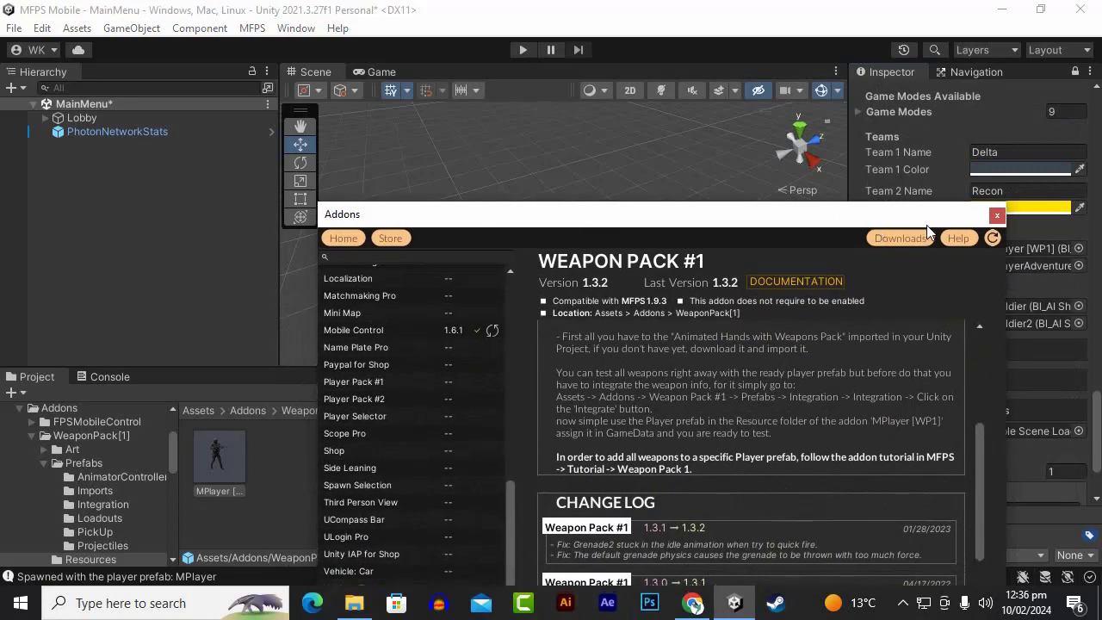
# Close the addon details and move the MFPS Tutorial window aside to uncover the Modelas folders
pyautogui.click(997, 216)
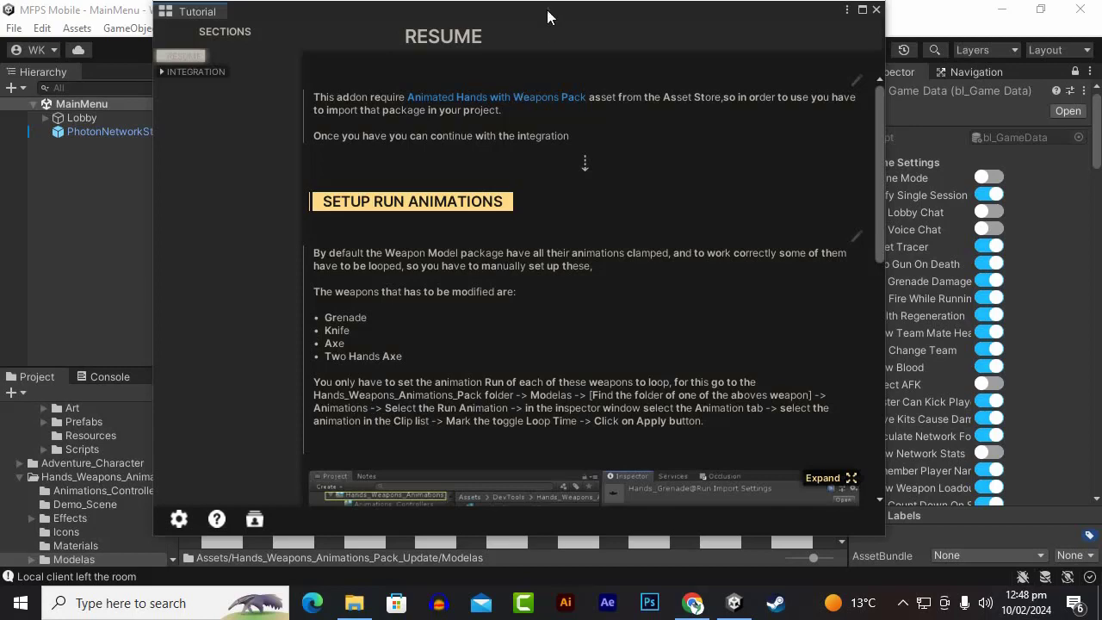
pyautogui.click(603, 33)
pyautogui.moveTo(712, 37); pyautogui.dragTo(1101, 35)
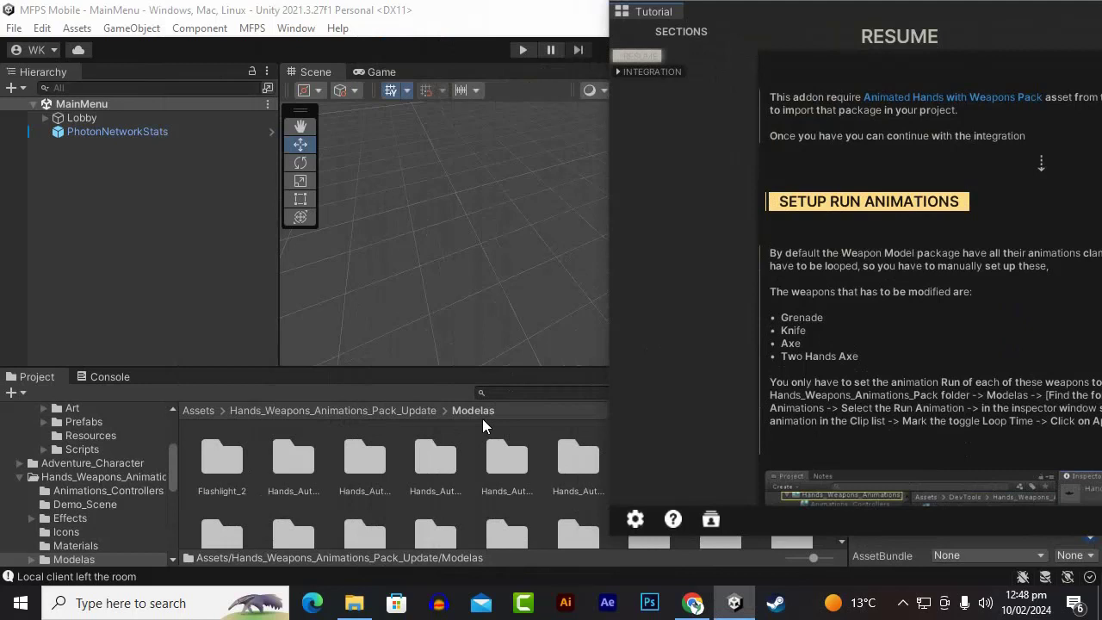
pyautogui.moveTo(787, 17); pyautogui.dragTo(713, 19)
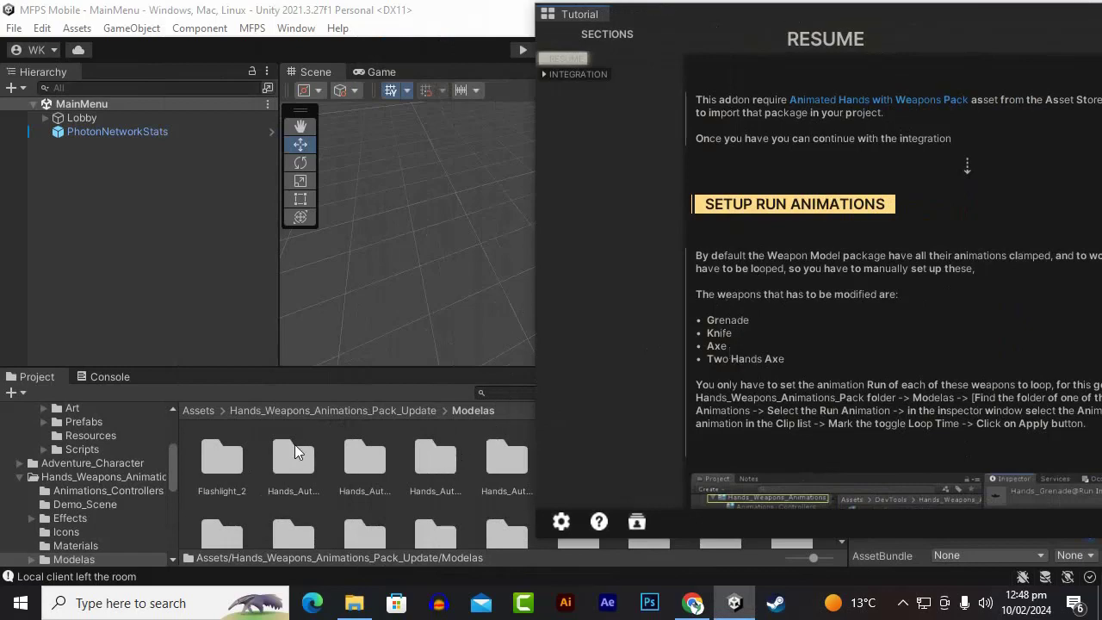
pyautogui.moveTo(683, 18)
pyautogui.mouseDown()
pyautogui.moveTo(695, 99)
pyautogui.moveTo(879, 541)
pyautogui.mouseUp()
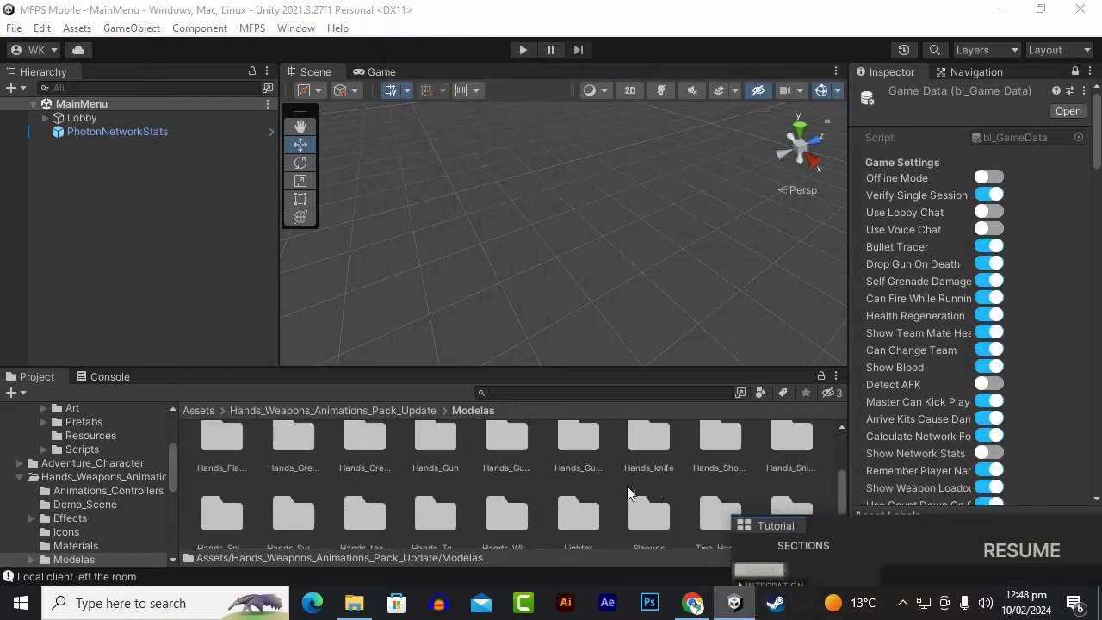
# Look through the Modelas weapon folders: Hands_Candle, Hands_knife, Hands_Gun_03 and Hands_Gun
pyautogui.scroll(-1, 553, 484)
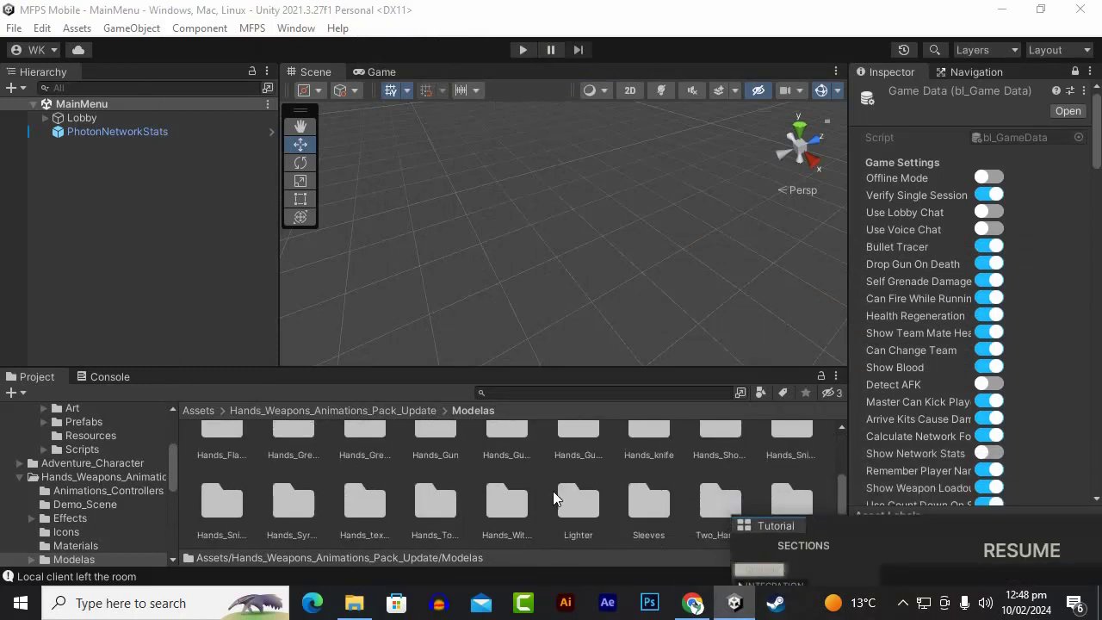
pyautogui.scroll(3, 253, 503)
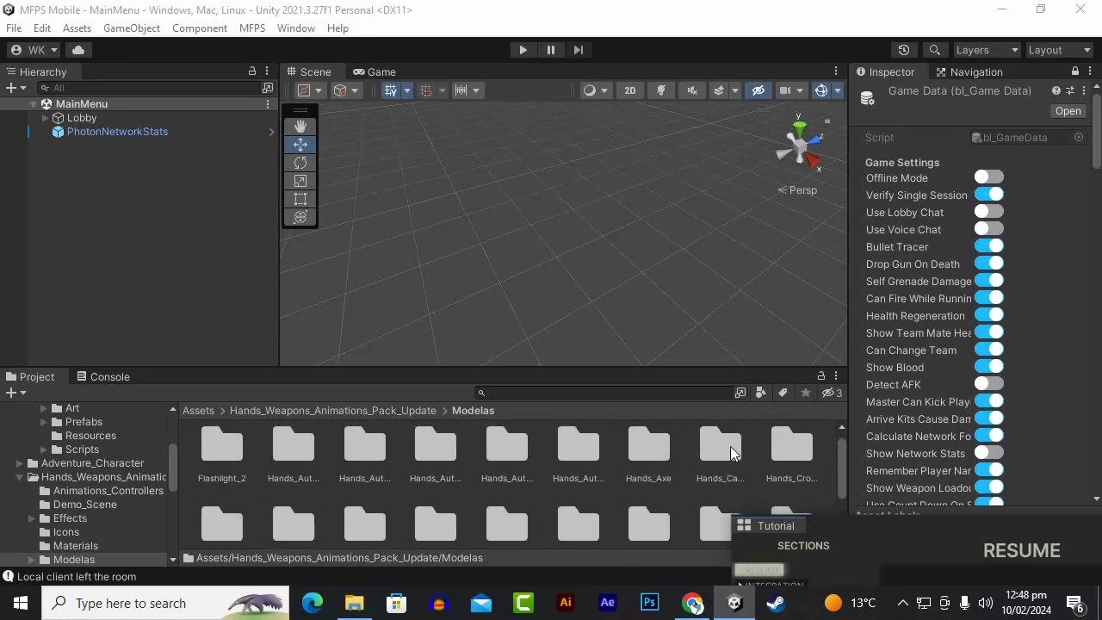
pyautogui.click(727, 446)
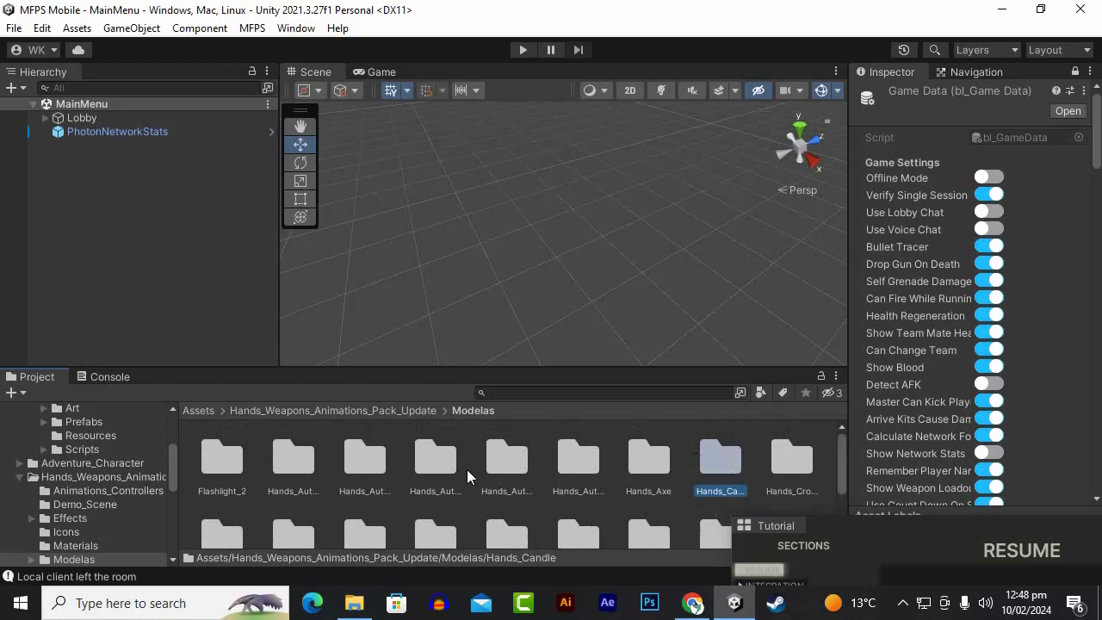
pyautogui.scroll(-2, 786, 459)
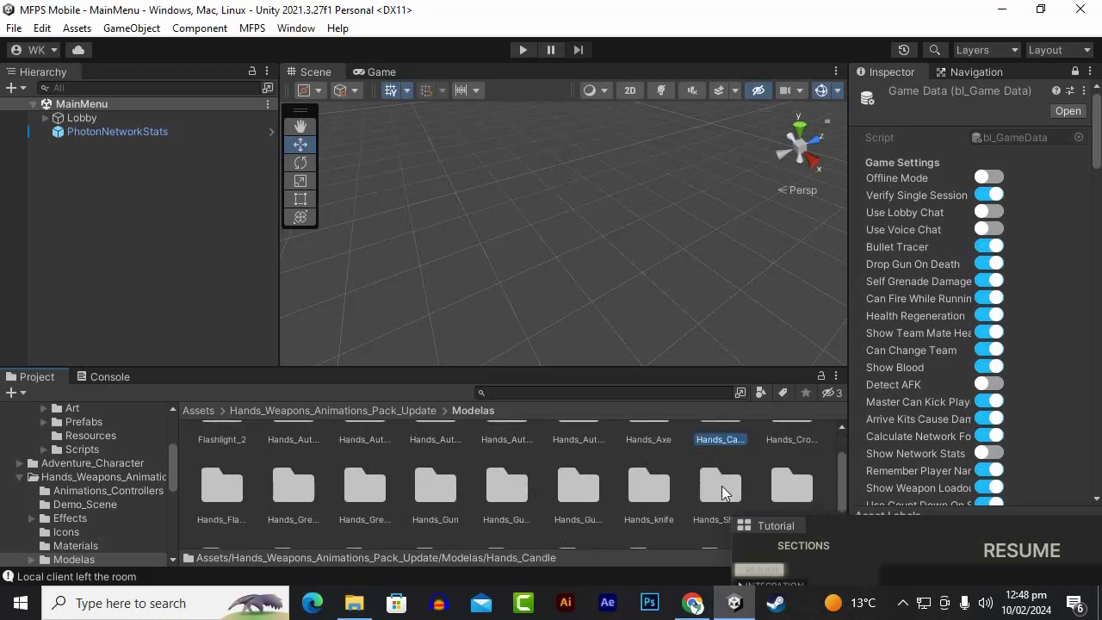
pyautogui.click(647, 488)
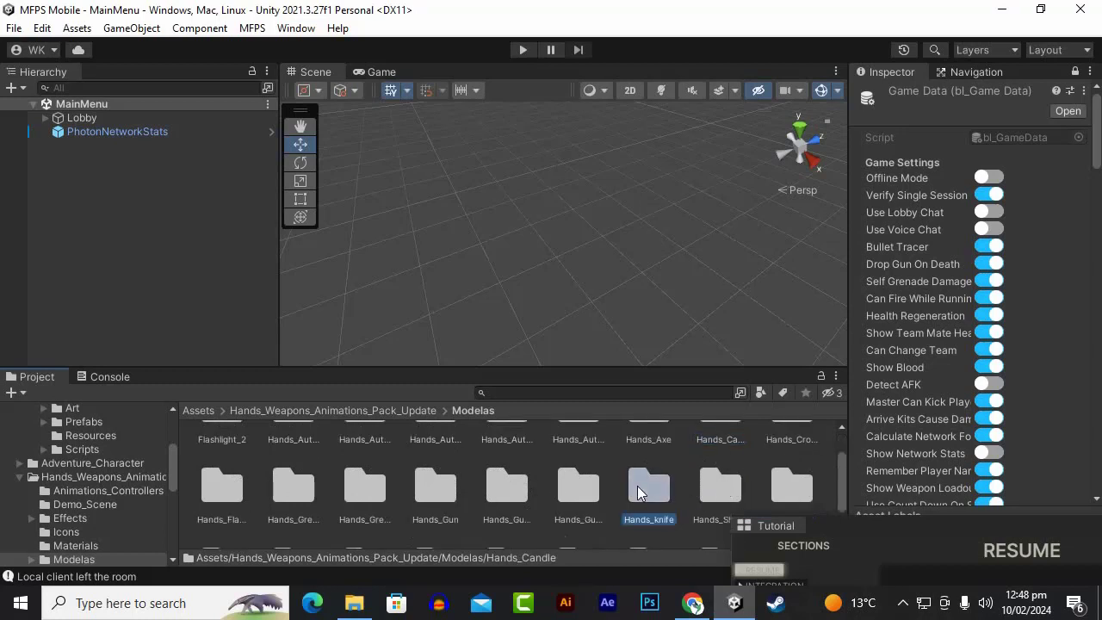
pyautogui.click(570, 490)
pyautogui.click(521, 493)
pyautogui.click(426, 484)
# Open the Hands_Grenade folder and bring the weapon pack tutorial back into view
pyautogui.click(362, 480)
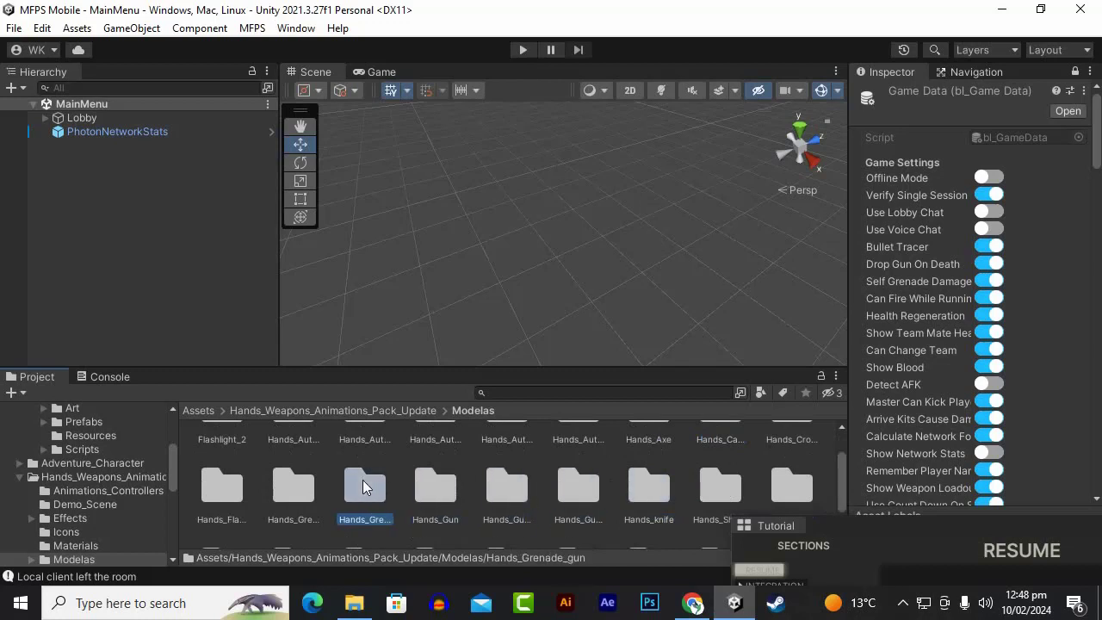
pyautogui.click(312, 483)
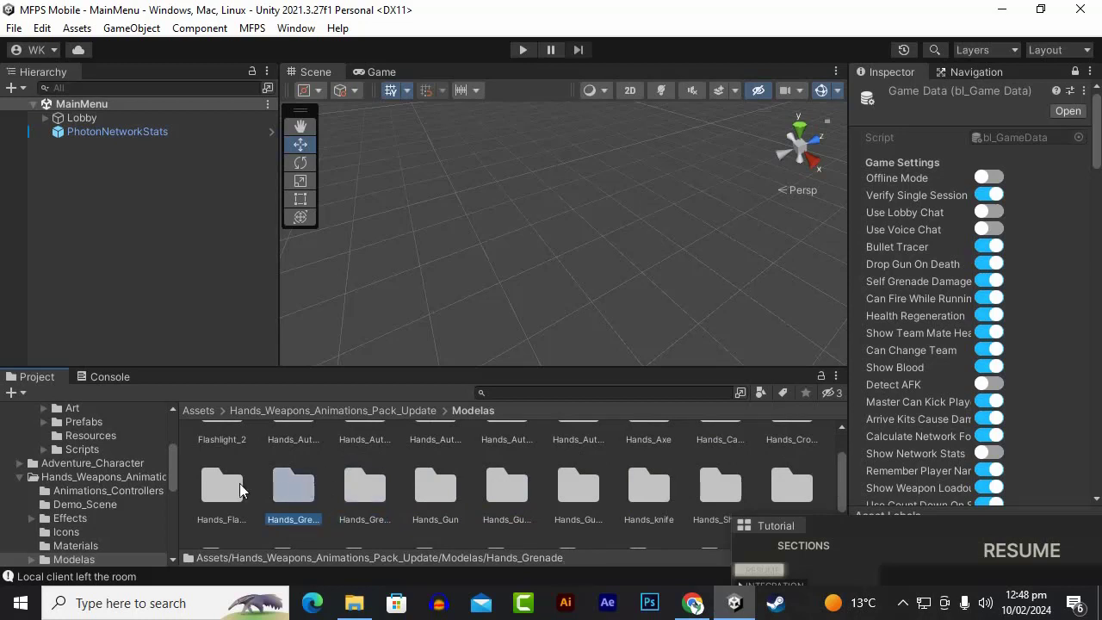
pyautogui.click(239, 483)
pyautogui.click(290, 488)
pyautogui.doubleClick(291, 488)
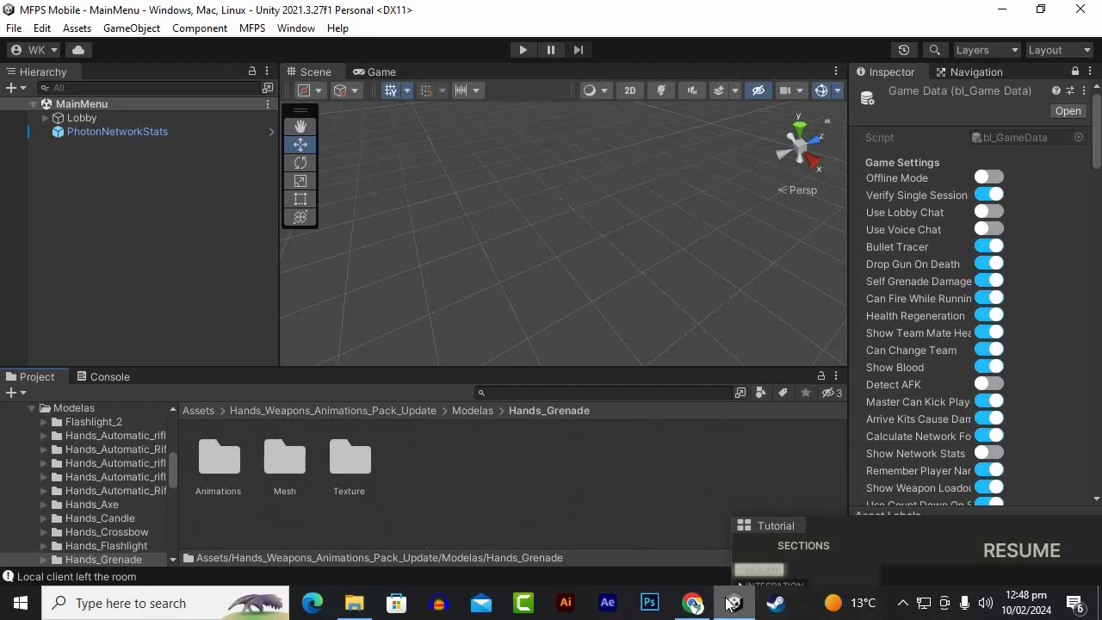
pyautogui.moveTo(735, 601)
pyautogui.click(793, 552)
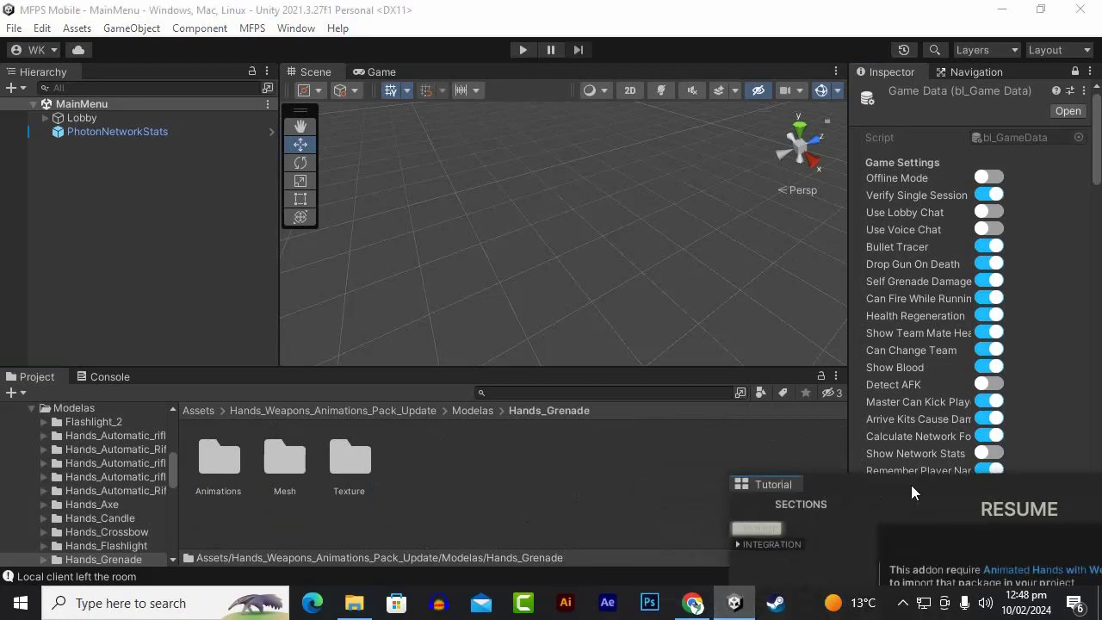
# Open the Hands_Grenade Animations folder and select the first grenade animation clip
pyautogui.doubleClick(219, 465)
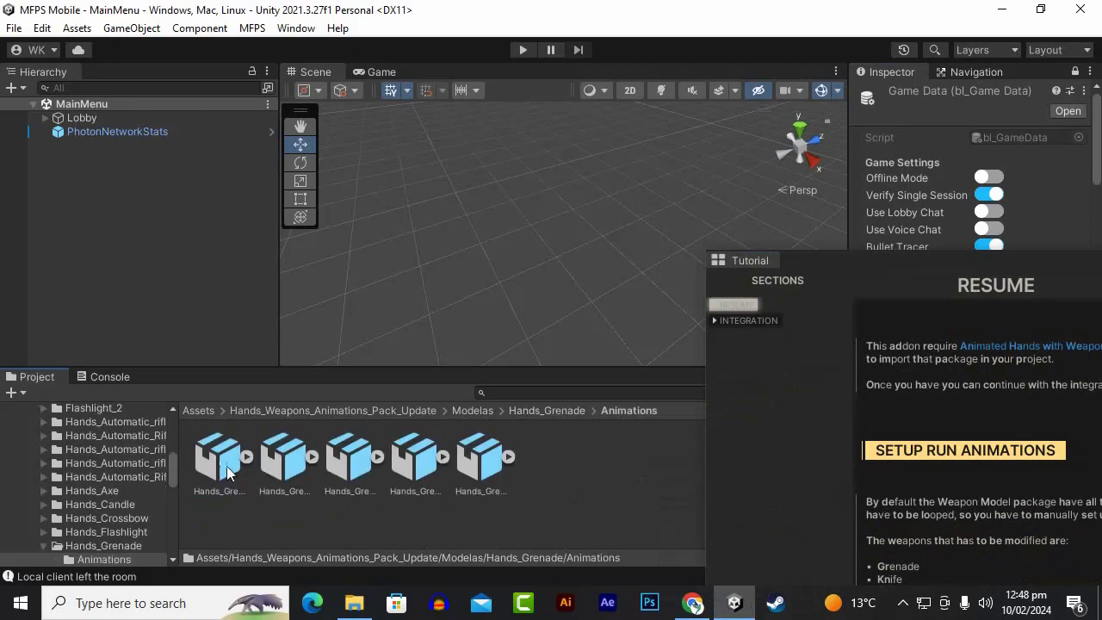
pyautogui.moveTo(931, 270); pyautogui.dragTo(737, 56)
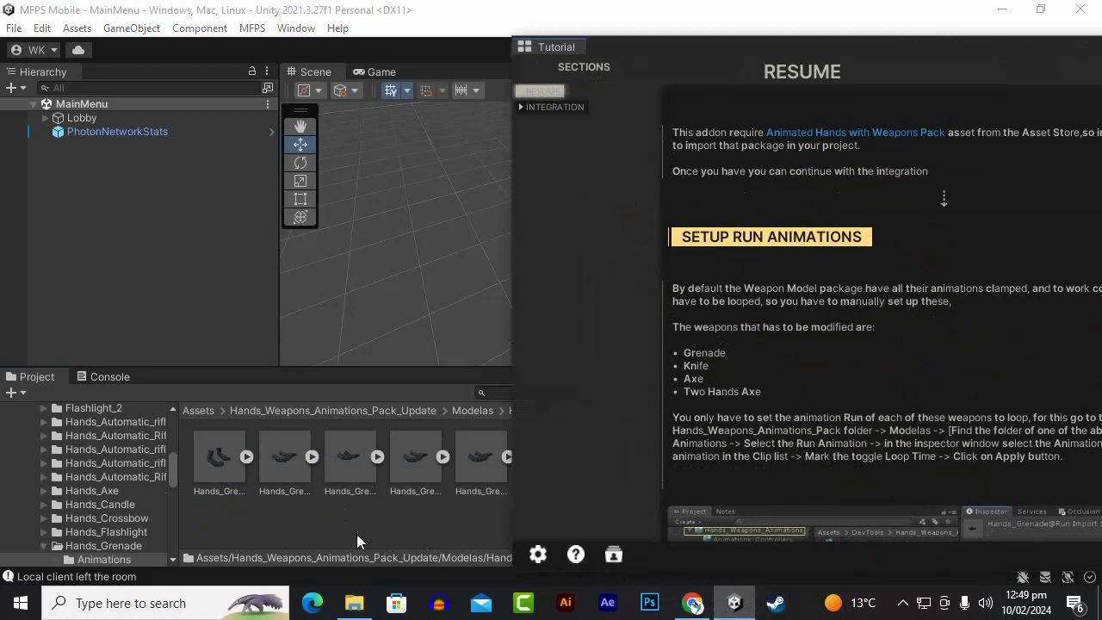
pyautogui.click(199, 458)
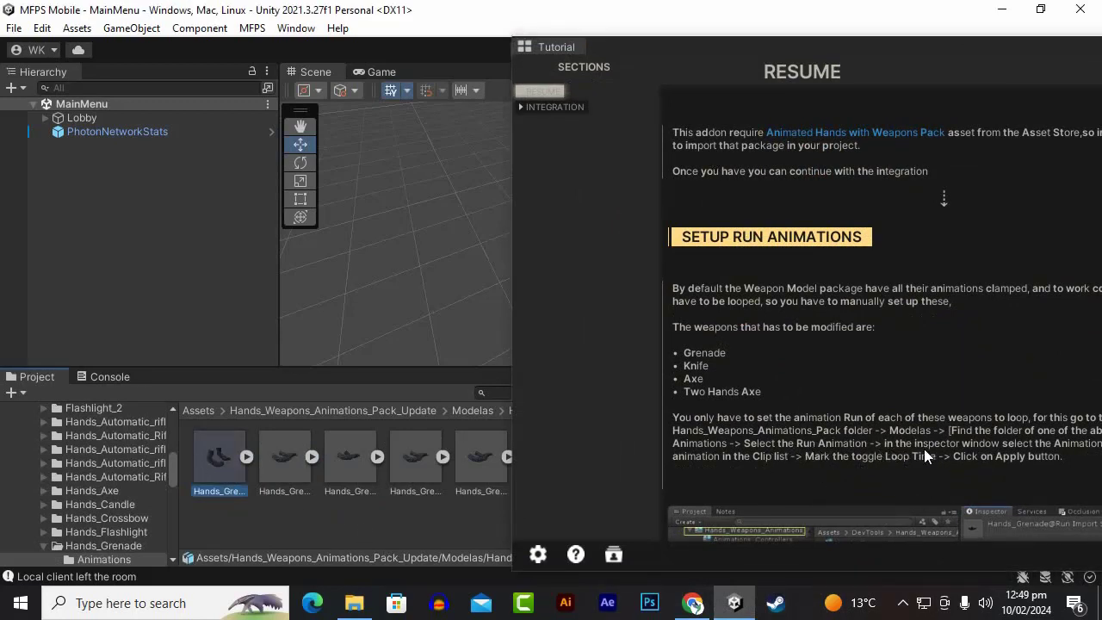
pyautogui.moveTo(913, 47); pyautogui.dragTo(694, 13)
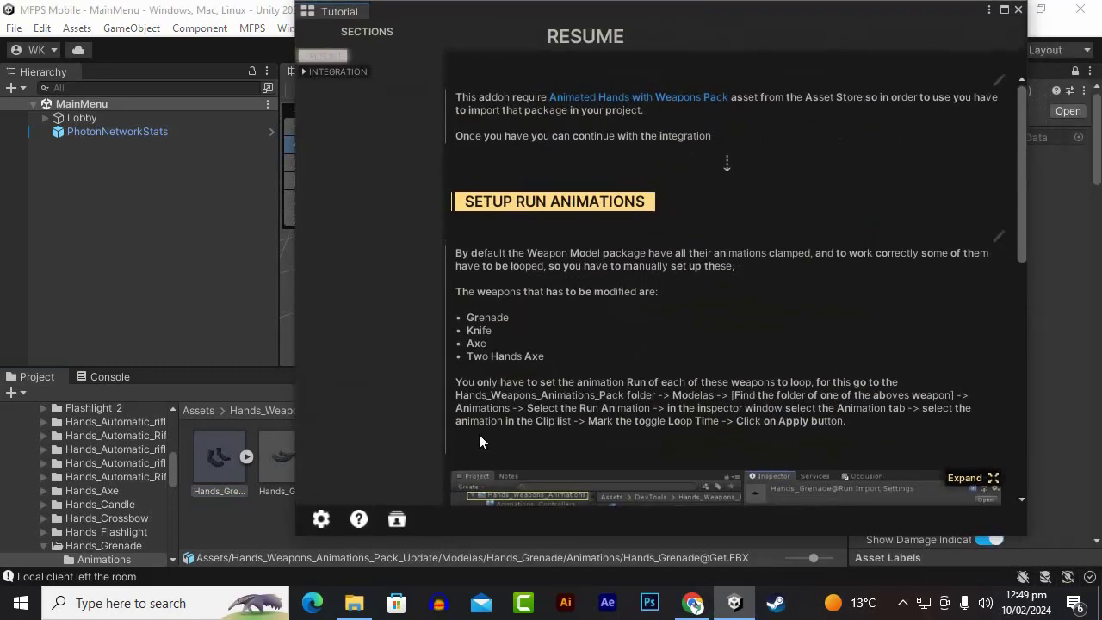
# Follow the Setup Run Animations section through the Walk, Throw, Idle and Get clips, ending on Hands_Grenade@Run
pyautogui.scroll(-1, 627, 439)
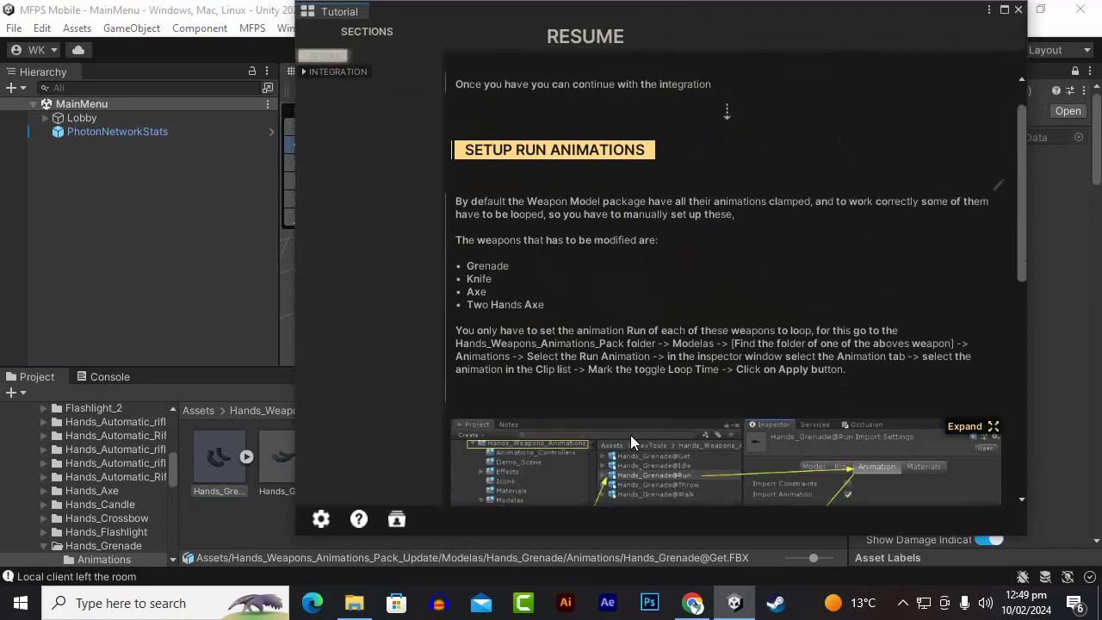
pyautogui.scroll(-2, 744, 396)
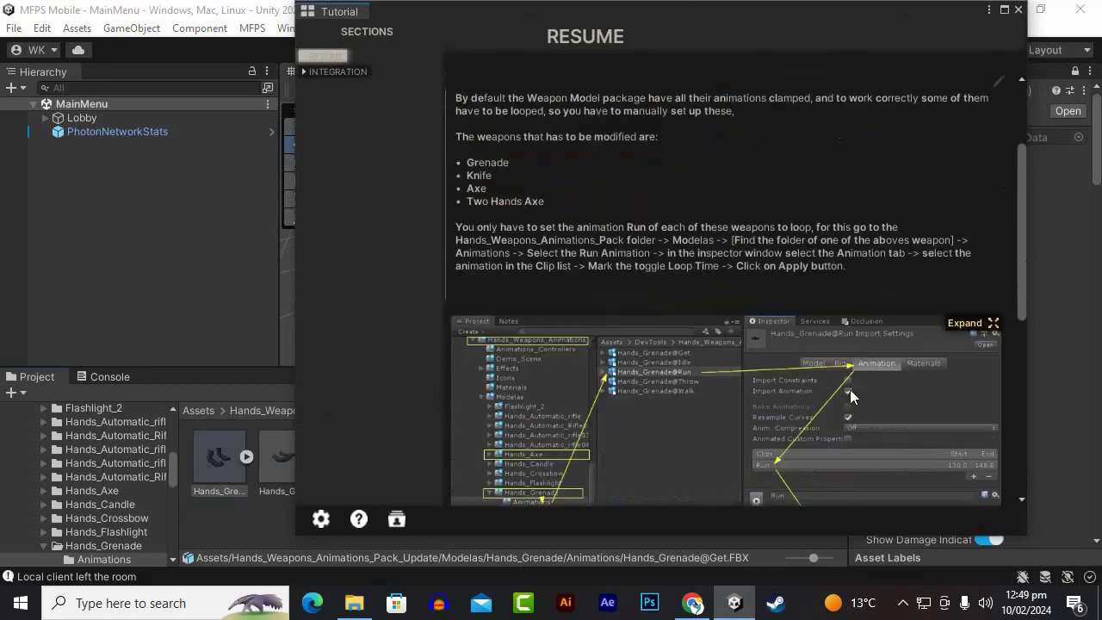
pyautogui.scroll(-2, 861, 401)
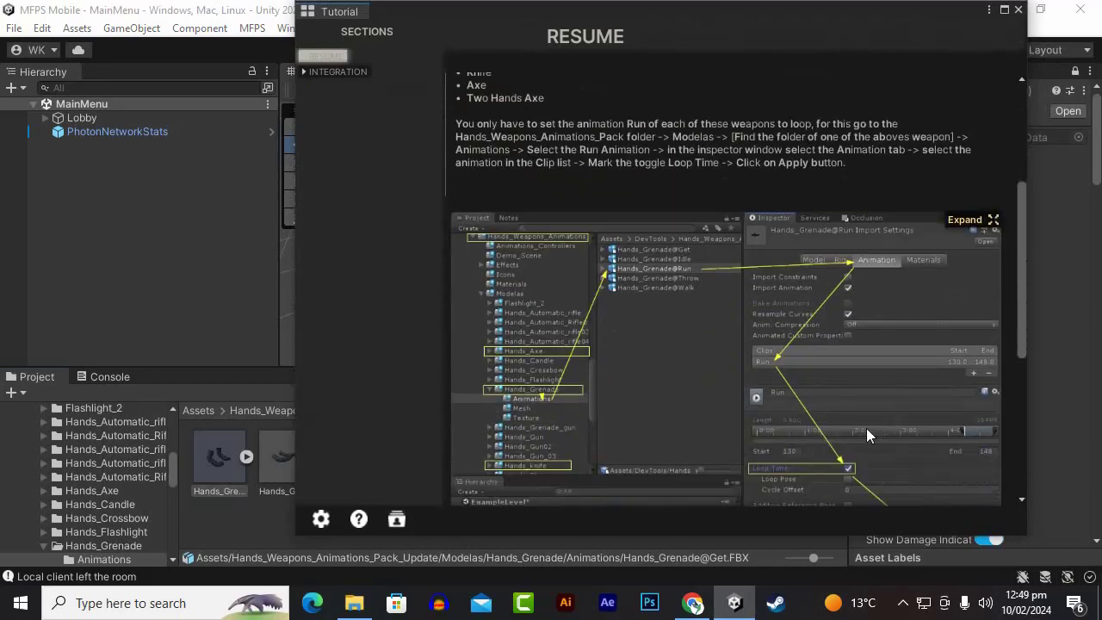
pyautogui.scroll(-3, 866, 435)
pyautogui.moveTo(781, 19); pyautogui.dragTo(1012, 498)
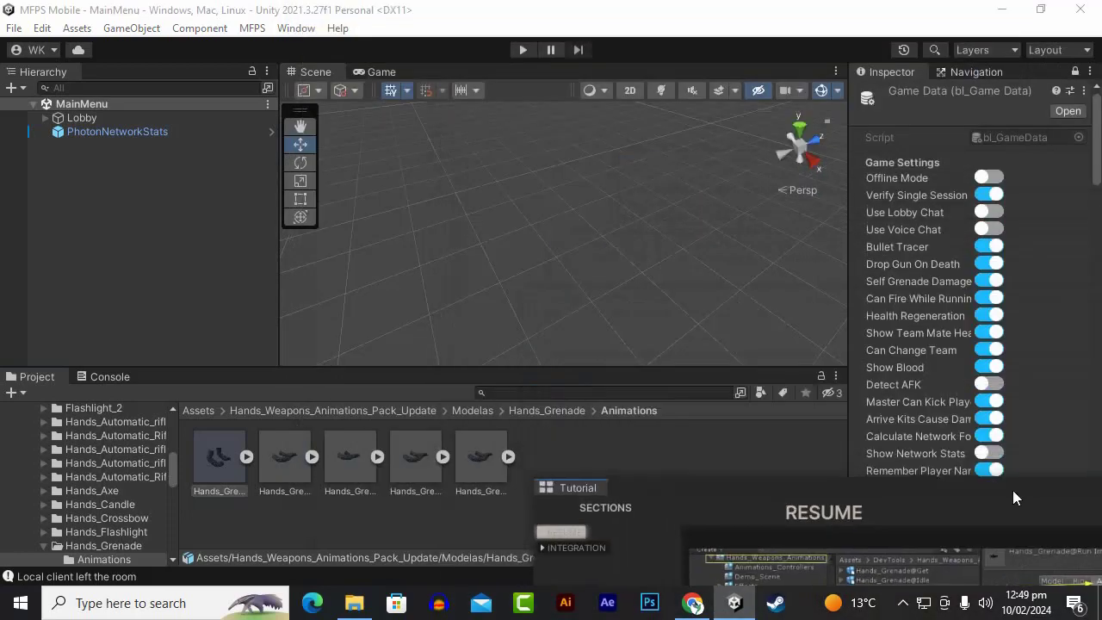
pyautogui.click(479, 459)
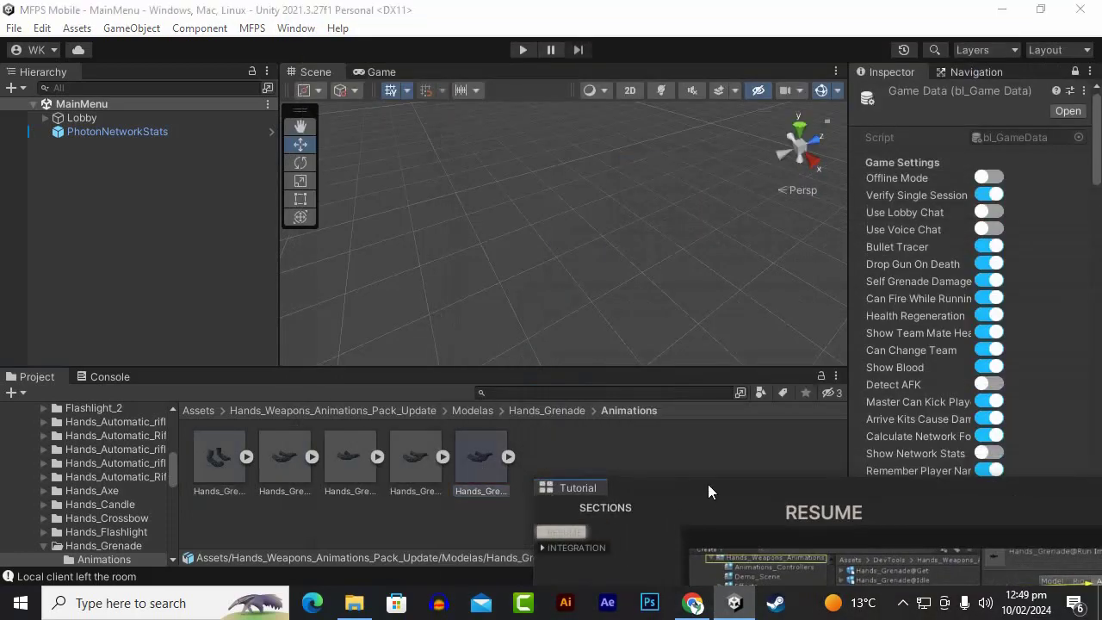
pyautogui.moveTo(708, 484)
pyautogui.mouseDown()
pyautogui.moveTo(702, 52)
pyautogui.moveTo(778, 11)
pyautogui.mouseUp()
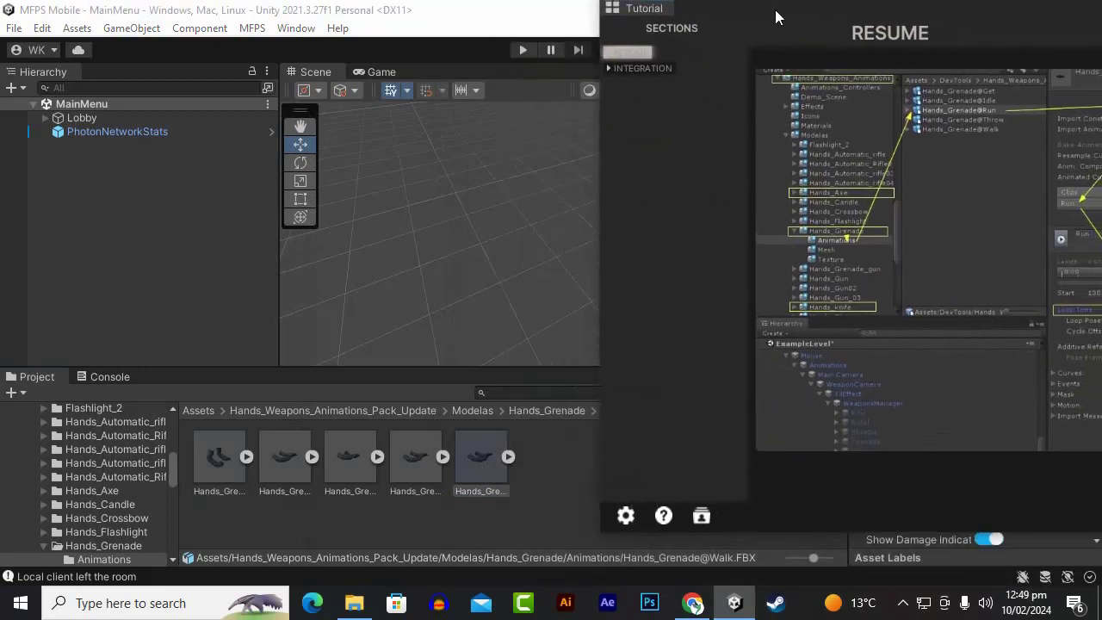
pyautogui.click(410, 477)
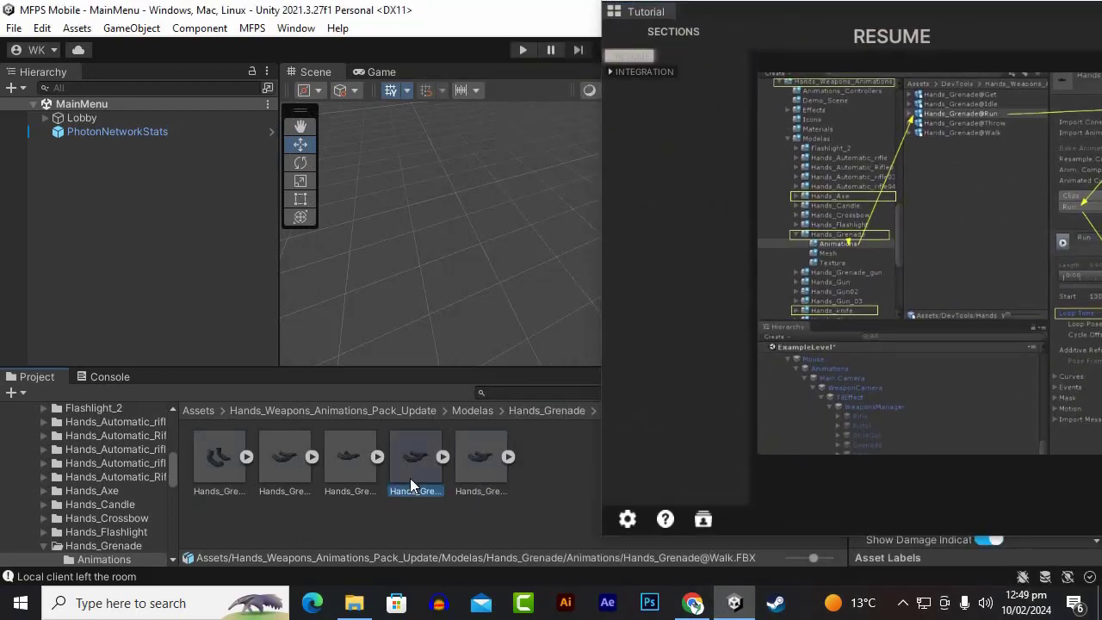
pyautogui.click(349, 464)
pyautogui.click(279, 456)
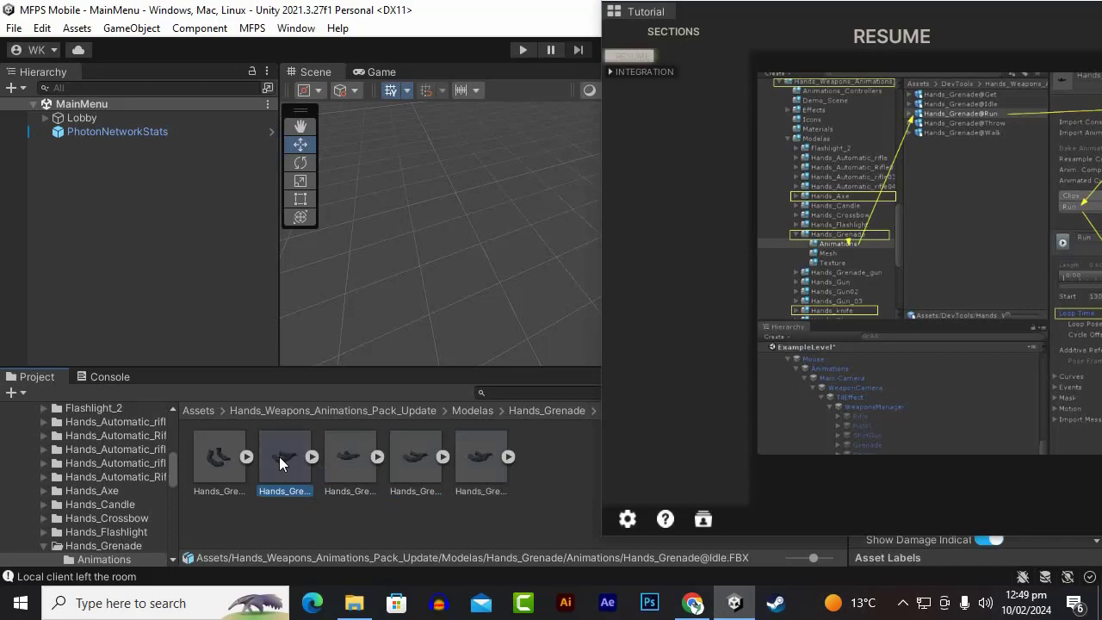
pyautogui.click(216, 465)
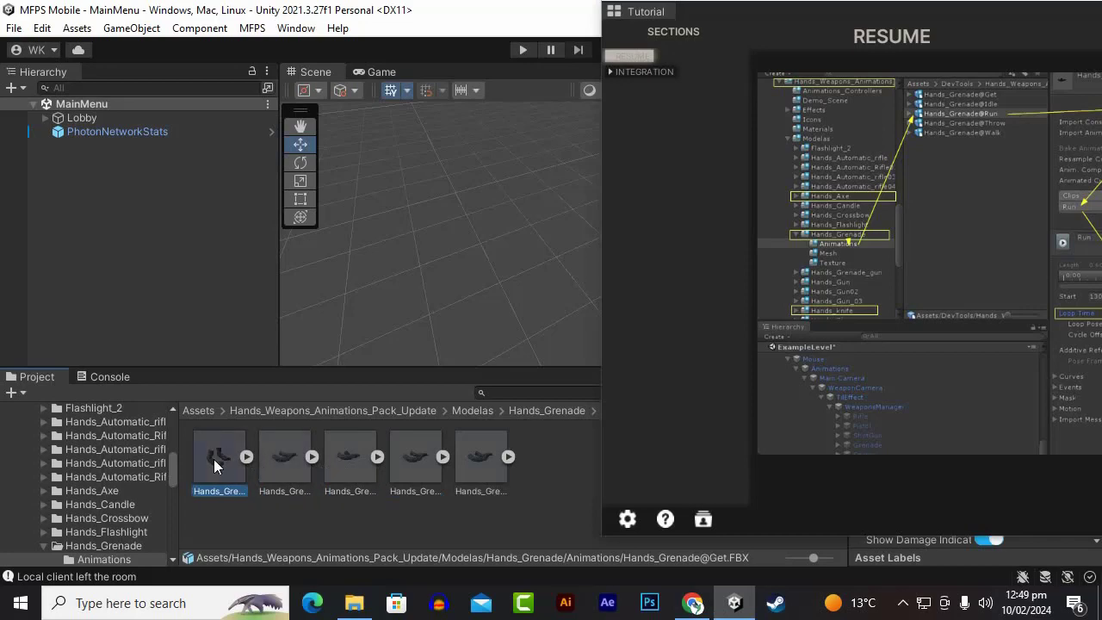
pyautogui.click(341, 466)
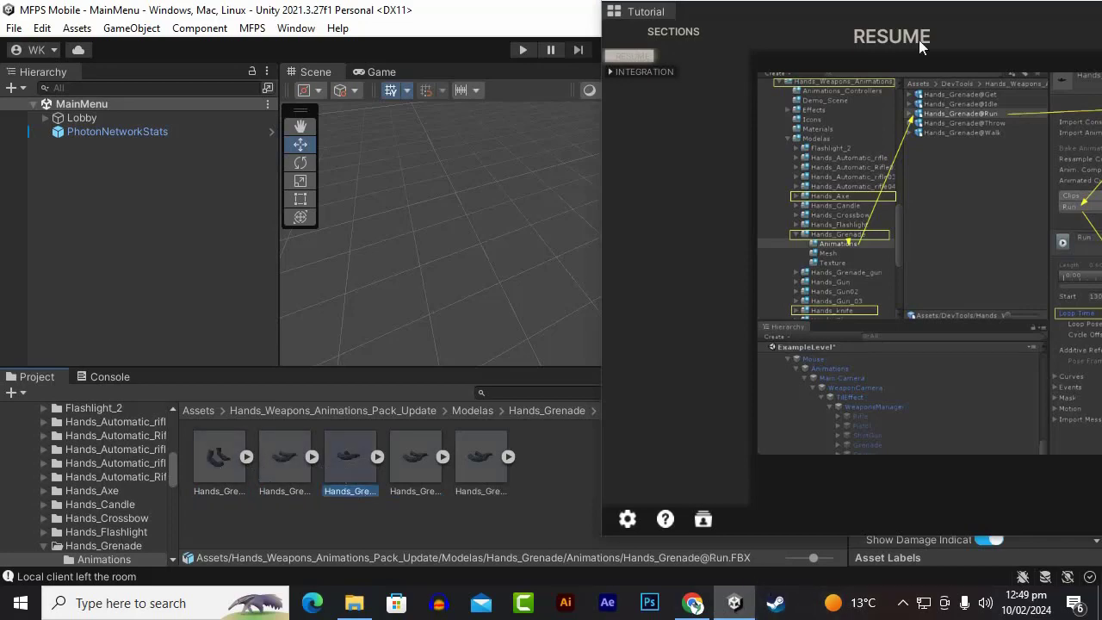
# Tick Loop Time in the Hands_Grenade@Run clip's Animation import settings and apply the change
pyautogui.moveTo(893, 17); pyautogui.dragTo(230, 127)
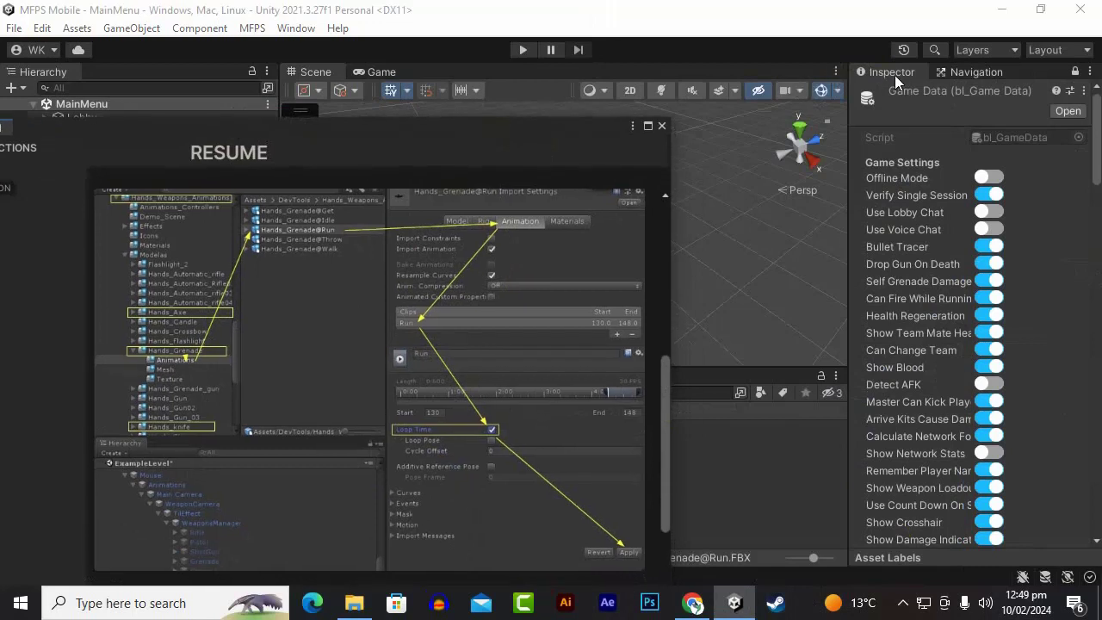
pyautogui.click(1075, 72)
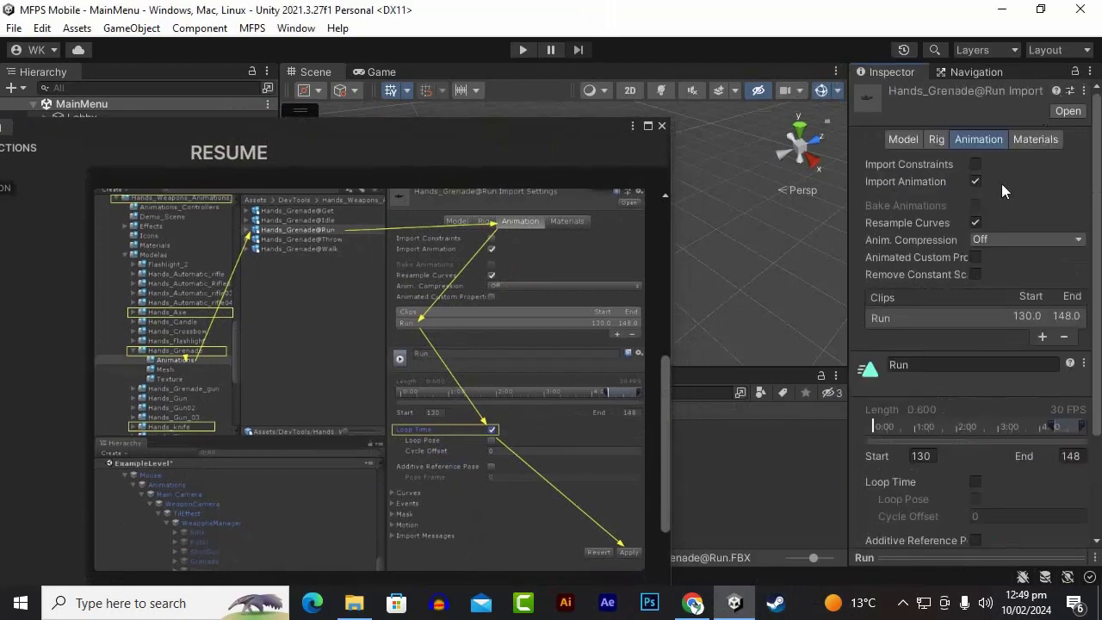
pyautogui.scroll(-1, 945, 341)
pyautogui.scroll(-2, 932, 372)
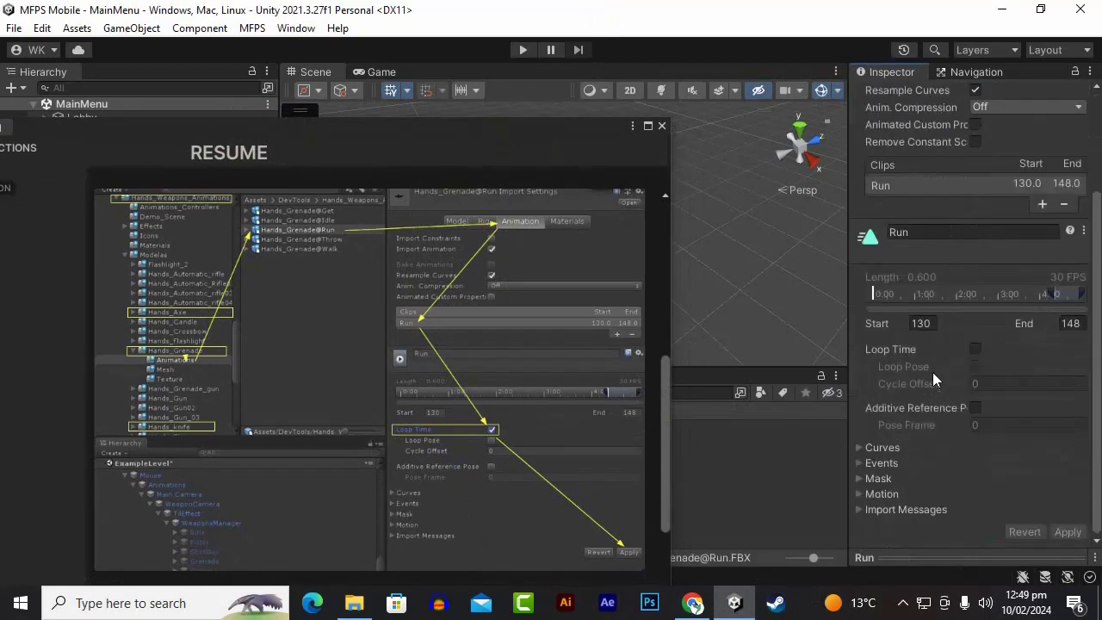
pyautogui.click(976, 350)
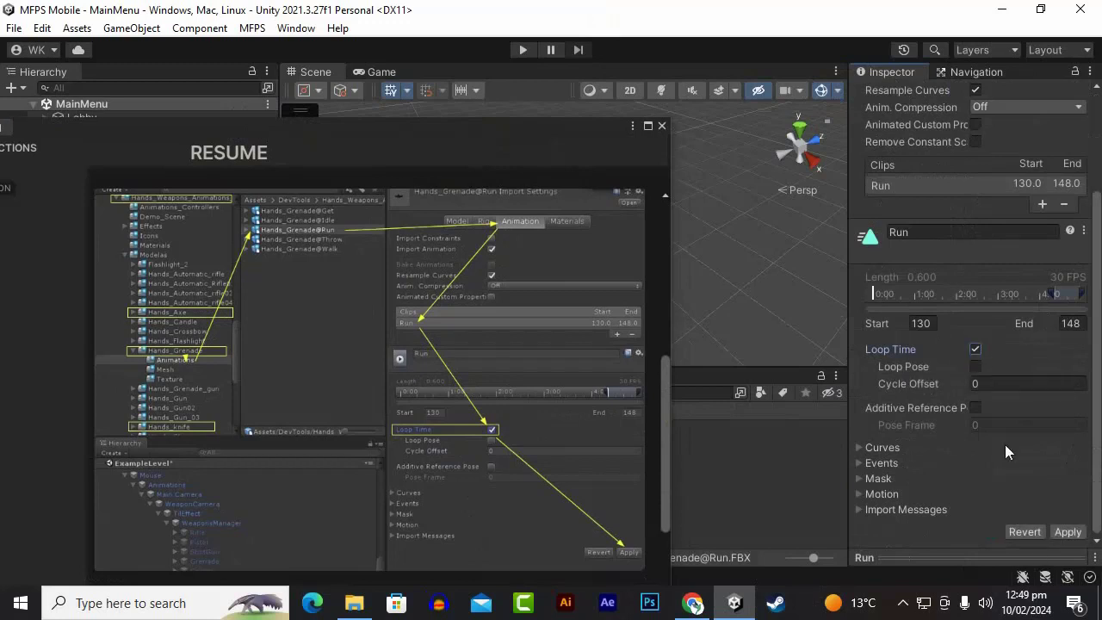
pyautogui.click(1067, 534)
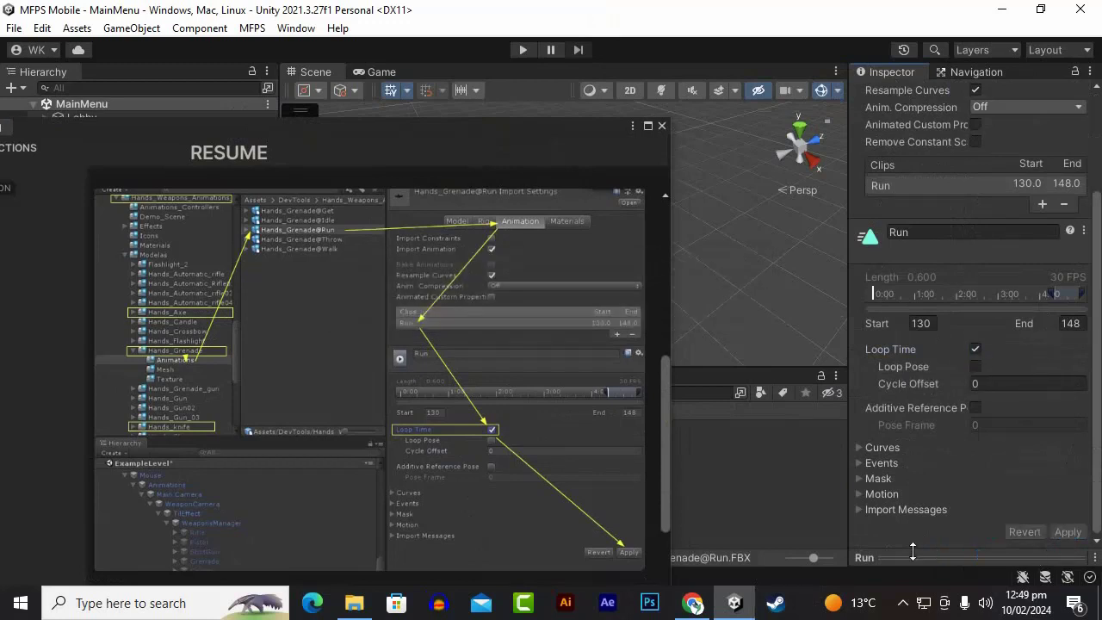
pyautogui.moveTo(527, 121); pyautogui.dragTo(939, 98)
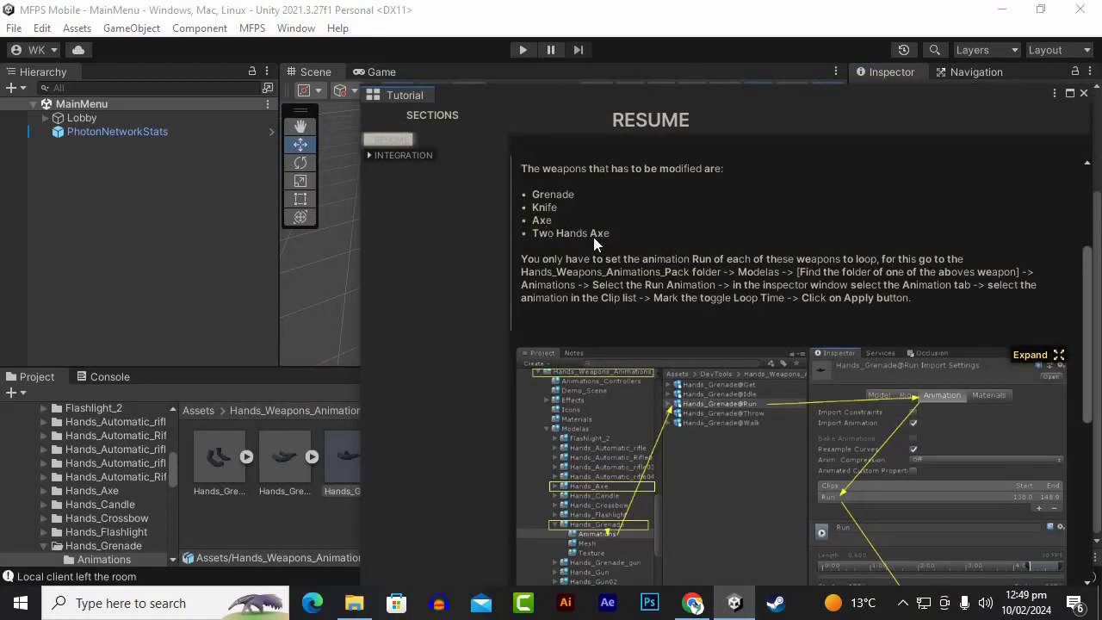
pyautogui.click(903, 603)
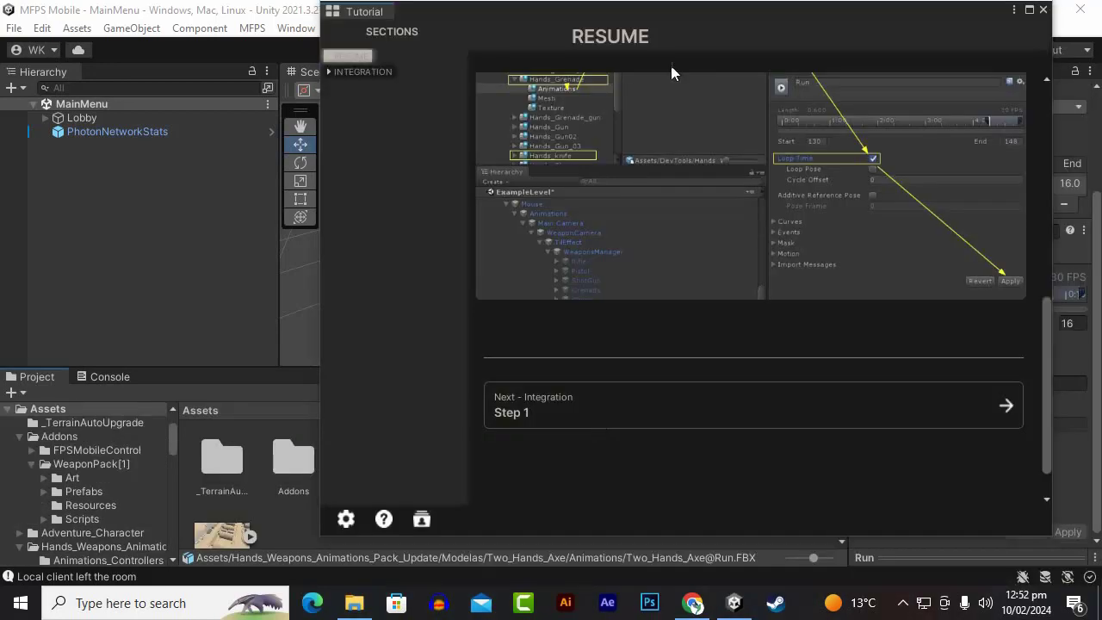
# Restore the tutorial, scroll its Resume page to the bottom and go to Next - Integration Step 1
pyautogui.doubleClick(668, 19)
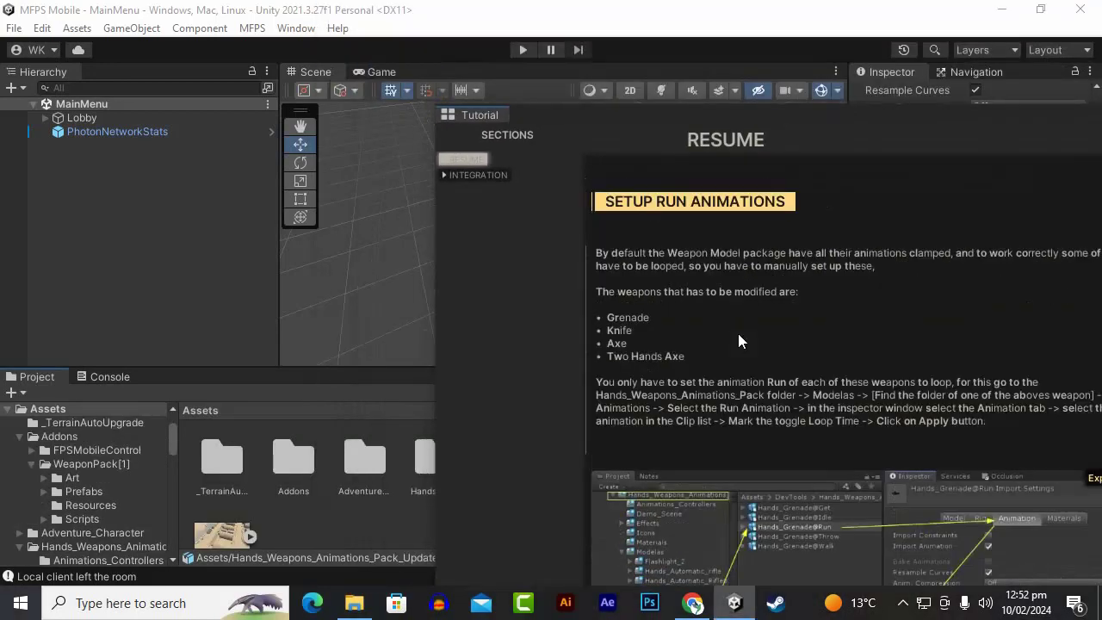
pyautogui.scroll(-3, 801, 405)
pyautogui.scroll(4, 784, 388)
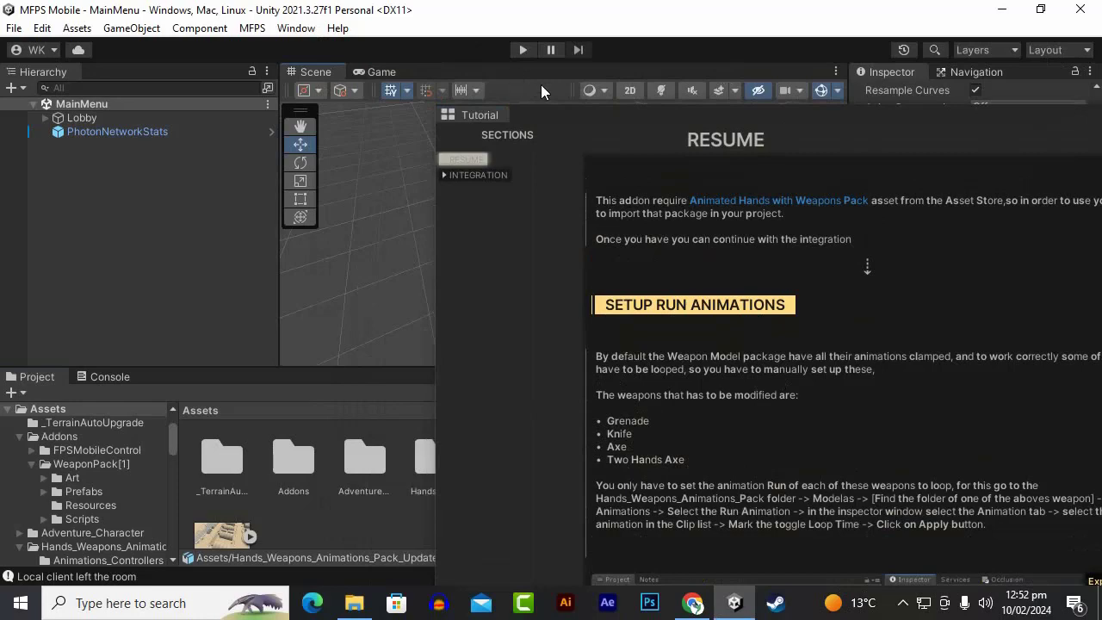
pyautogui.moveTo(574, 130); pyautogui.dragTo(476, 59)
pyautogui.scroll(-5, 825, 352)
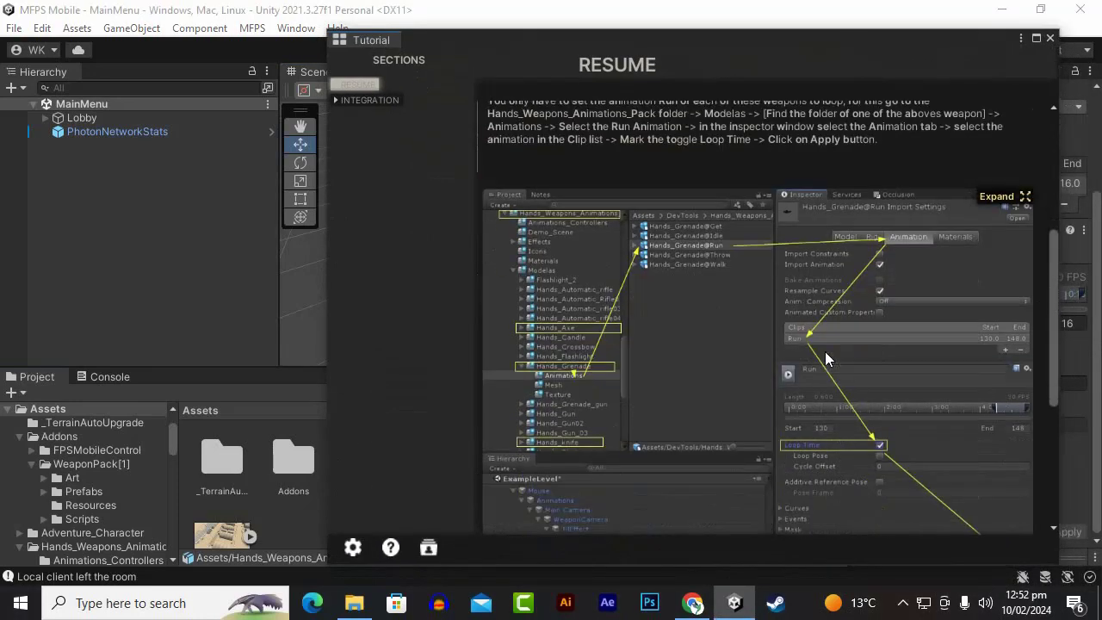
pyautogui.click(1013, 435)
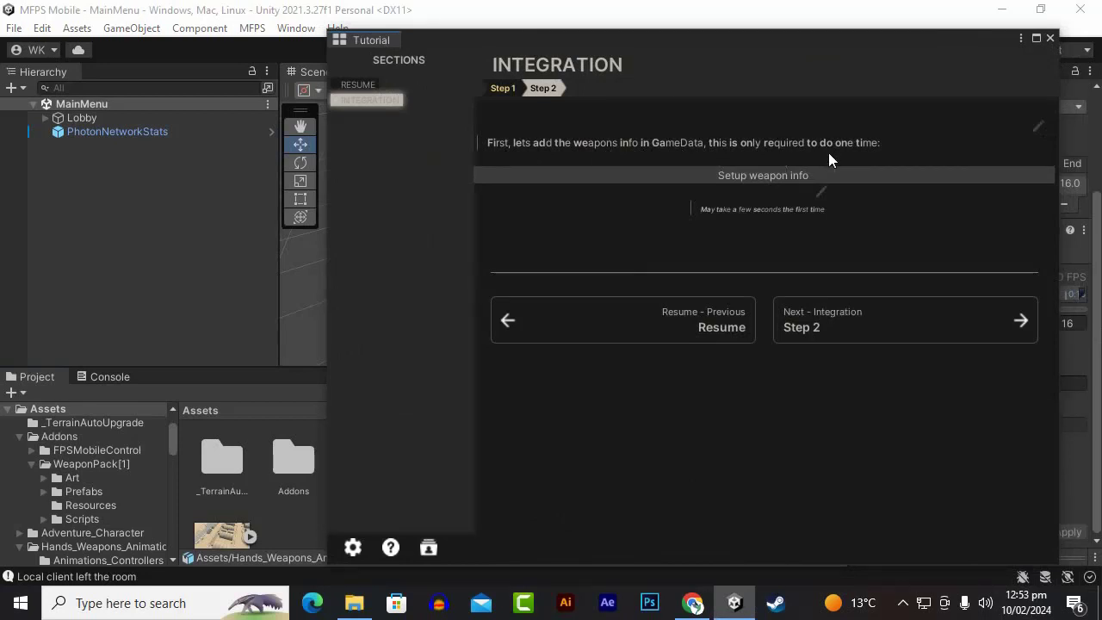
# Use Setup weapon info in Integration Step 1 to add the pack's weapons to GameData
pyautogui.moveTo(810, 51); pyautogui.dragTo(754, 105)
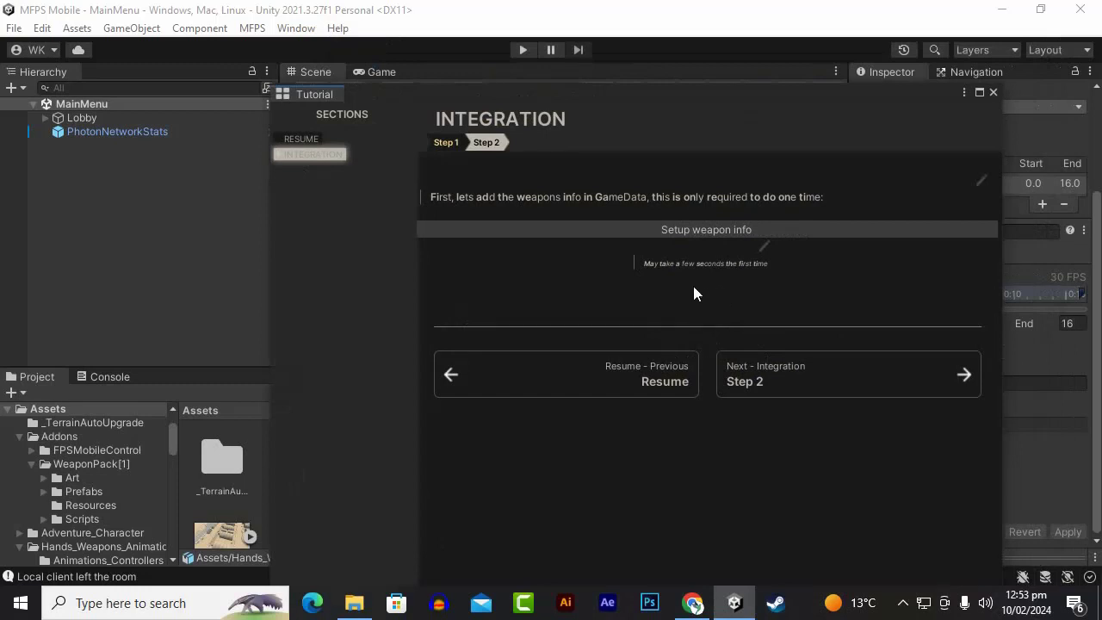
pyautogui.click(684, 229)
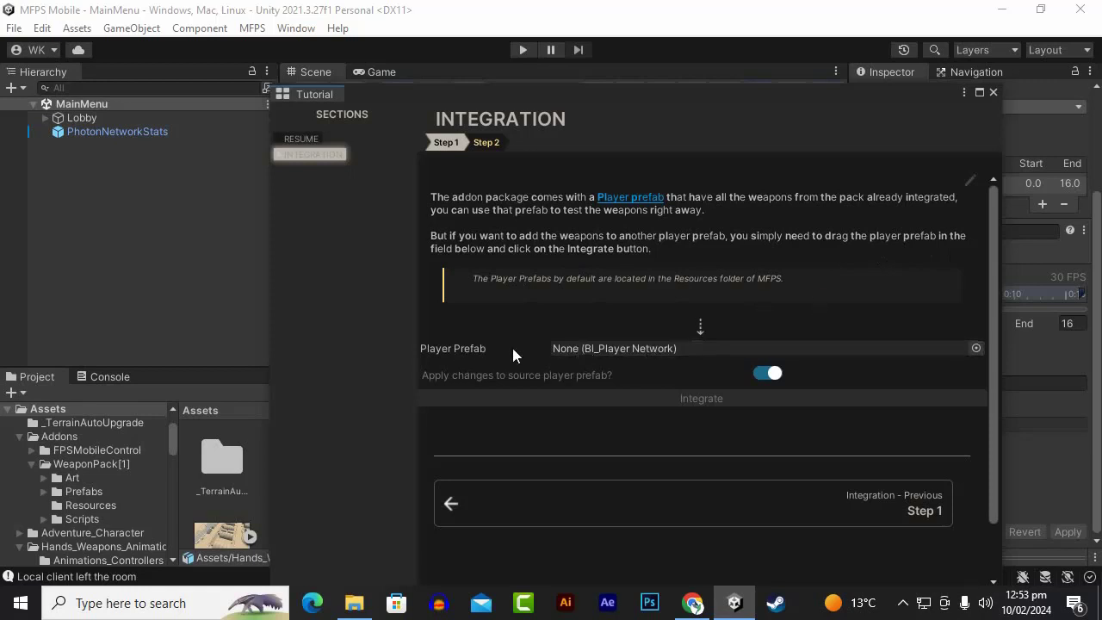
# Browse to Assets/MFPS/Resources and drag the MPlayer prefab into the Player Prefab field
pyautogui.click(977, 348)
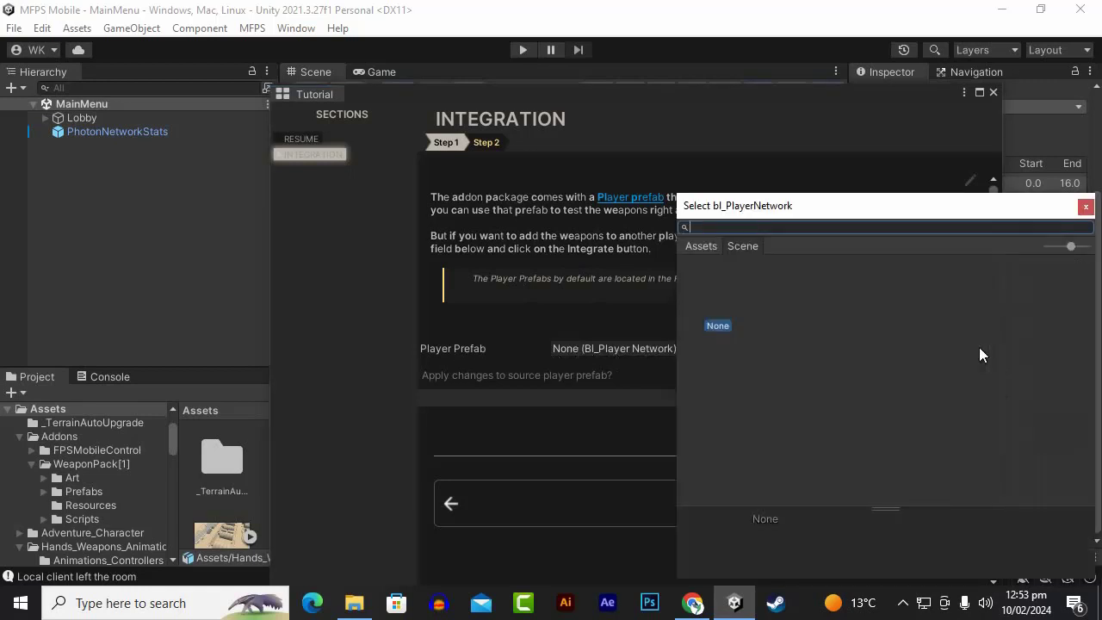
pyautogui.click(1086, 207)
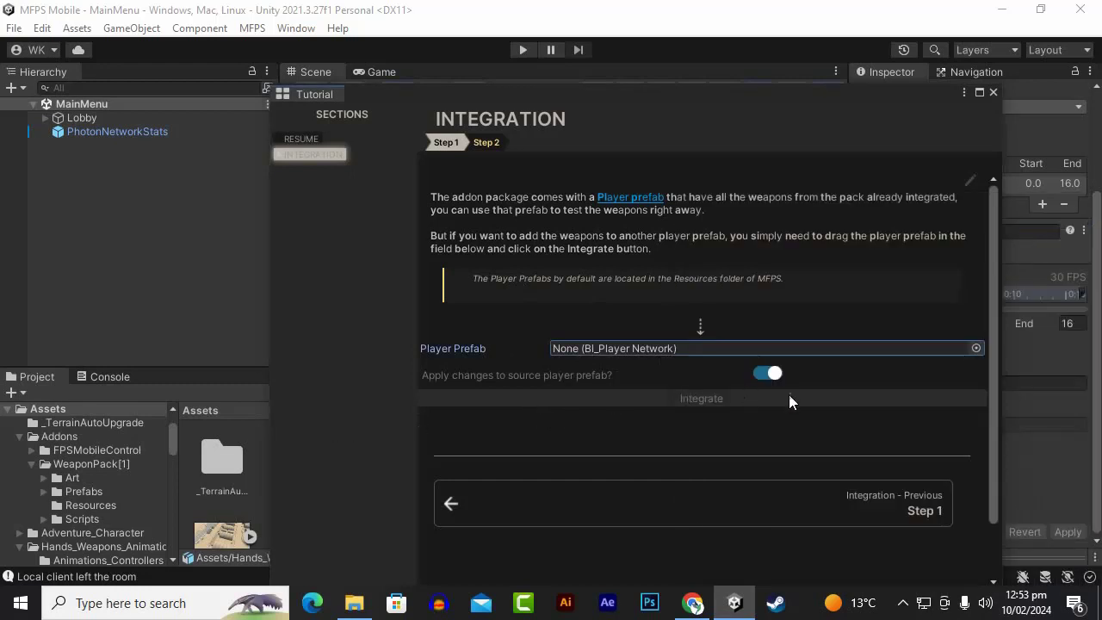
pyautogui.scroll(-2, 789, 396)
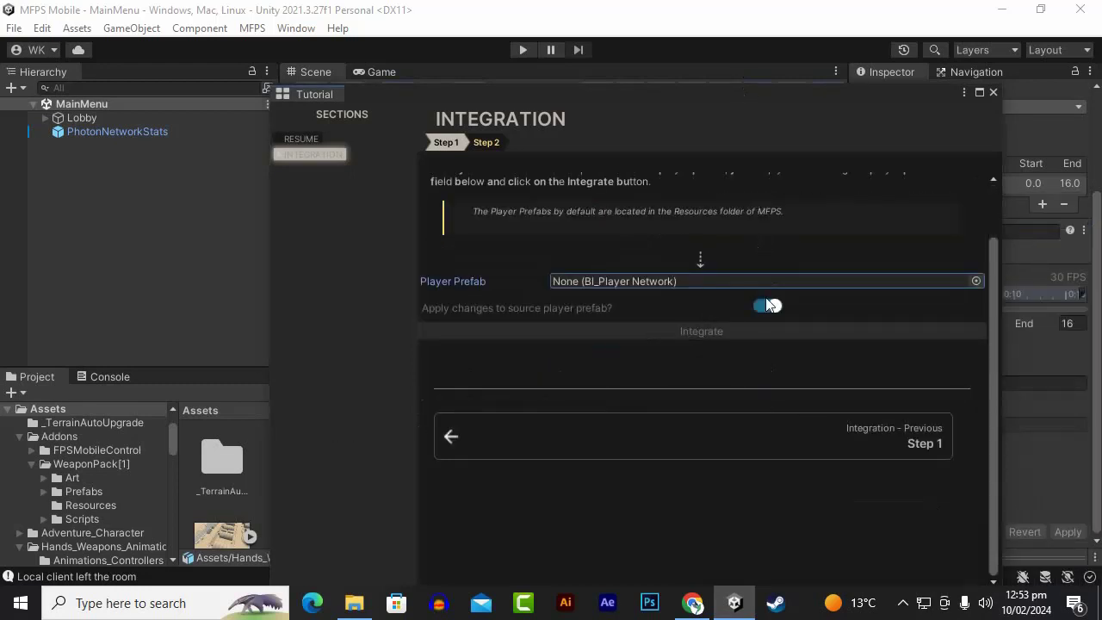
pyautogui.scroll(2, 720, 159)
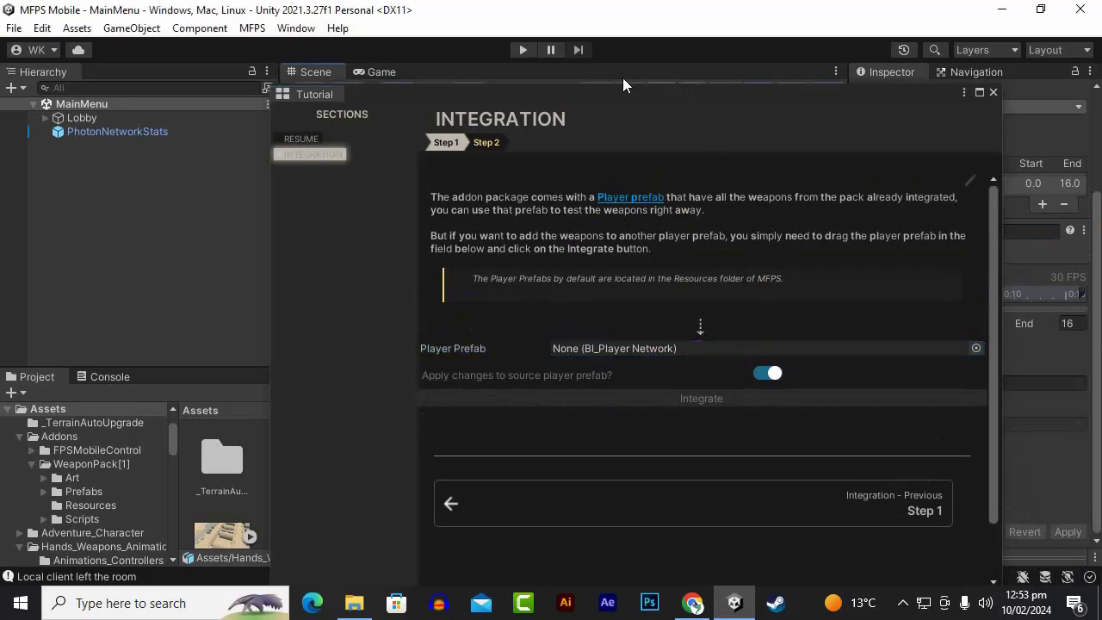
pyautogui.moveTo(608, 91); pyautogui.dragTo(906, 90)
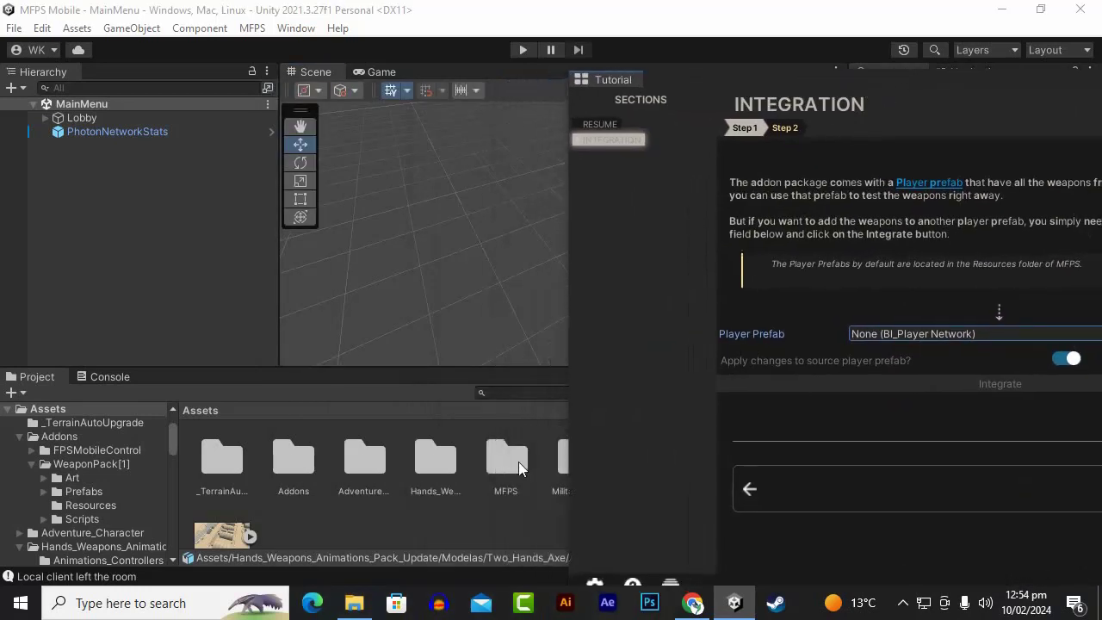
pyautogui.doubleClick(517, 468)
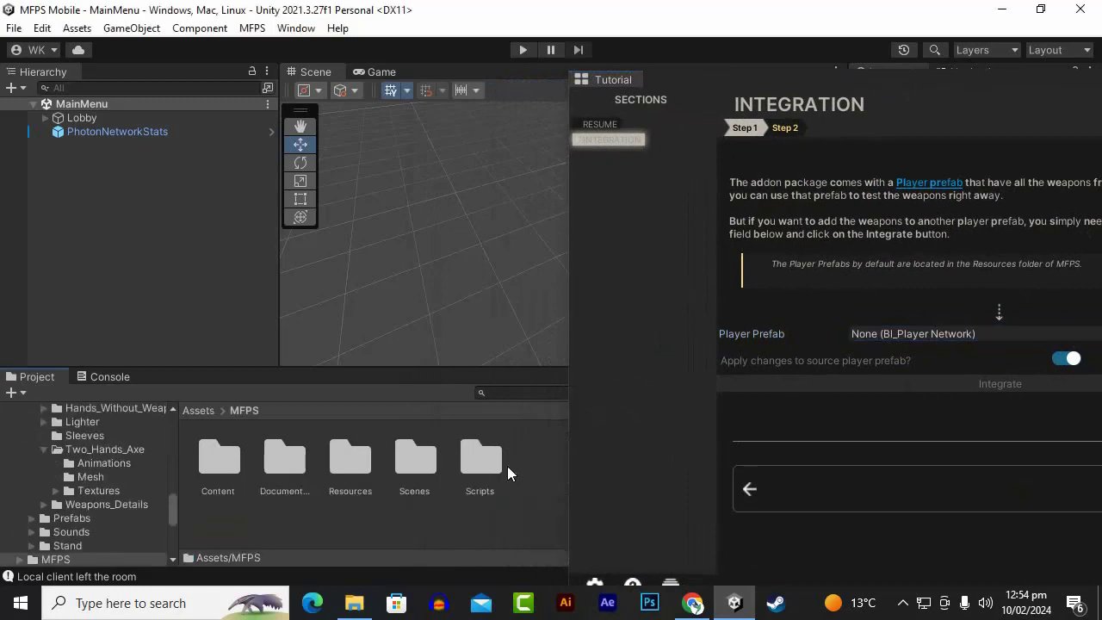
pyautogui.doubleClick(349, 455)
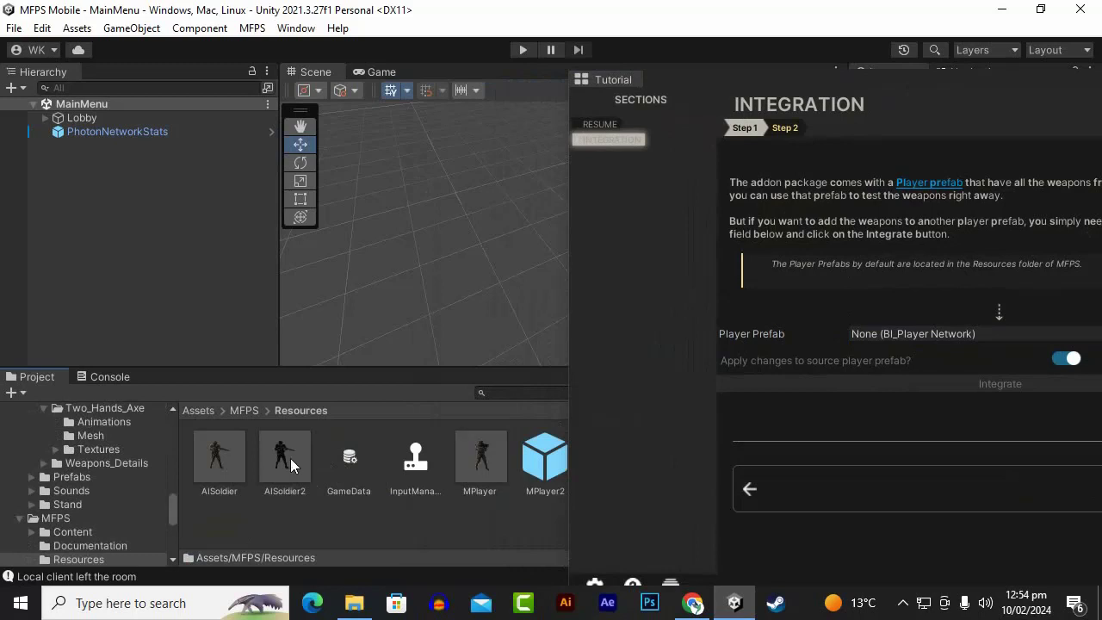
pyautogui.click(494, 464)
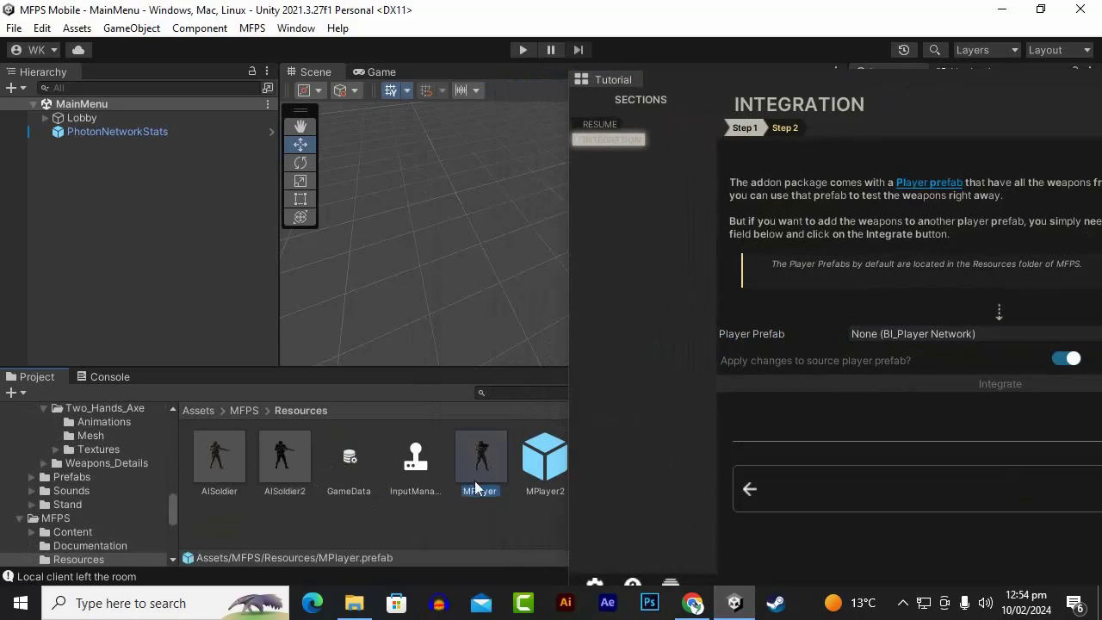
pyautogui.click(547, 468)
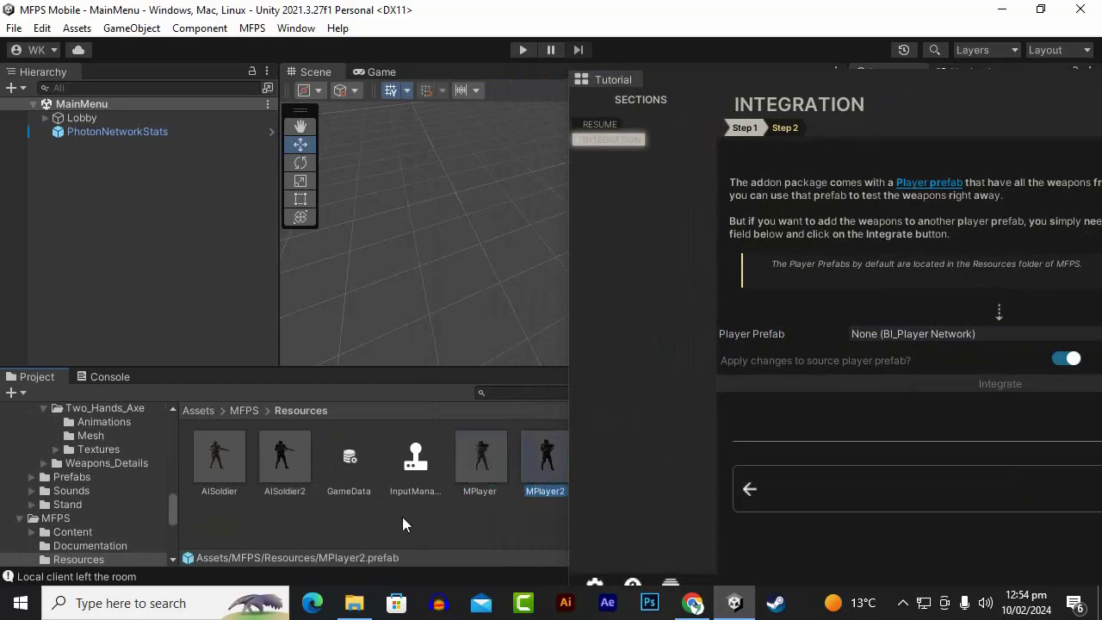
pyautogui.moveTo(491, 461)
pyautogui.mouseDown()
pyautogui.moveTo(545, 465)
pyautogui.moveTo(905, 337)
pyautogui.mouseUp()
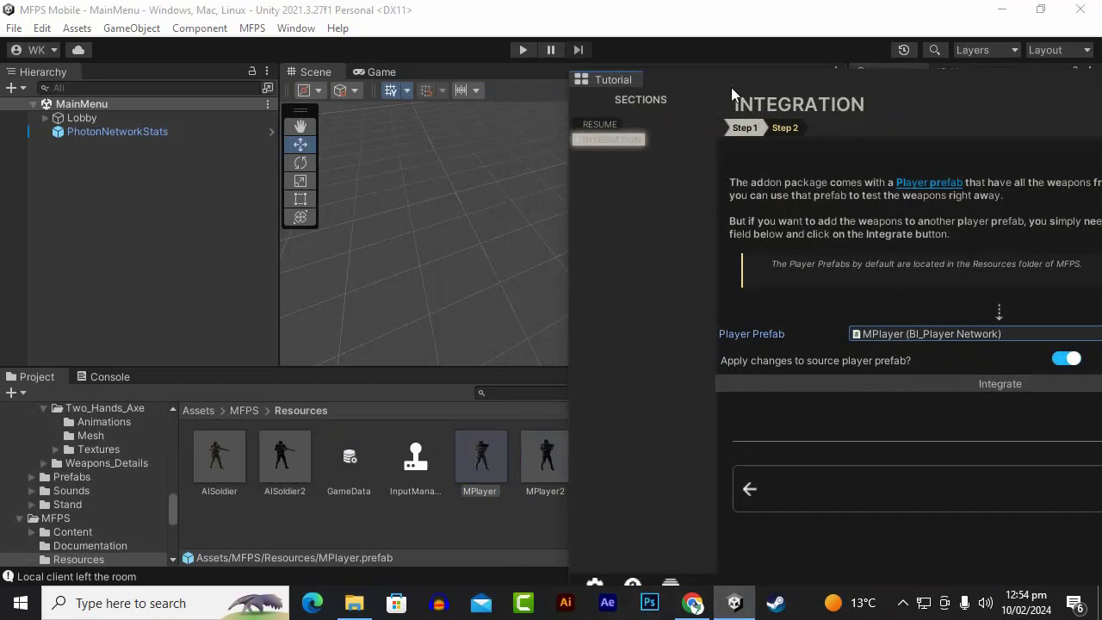
pyautogui.moveTo(675, 82); pyautogui.dragTo(406, 81)
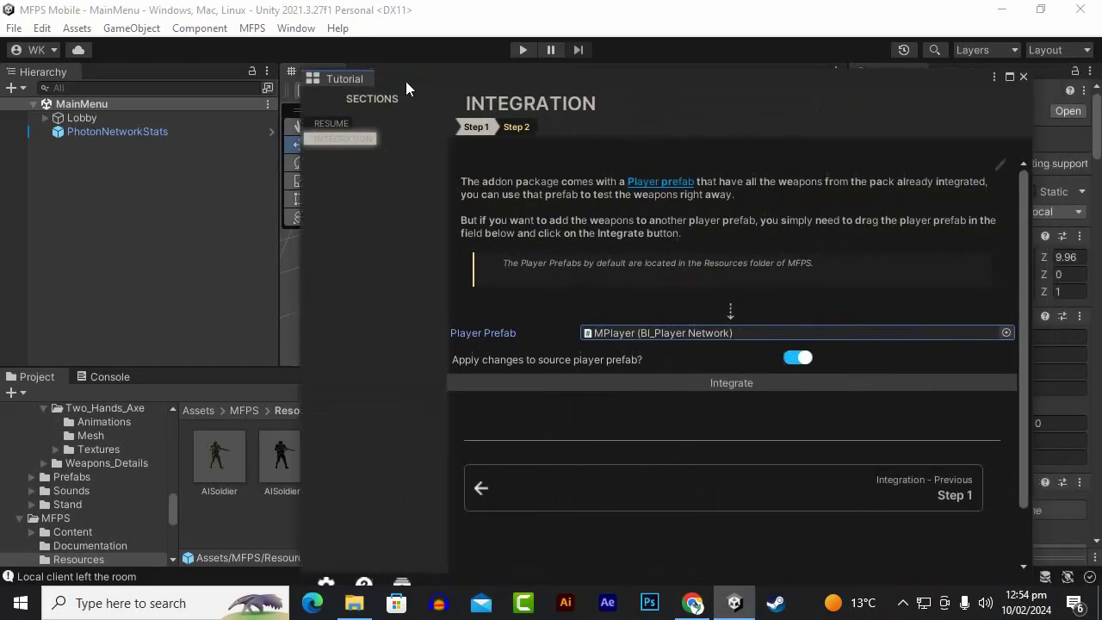
# Run Integrate for MPlayer, then scroll down to the 'You all set!' completion notes
pyautogui.click(718, 393)
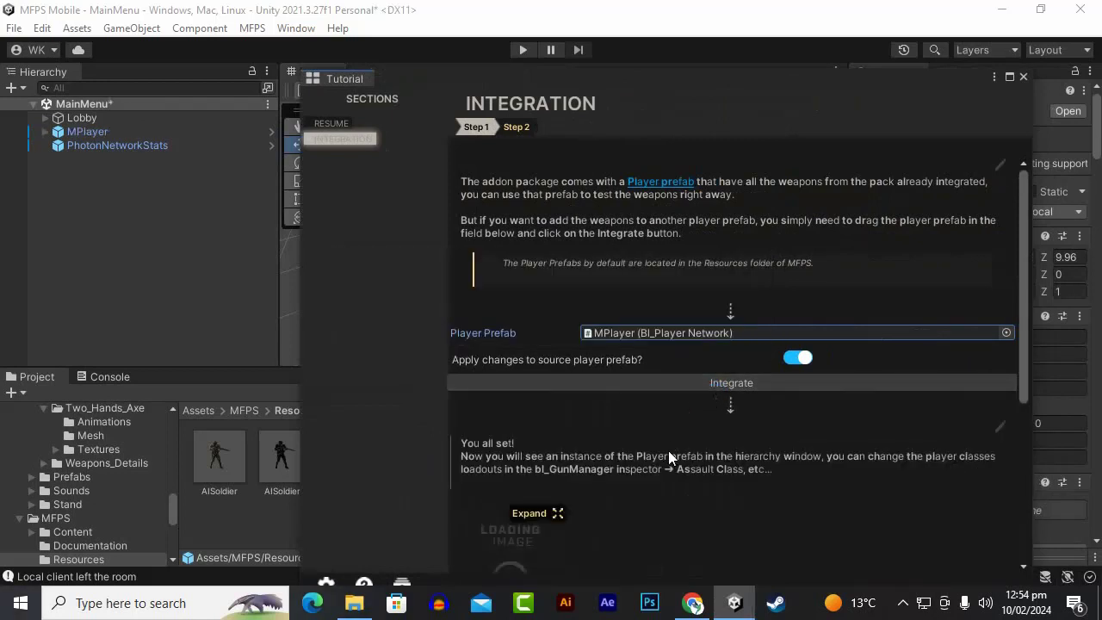
pyautogui.scroll(-3, 665, 470)
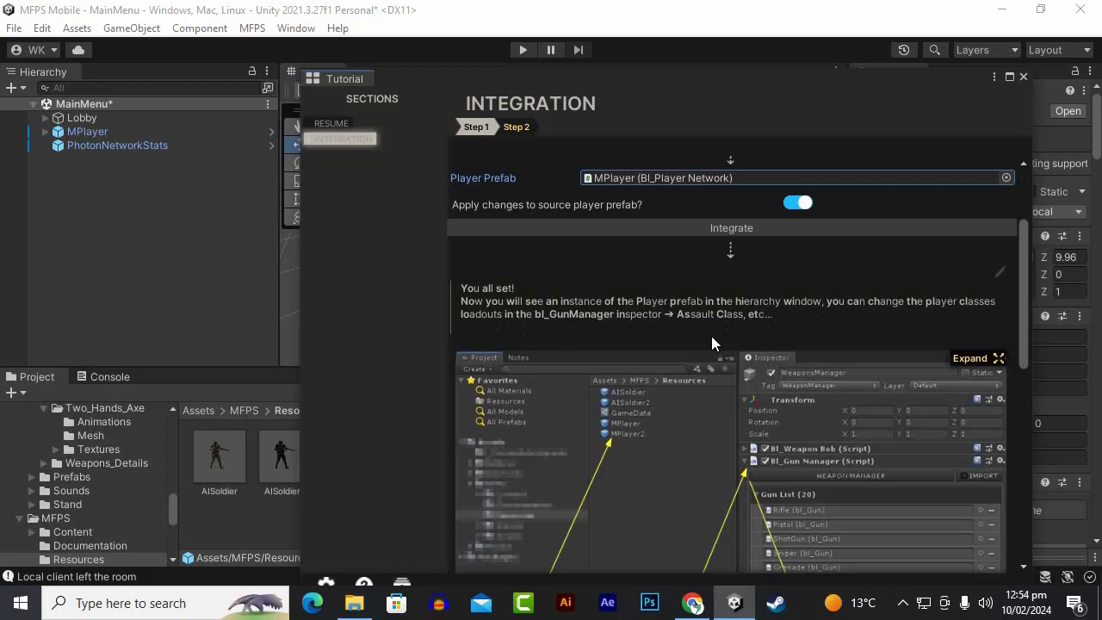
# Select the new MPlayer instance in the MainMenu scene and scroll down through its components
pyautogui.click(115, 131)
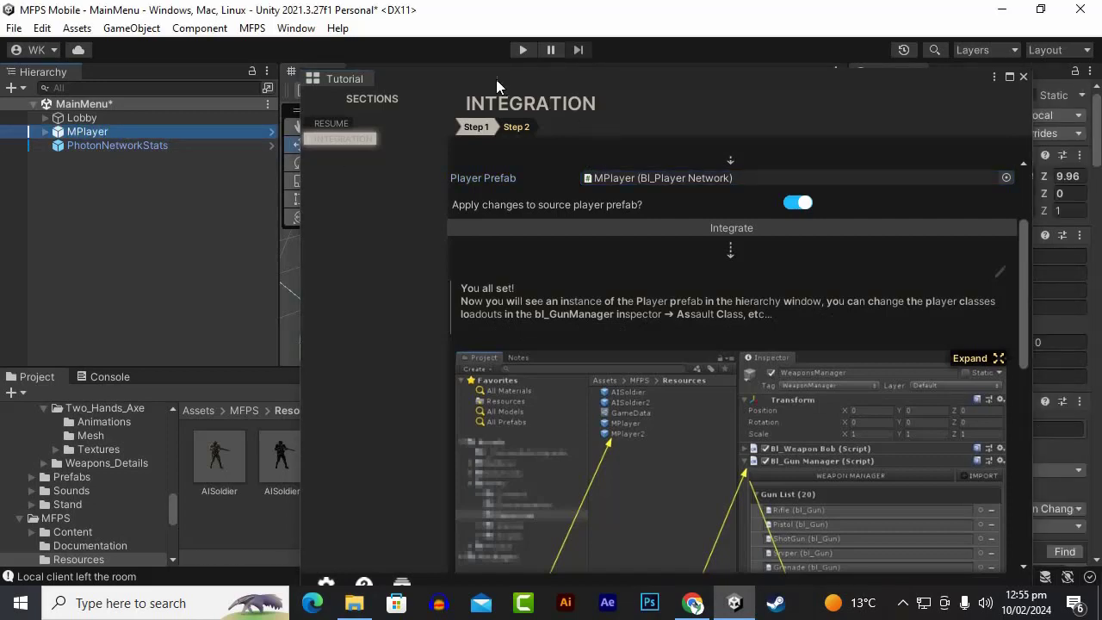
pyautogui.moveTo(496, 79); pyautogui.dragTo(222, 175)
pyautogui.scroll(-3, 1091, 412)
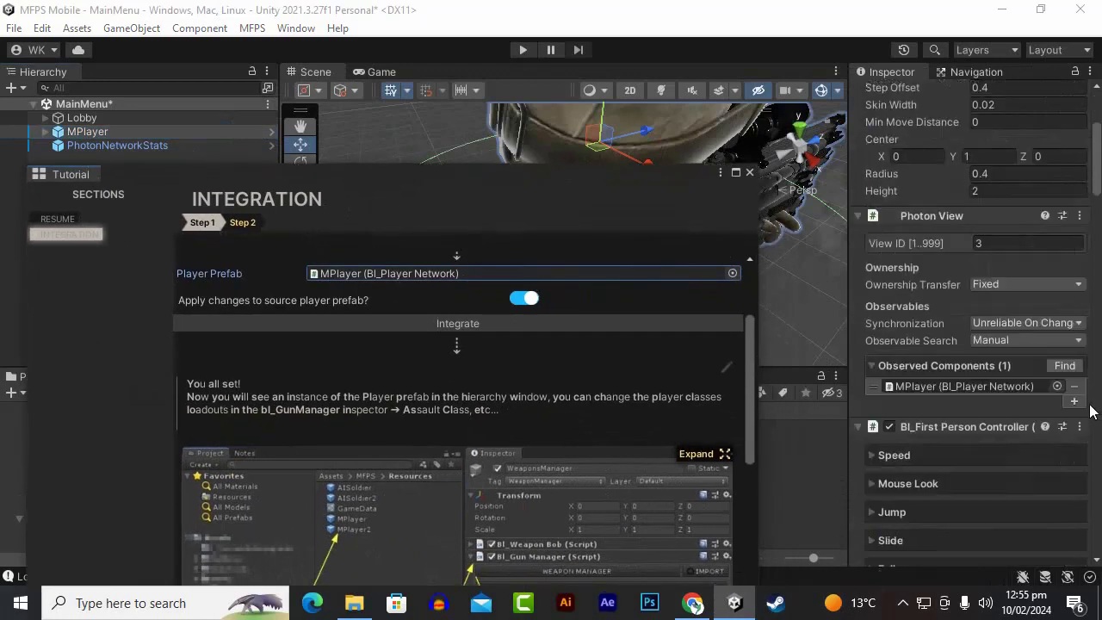
pyautogui.scroll(-3, 1090, 409)
pyautogui.scroll(-3, 1047, 380)
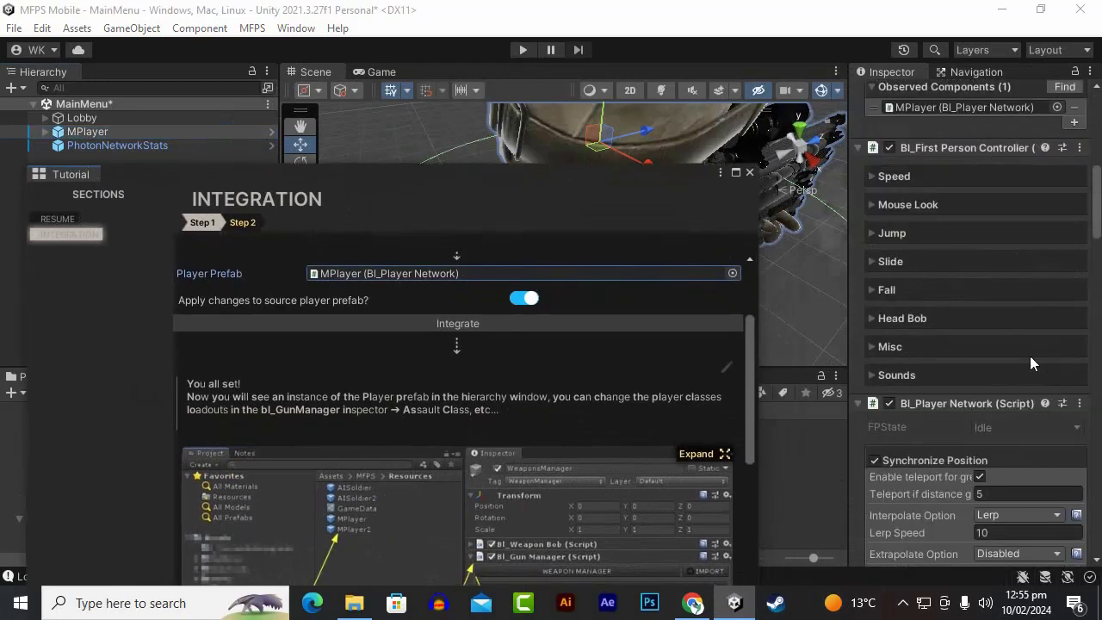
pyautogui.scroll(-3, 1007, 302)
pyautogui.scroll(-3, 947, 240)
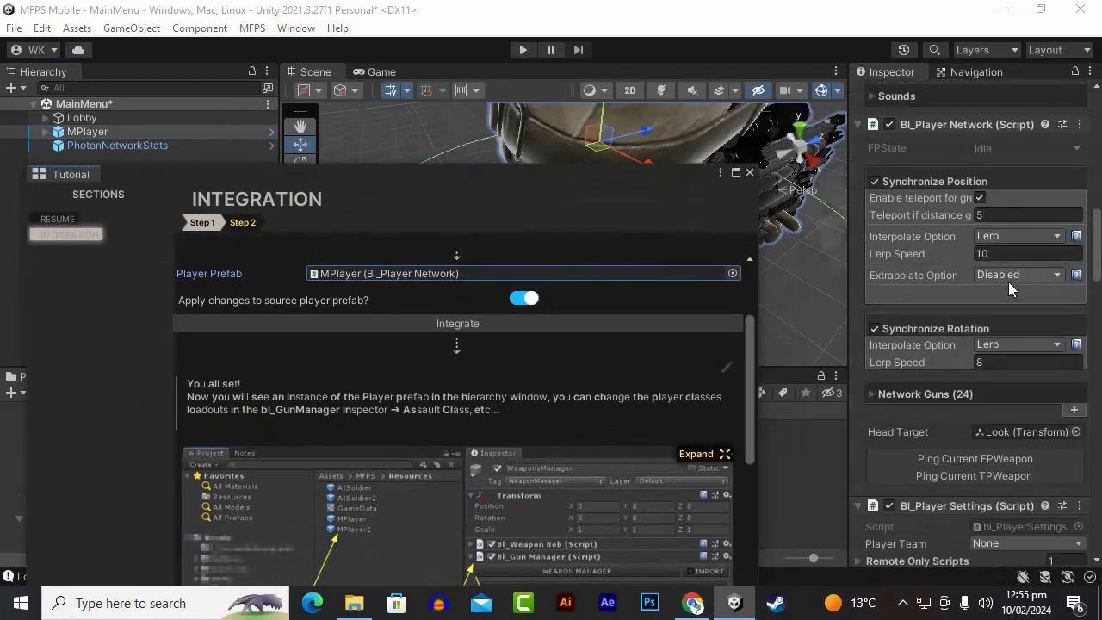
pyautogui.scroll(-3, 1010, 286)
pyautogui.scroll(-3, 1011, 289)
pyautogui.scroll(-3, 1011, 288)
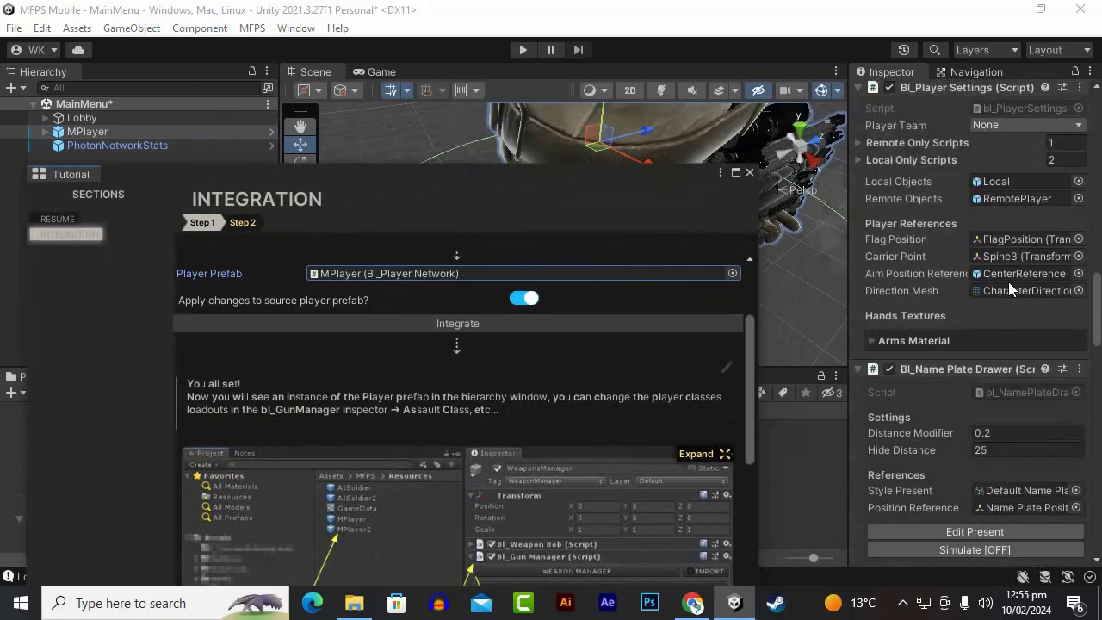
pyautogui.scroll(-3, 1011, 288)
pyautogui.scroll(-4, 1009, 290)
pyautogui.scroll(-1, 1010, 289)
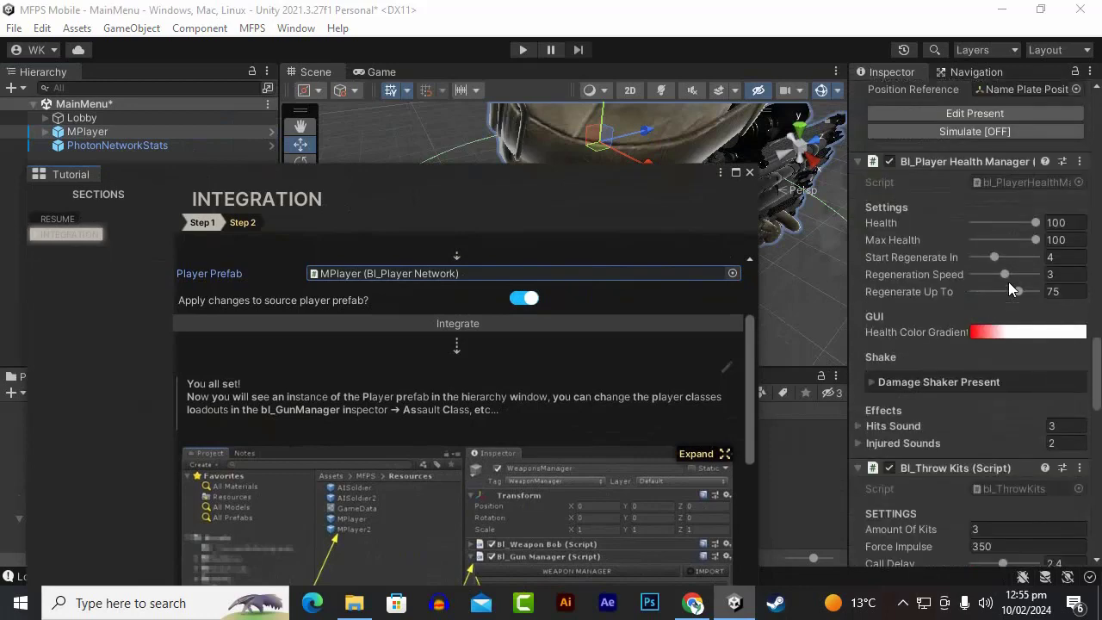
pyautogui.scroll(-1, 1010, 289)
pyautogui.scroll(-3, 1008, 287)
pyautogui.scroll(-3, 1008, 287)
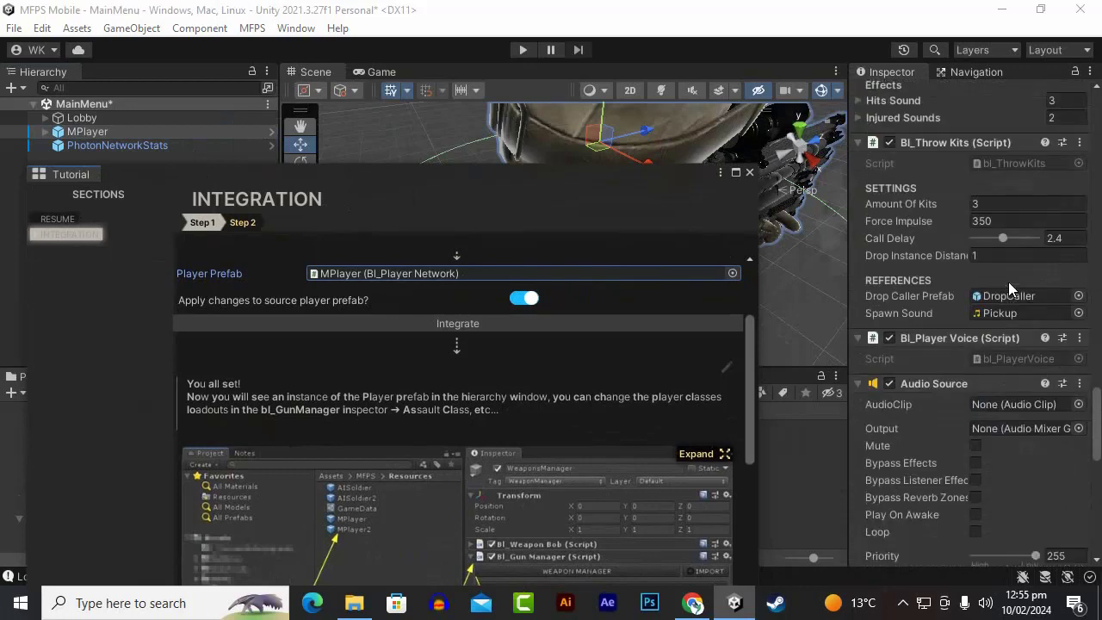
pyautogui.scroll(-4, 1009, 286)
pyautogui.scroll(-2, 1008, 282)
pyautogui.scroll(-5, 1009, 281)
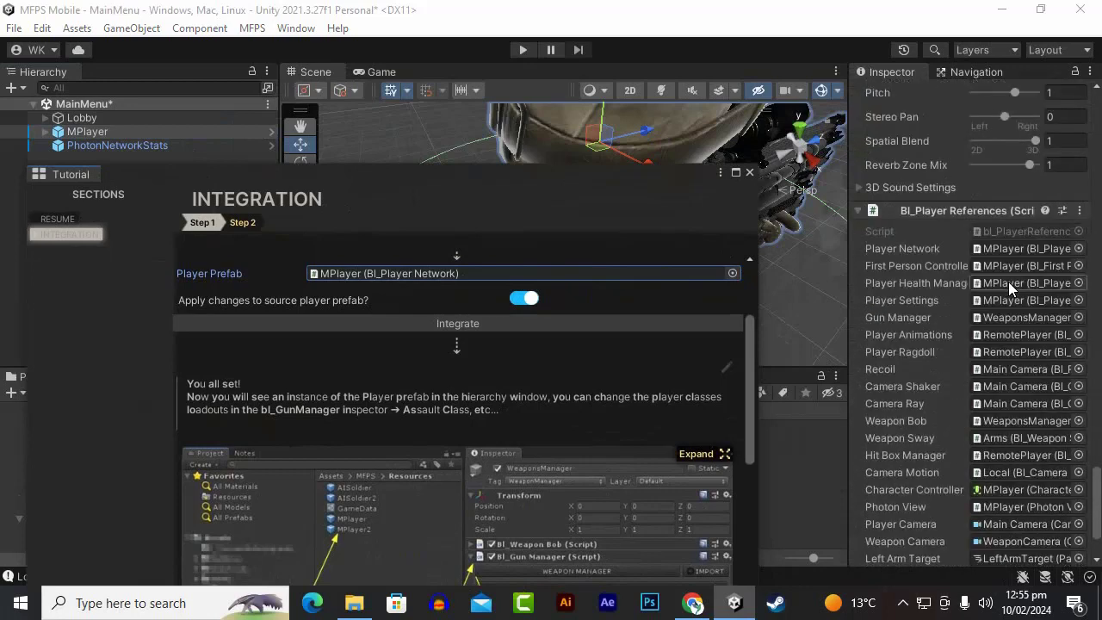
pyautogui.scroll(-3, 1005, 283)
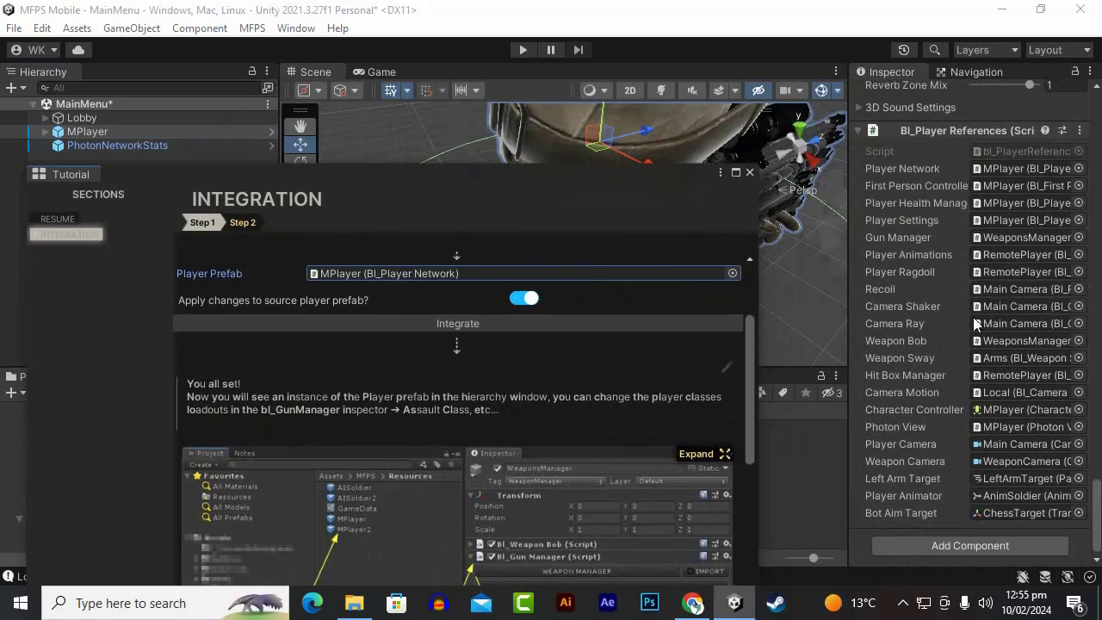
# Scroll back up to MPlayer's Photon View, which observes its Bl_Player Network component
pyautogui.scroll(2, 932, 372)
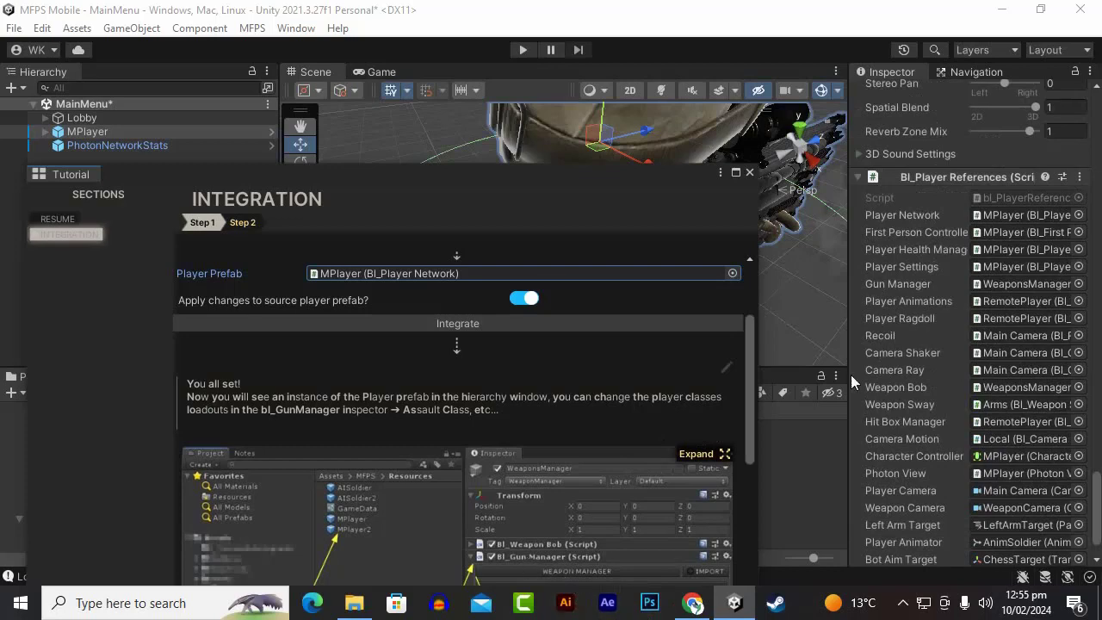
pyautogui.scroll(-2, 924, 355)
pyautogui.scroll(3, 928, 351)
pyautogui.scroll(5, 930, 350)
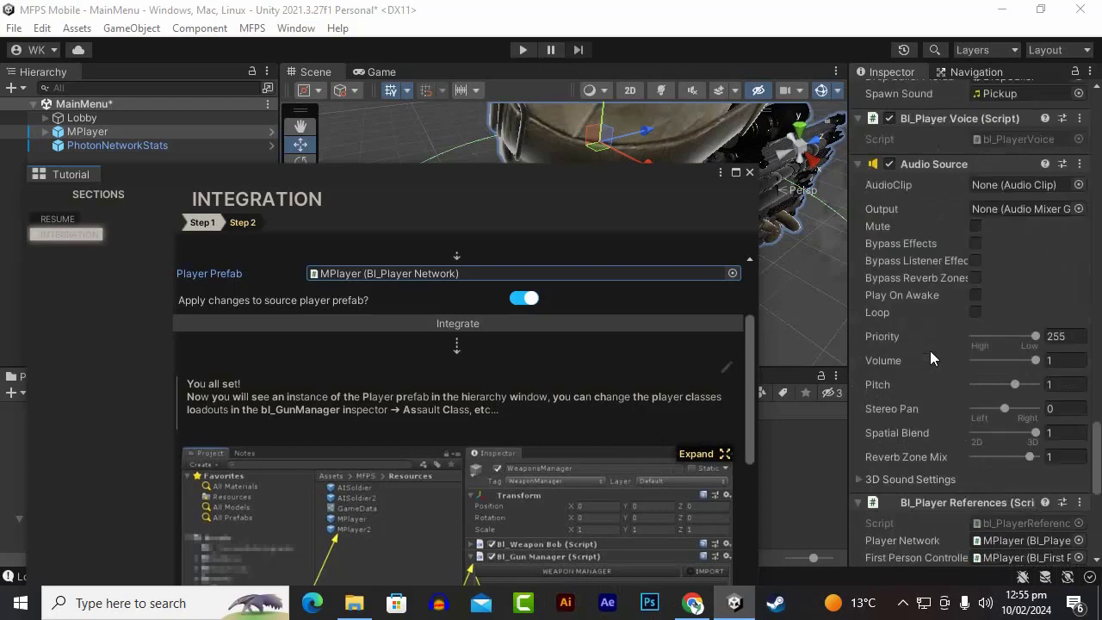
pyautogui.scroll(5, 932, 350)
pyautogui.scroll(2, 898, 383)
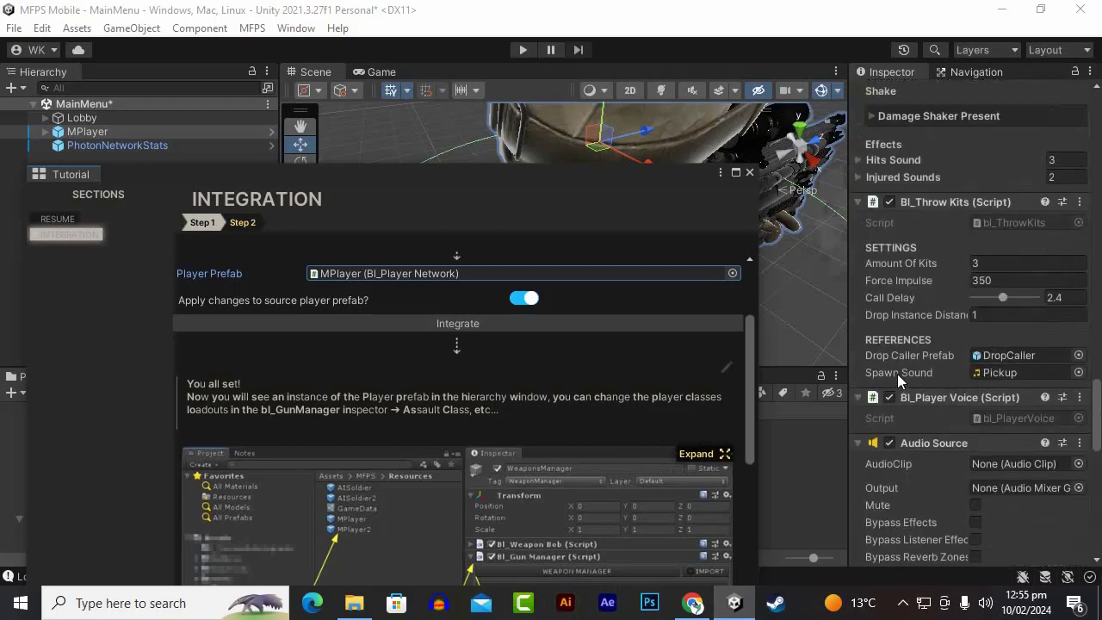
pyautogui.scroll(2, 906, 372)
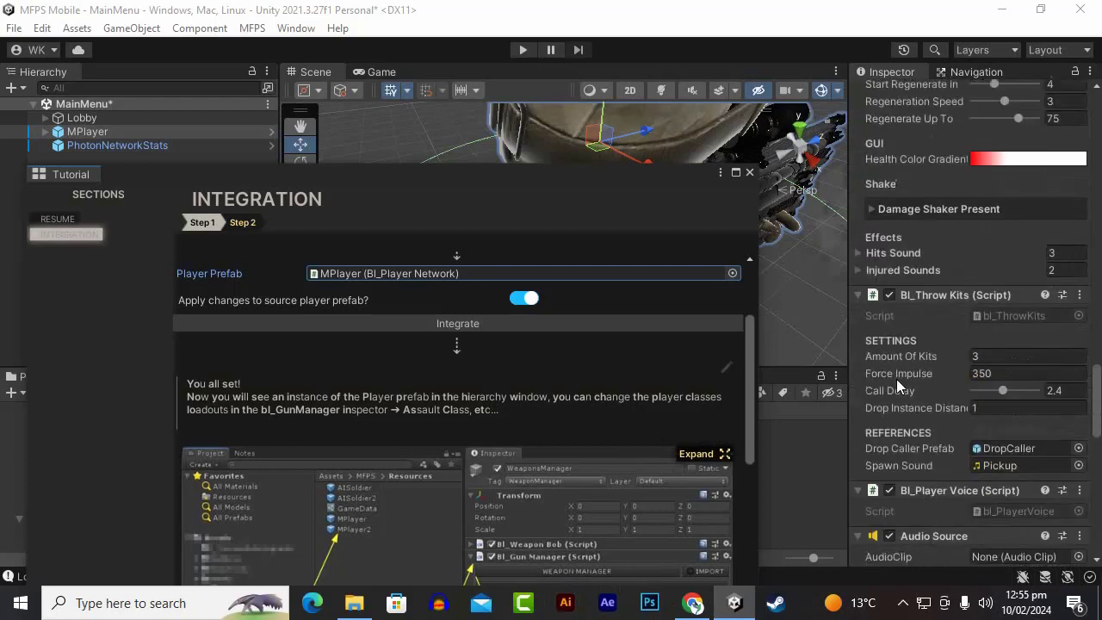
pyautogui.scroll(3, 897, 379)
pyautogui.scroll(1, 898, 376)
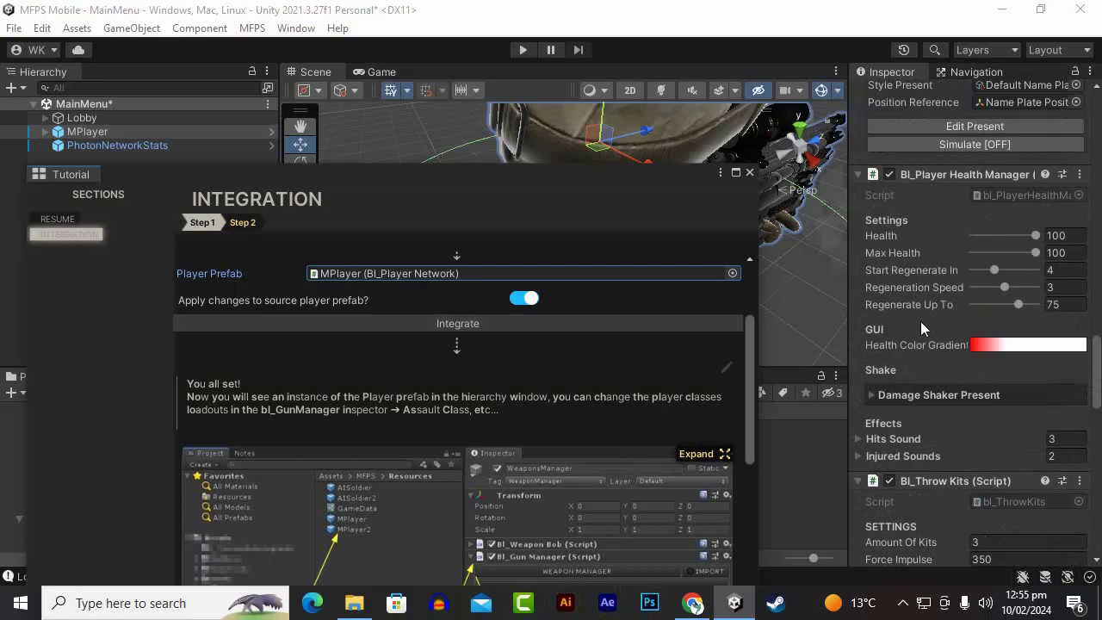
pyautogui.scroll(3, 929, 326)
pyautogui.scroll(4, 929, 325)
pyautogui.scroll(3, 930, 326)
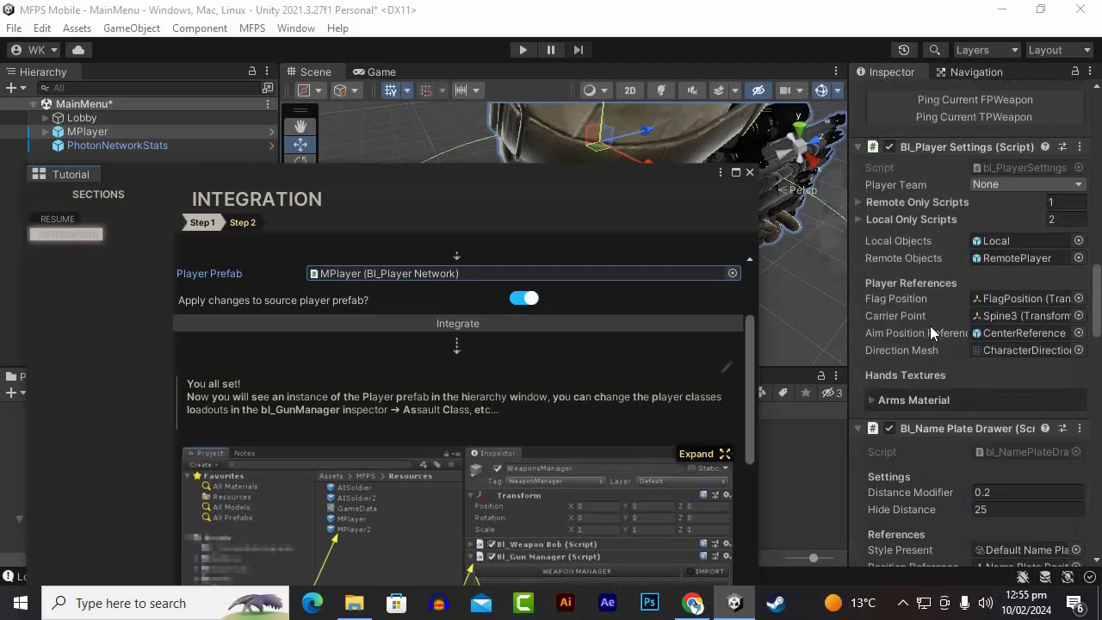
pyautogui.scroll(3, 930, 326)
pyautogui.scroll(1, 931, 325)
pyautogui.scroll(1, 931, 332)
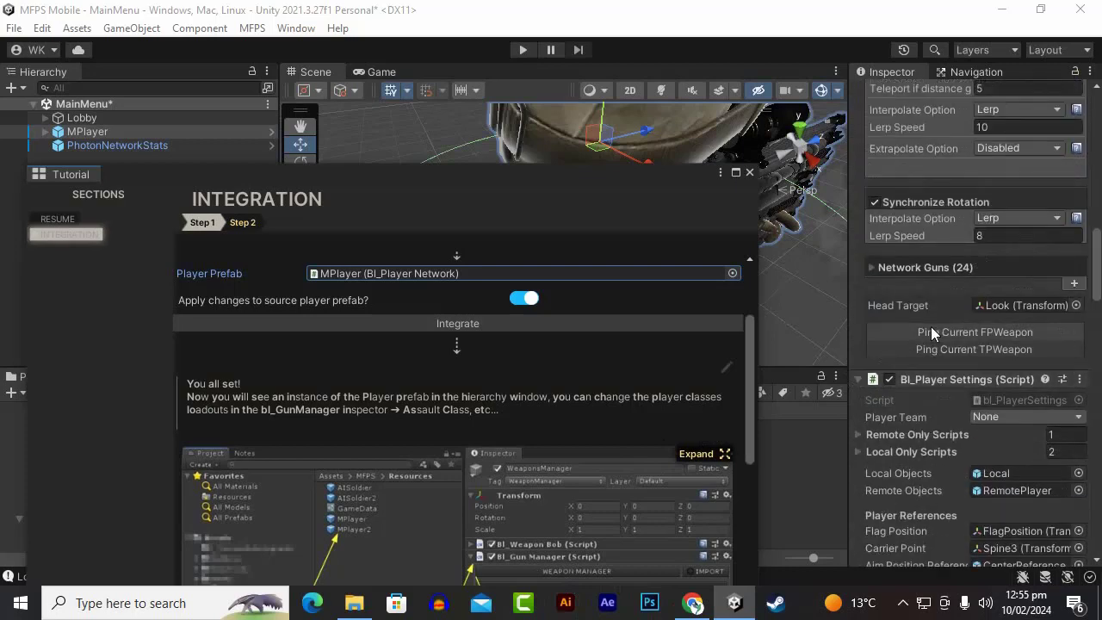
pyautogui.scroll(3, 931, 327)
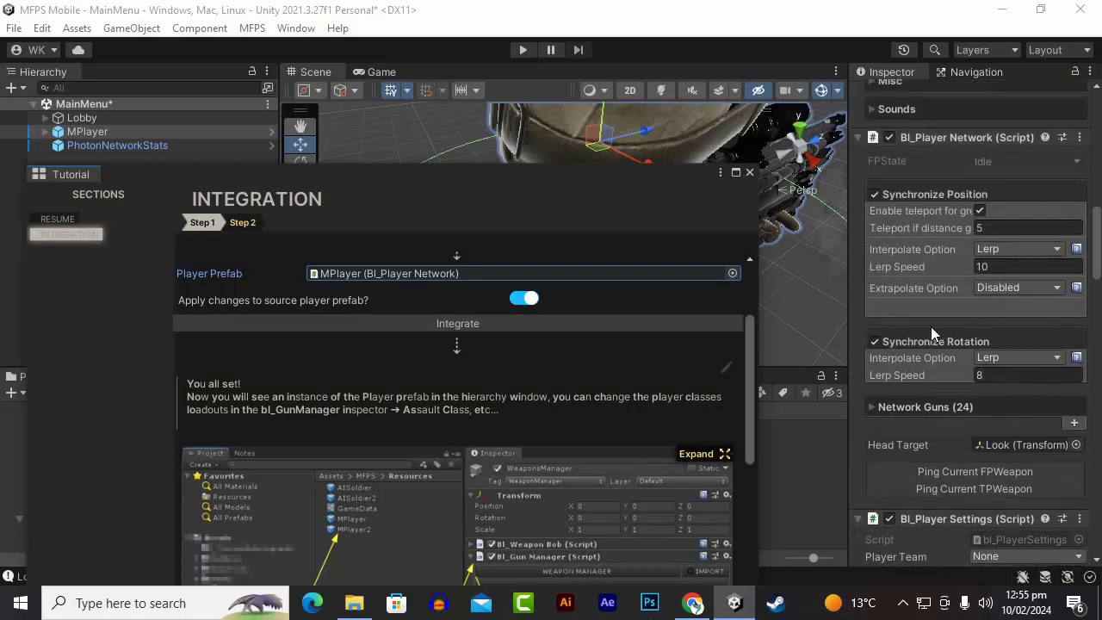
pyautogui.scroll(1, 930, 327)
pyautogui.scroll(3, 931, 326)
pyautogui.scroll(1, 930, 327)
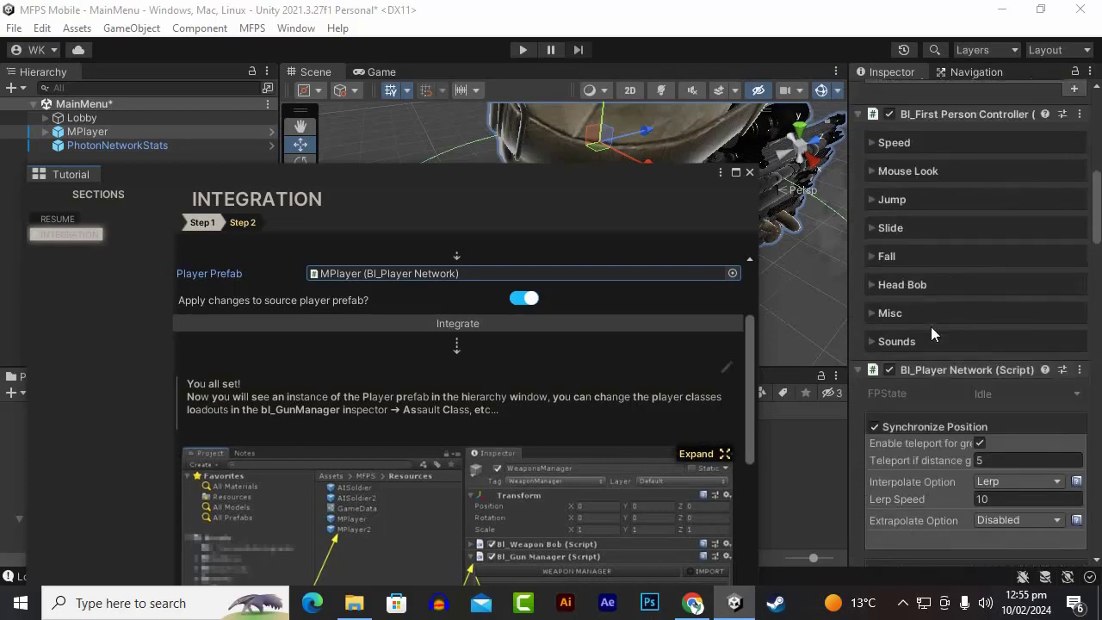
pyautogui.scroll(4, 931, 326)
pyautogui.scroll(3, 943, 329)
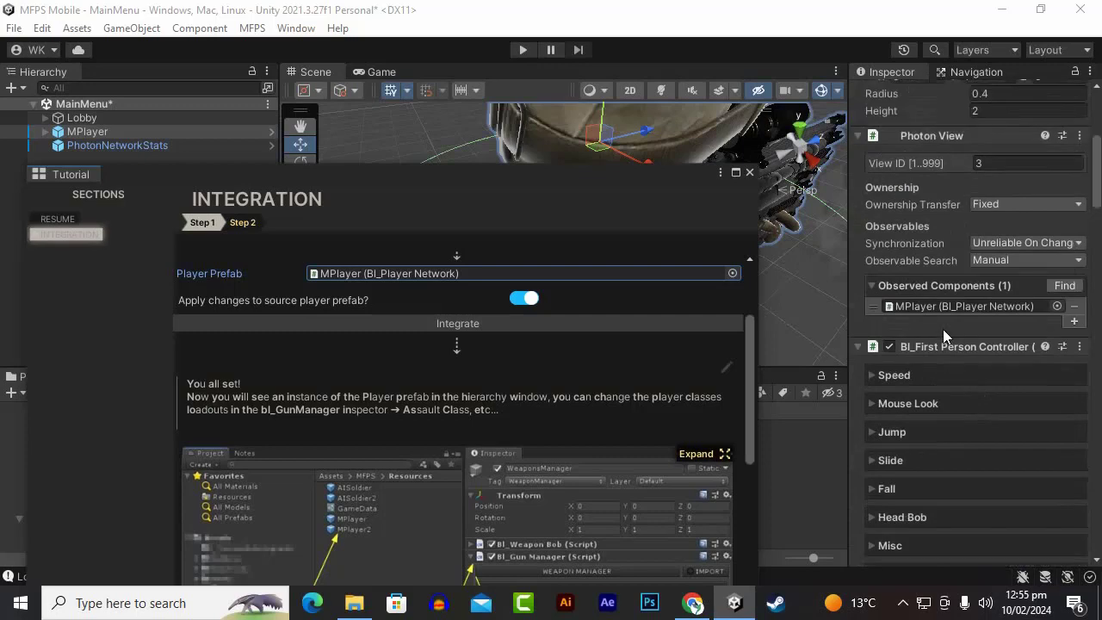
pyautogui.scroll(1, 943, 329)
pyautogui.scroll(3, 943, 329)
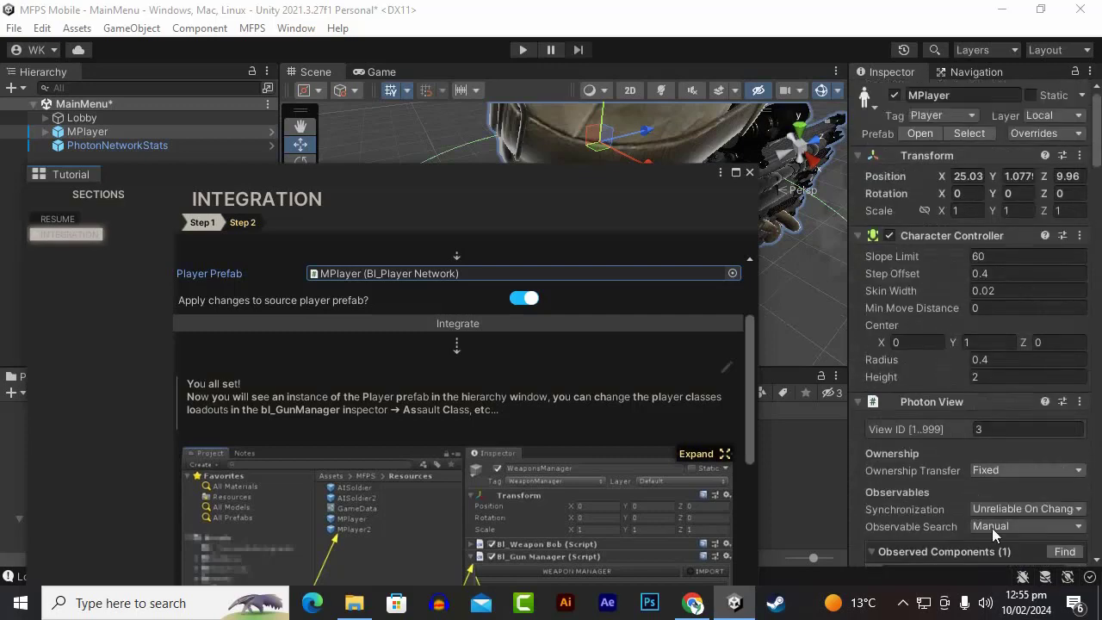
pyautogui.click(902, 603)
pyautogui.click(938, 499)
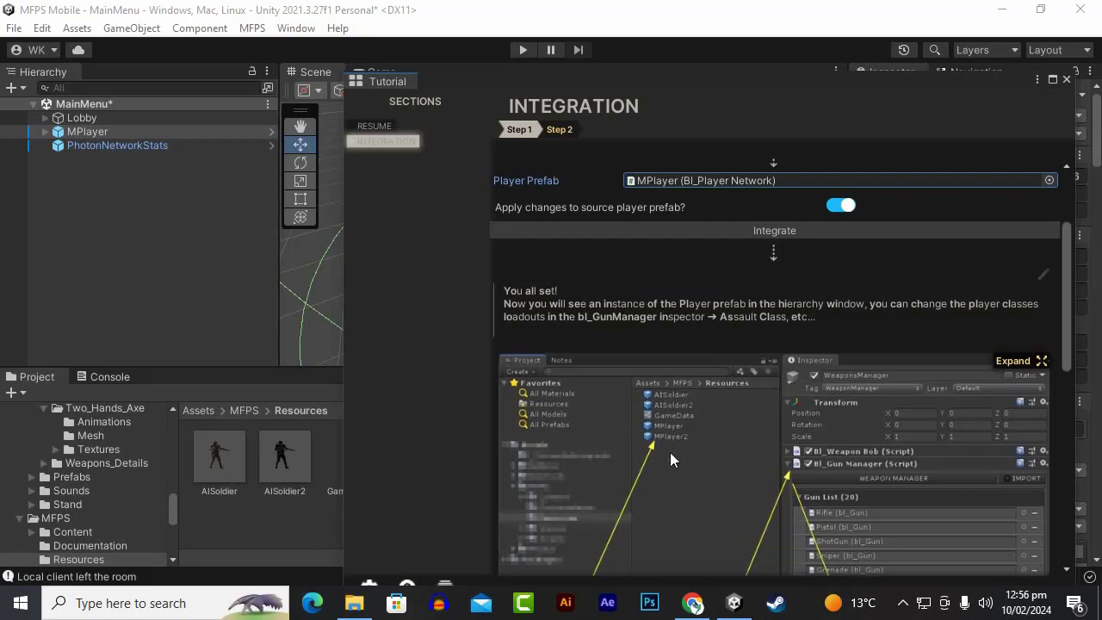
# Inspect the MPlayerAdventure, MPlayer2 and MPlayer prefabs in turn from the Project panel
pyautogui.click(297, 520)
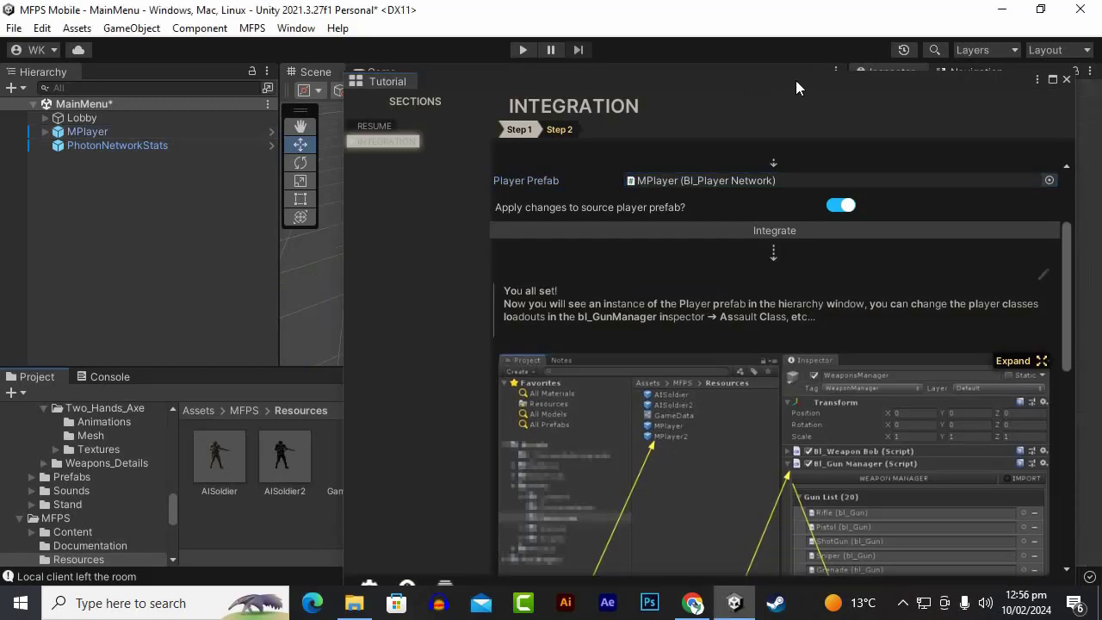
pyautogui.moveTo(796, 86)
pyautogui.mouseDown()
pyautogui.moveTo(897, 502)
pyautogui.moveTo(156, 81)
pyautogui.mouseUp()
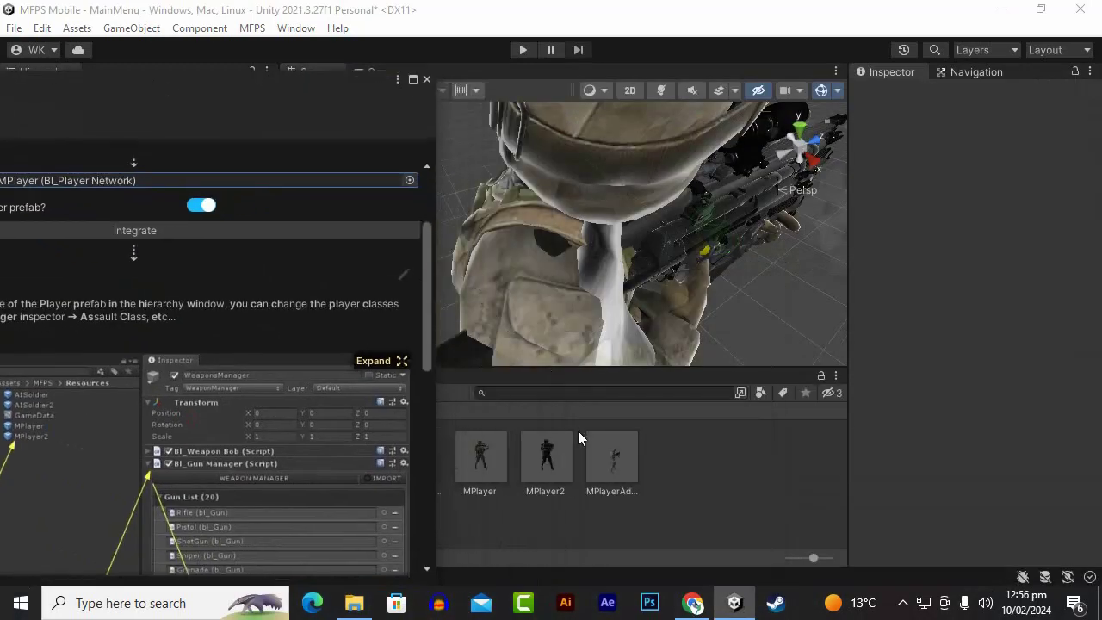
pyautogui.click(608, 459)
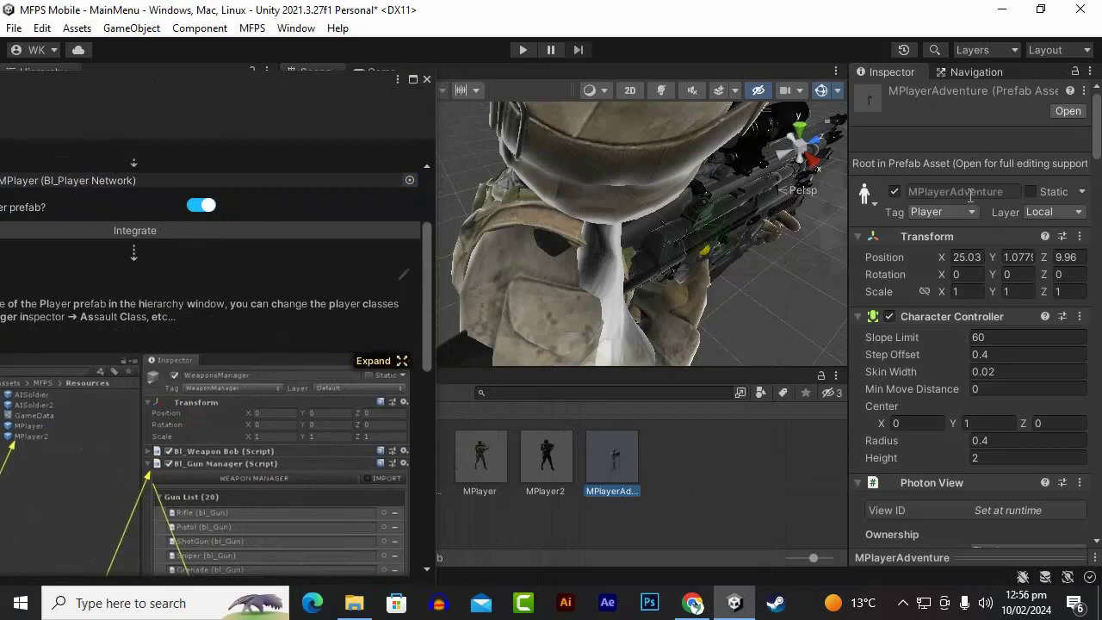
pyautogui.click(545, 452)
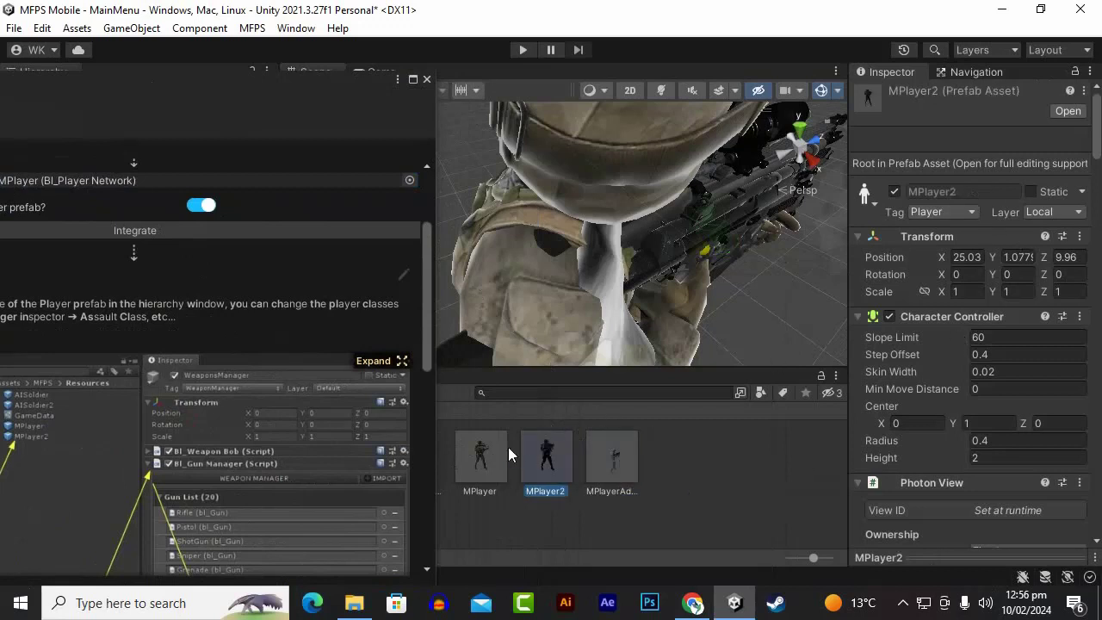
pyautogui.click(485, 454)
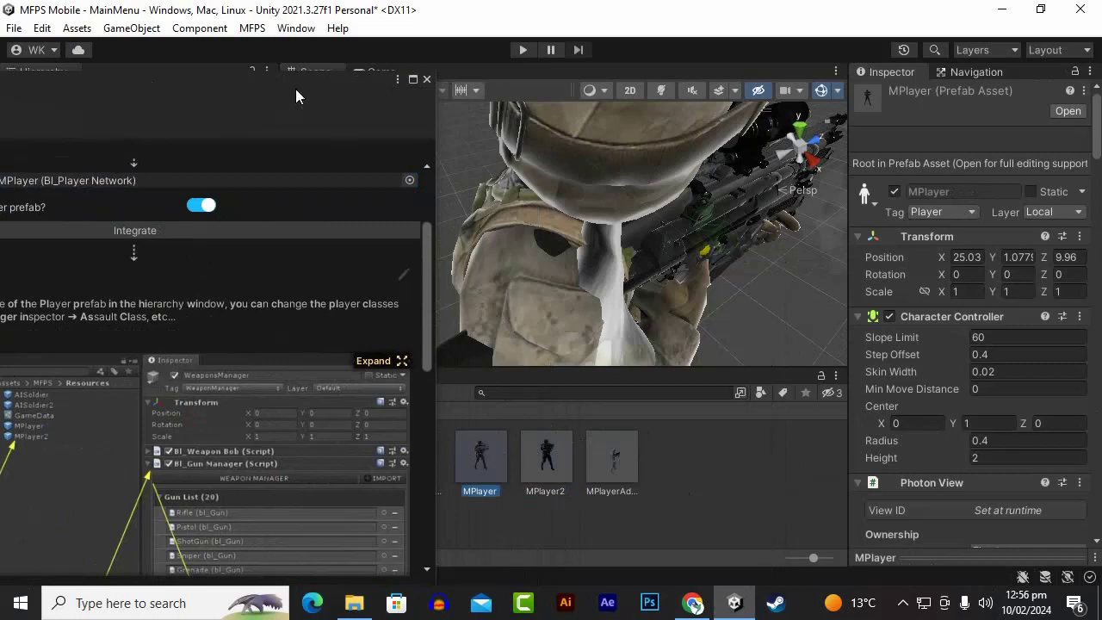
pyautogui.moveTo(295, 89)
pyautogui.mouseDown()
pyautogui.moveTo(1006, 201)
pyautogui.moveTo(167, 93)
pyautogui.mouseUp()
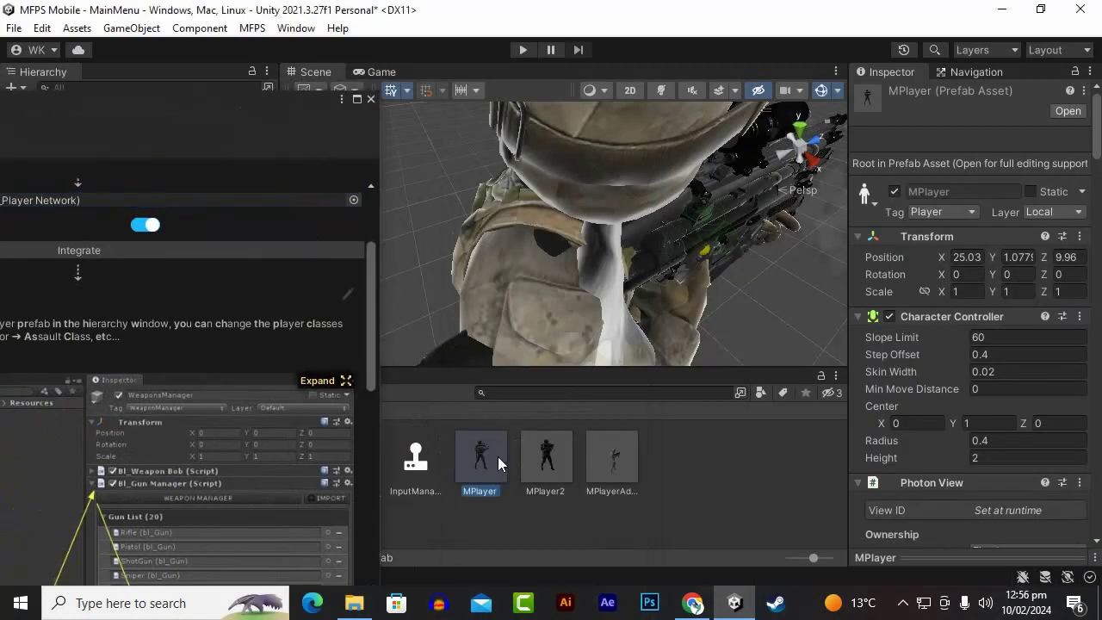
# Scroll through MPlayer's Inspector components, which now list 24 network guns
pyautogui.scroll(-4, 920, 392)
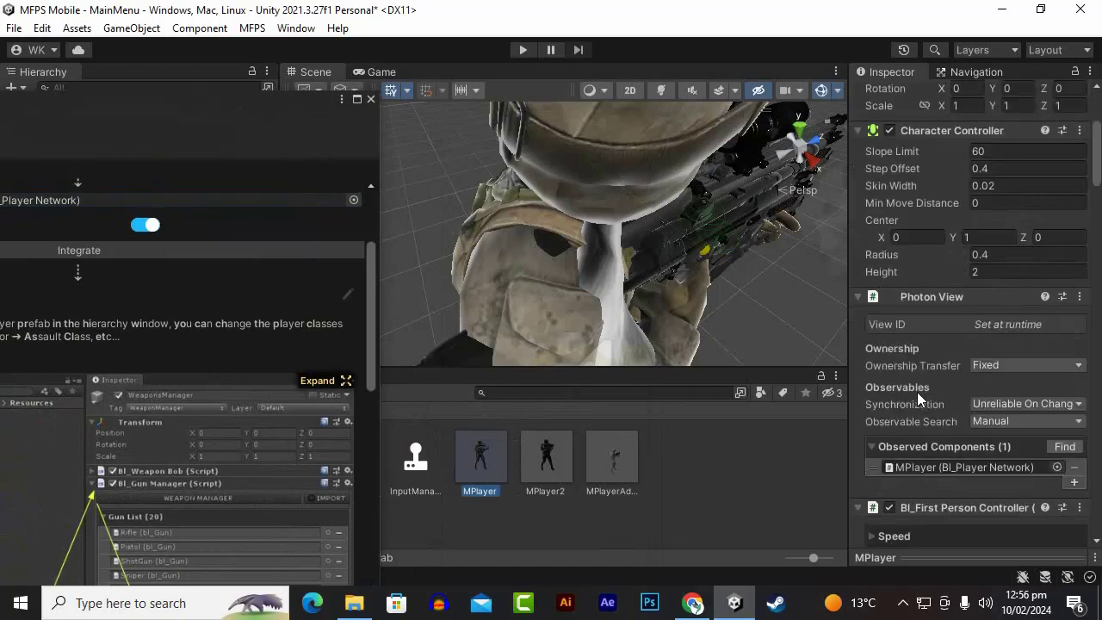
pyautogui.scroll(-1, 918, 392)
pyautogui.scroll(-2, 917, 392)
pyautogui.scroll(-5, 917, 392)
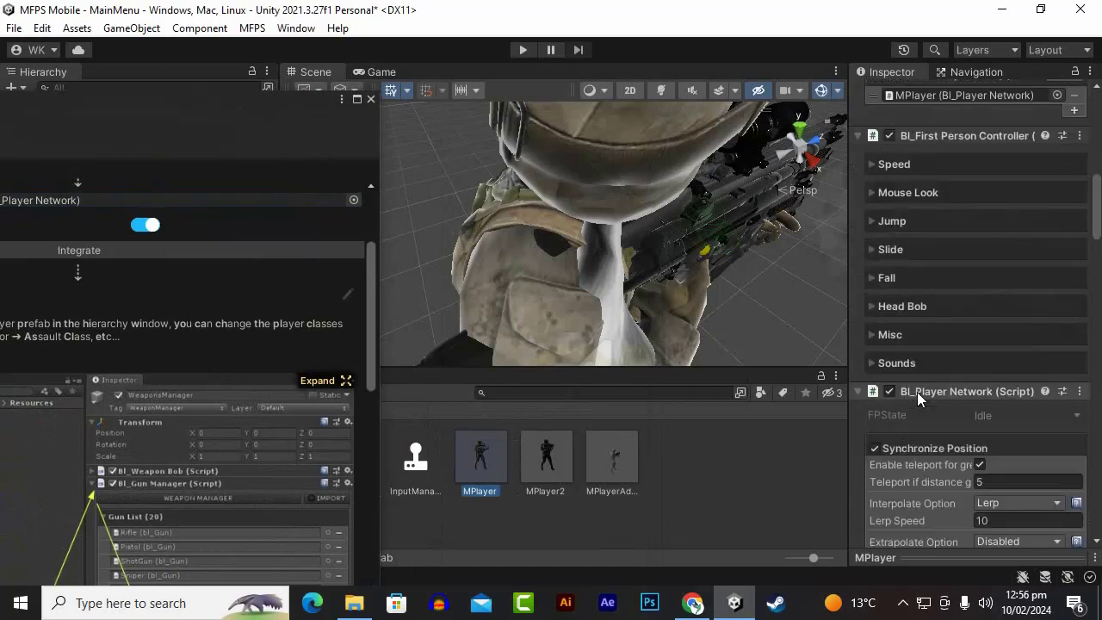
pyautogui.scroll(-1, 917, 392)
pyautogui.scroll(-5, 917, 392)
pyautogui.scroll(-1, 917, 392)
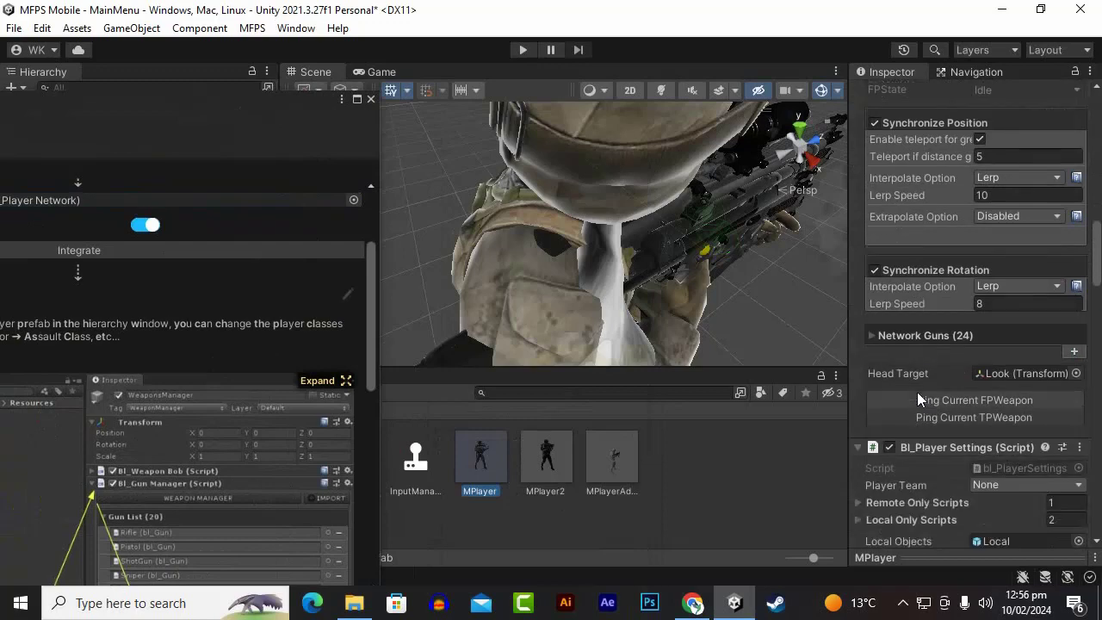
pyautogui.scroll(-3, 917, 391)
pyautogui.scroll(-4, 917, 392)
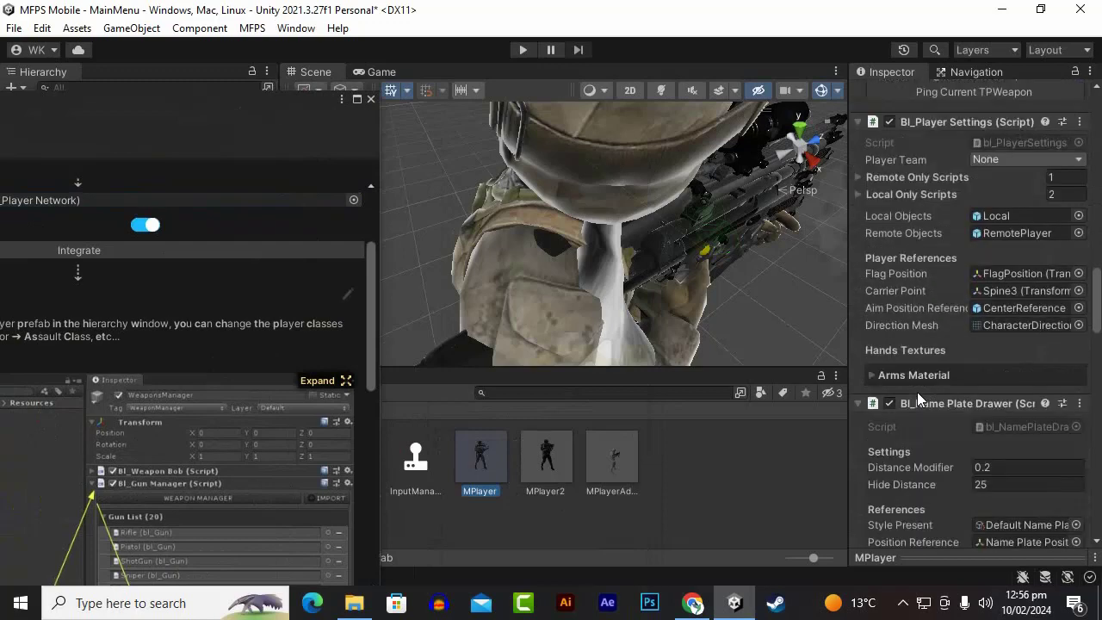
pyautogui.scroll(-3, 917, 392)
pyautogui.scroll(-4, 917, 391)
pyautogui.scroll(-2, 917, 392)
pyautogui.scroll(-7, 917, 392)
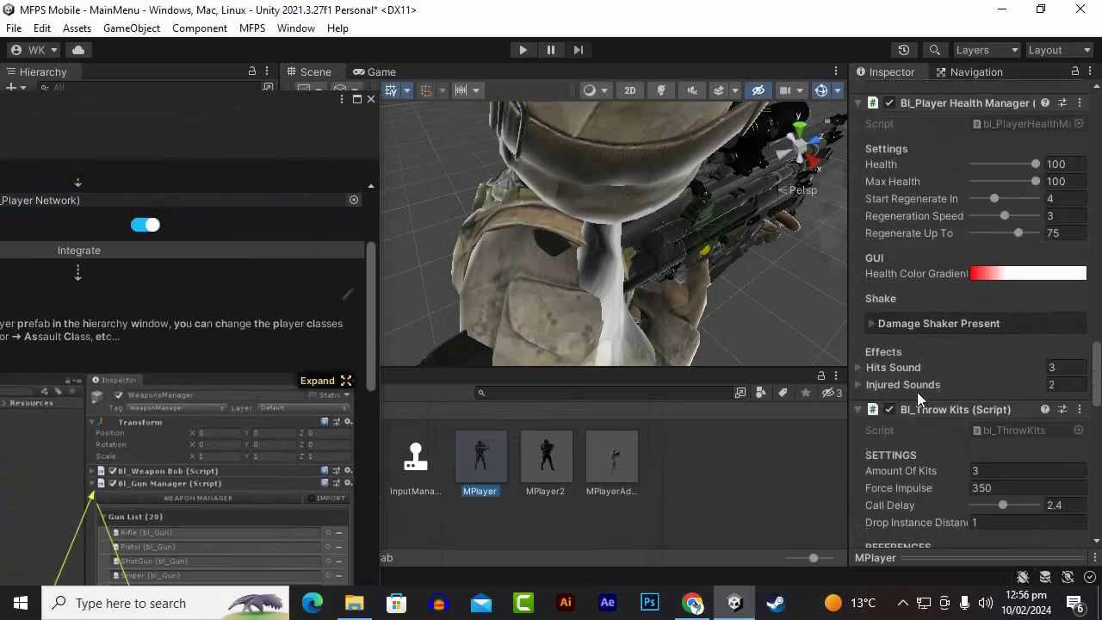
pyautogui.scroll(-4, 917, 392)
pyautogui.scroll(-4, 917, 392)
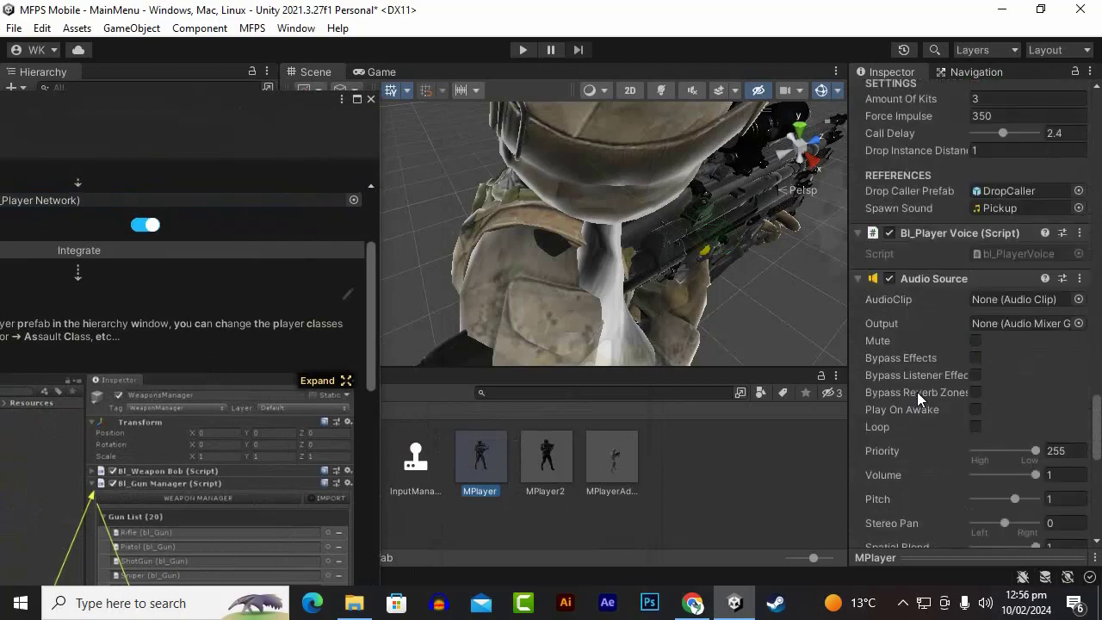
pyautogui.scroll(-4, 918, 392)
pyautogui.scroll(-4, 917, 393)
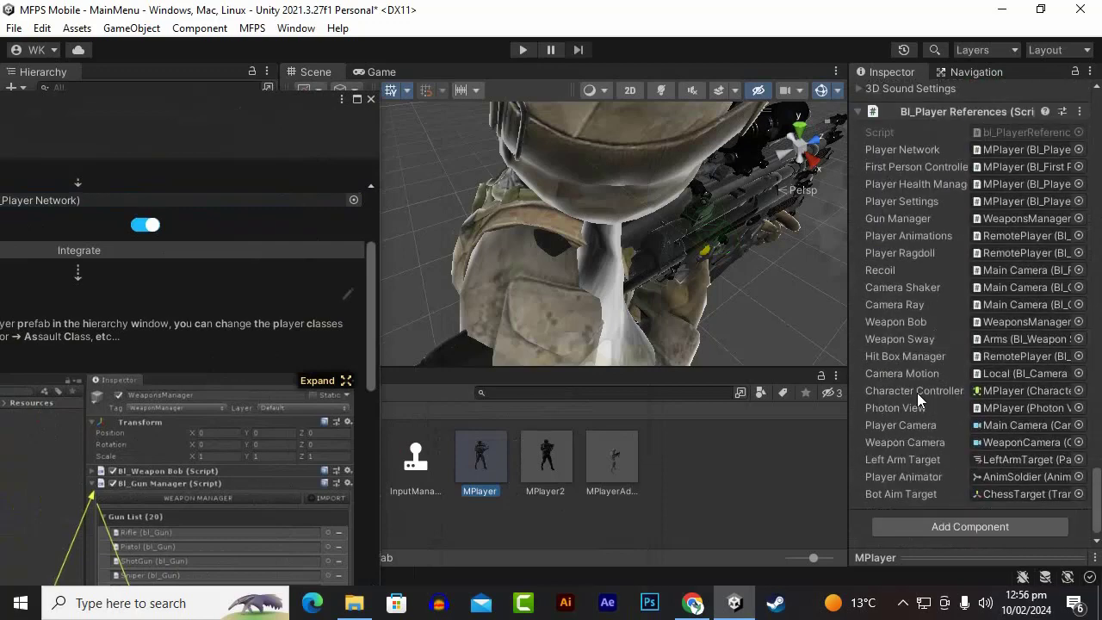
pyautogui.scroll(4, 917, 393)
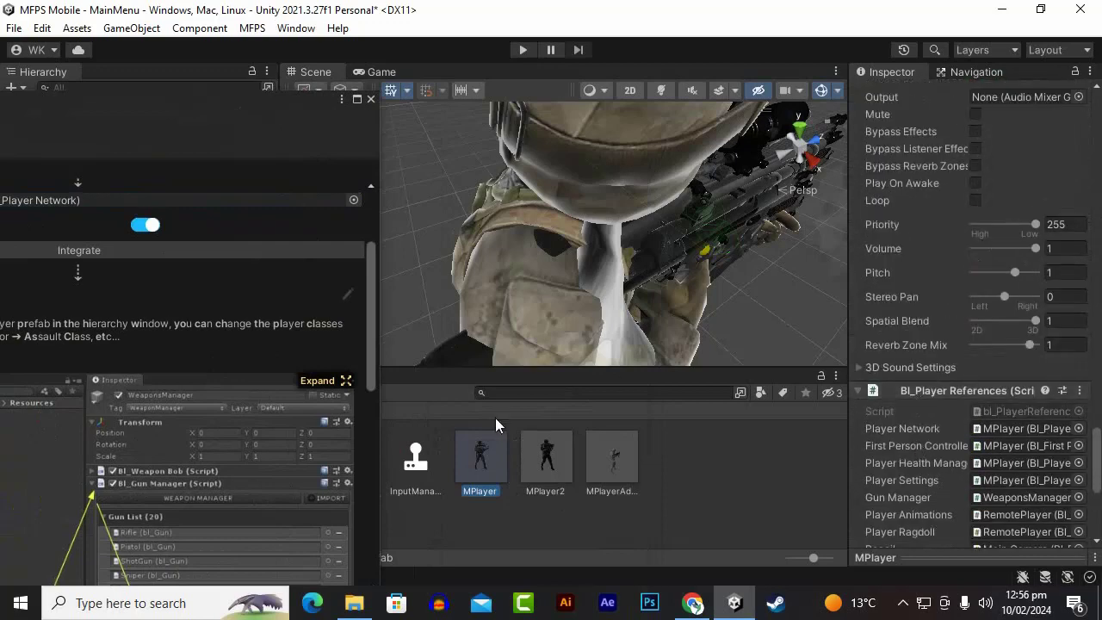
# Select MPlayer2 and scroll its components to compare its 8 network guns
pyautogui.click(547, 458)
pyautogui.scroll(-5, 1001, 394)
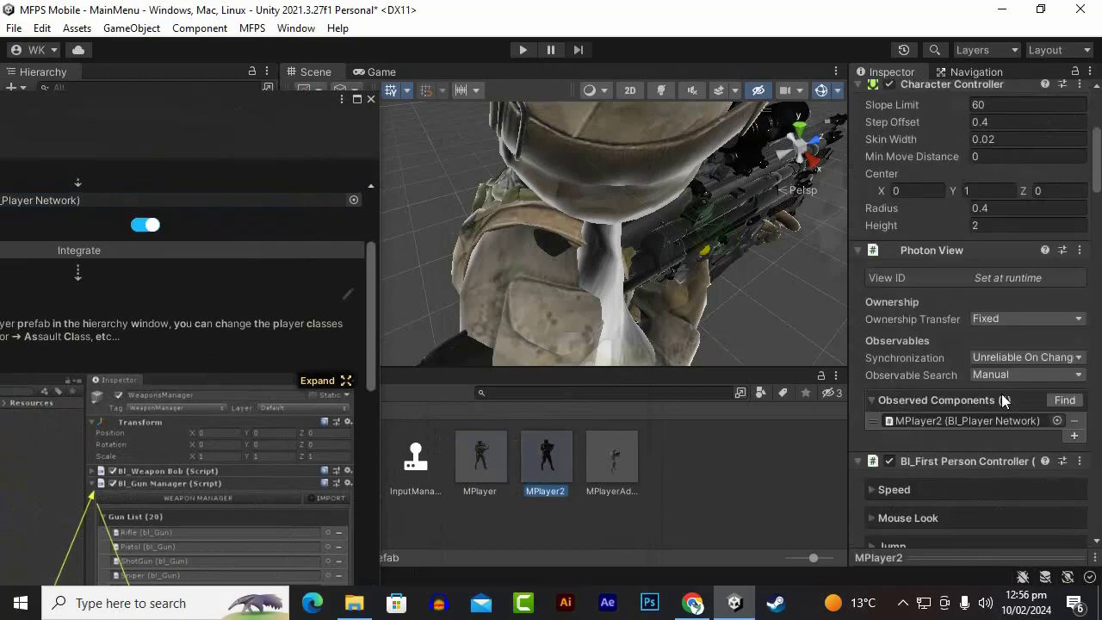
pyautogui.scroll(-4, 1001, 394)
pyautogui.scroll(-3, 1001, 394)
pyautogui.scroll(-4, 1002, 393)
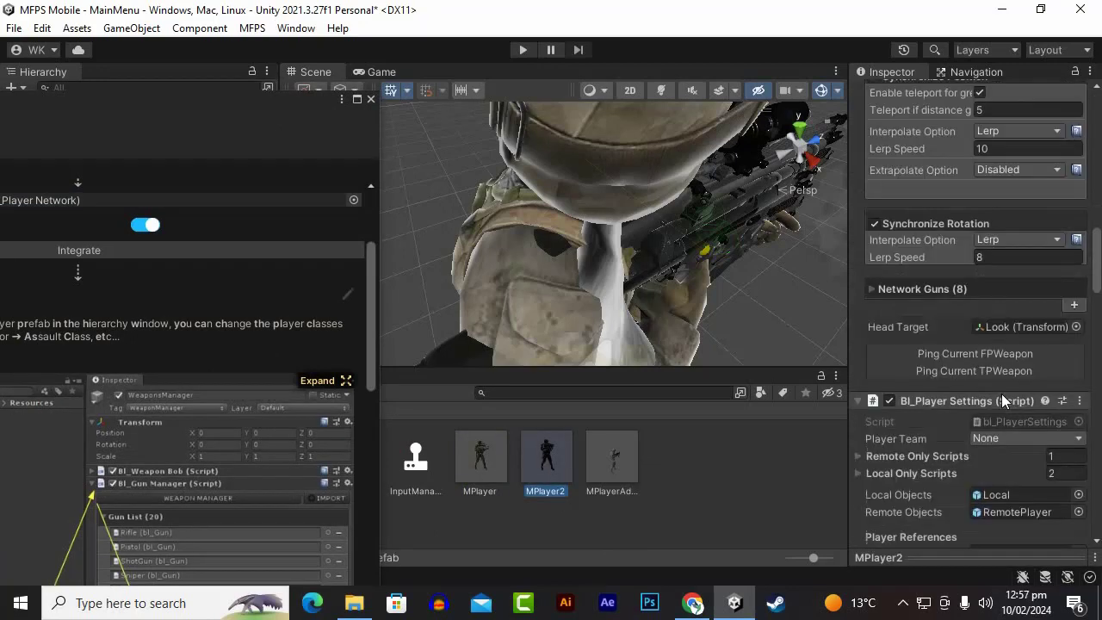
pyautogui.scroll(-1, 1002, 393)
pyautogui.scroll(-1, 1002, 393)
pyautogui.scroll(-3, 1001, 394)
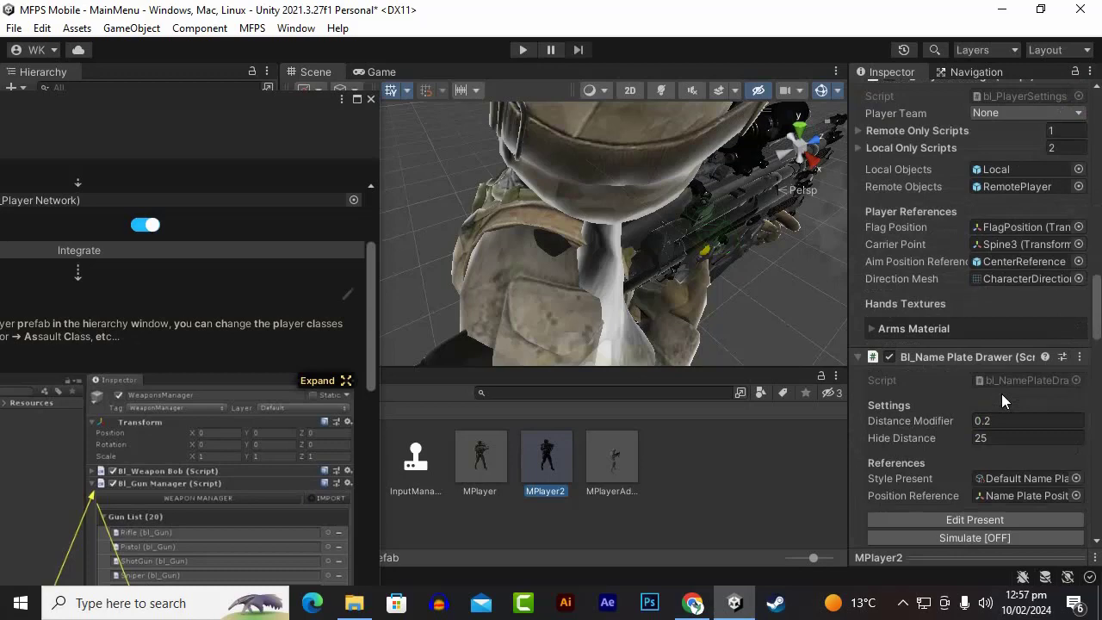
pyautogui.scroll(-5, 1002, 393)
pyautogui.scroll(-1, 1002, 394)
pyautogui.scroll(-6, 1002, 394)
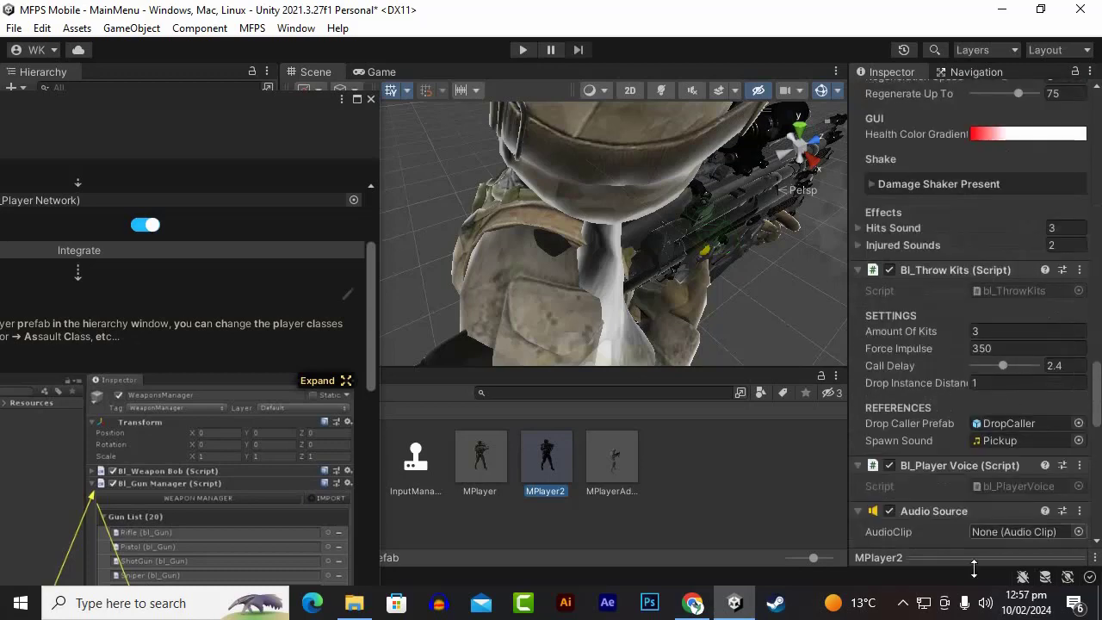
pyautogui.click(907, 612)
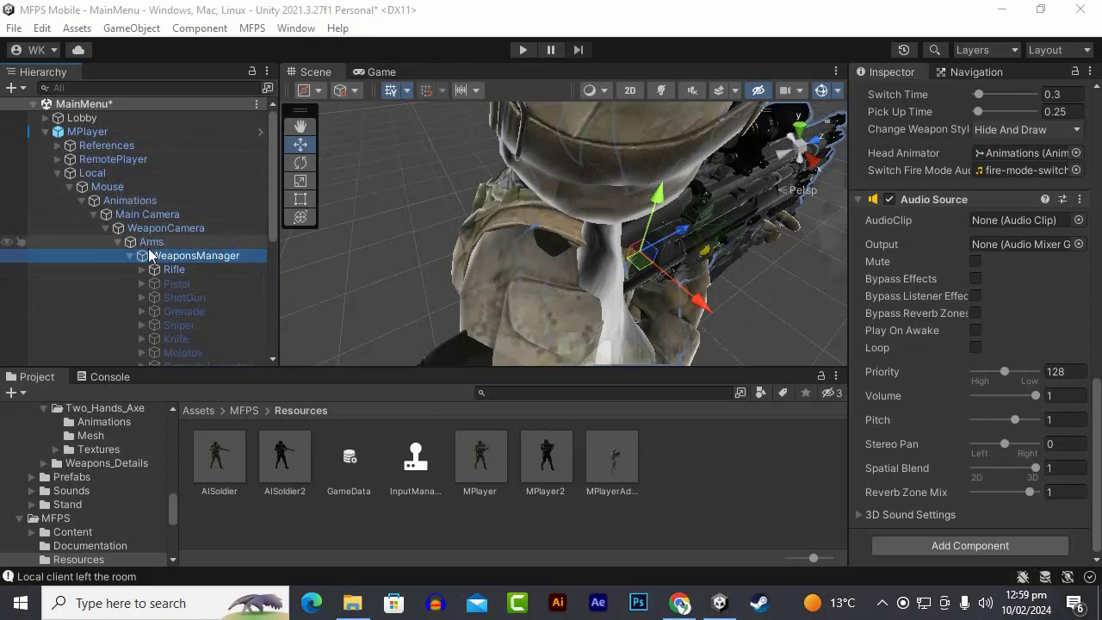
# Select Arms > WeaponsManager and expand its Bl_Gun Manager Gun List of 24 guns, through SniperRifle2
pyautogui.click(188, 242)
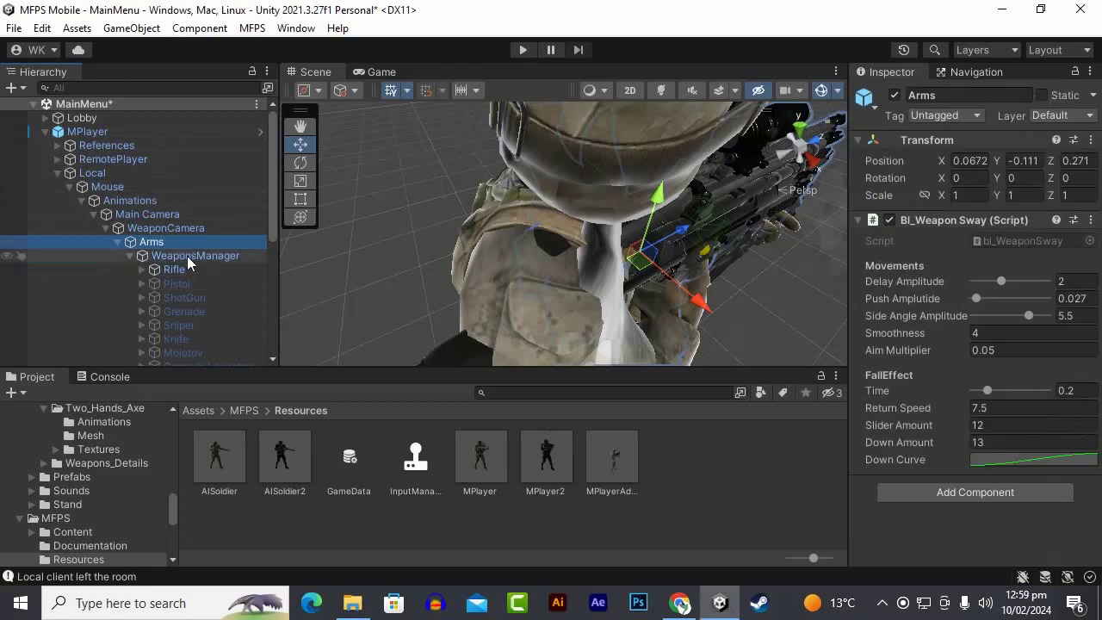
pyautogui.click(188, 256)
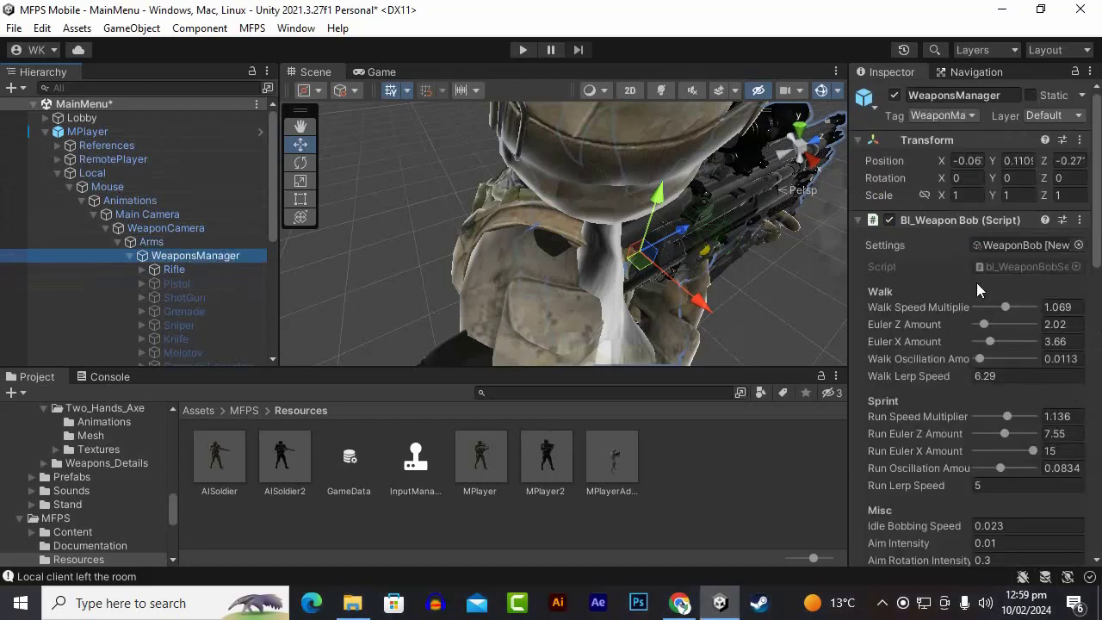
pyautogui.scroll(-3, 979, 289)
pyautogui.scroll(-3, 977, 281)
pyautogui.scroll(-3, 976, 282)
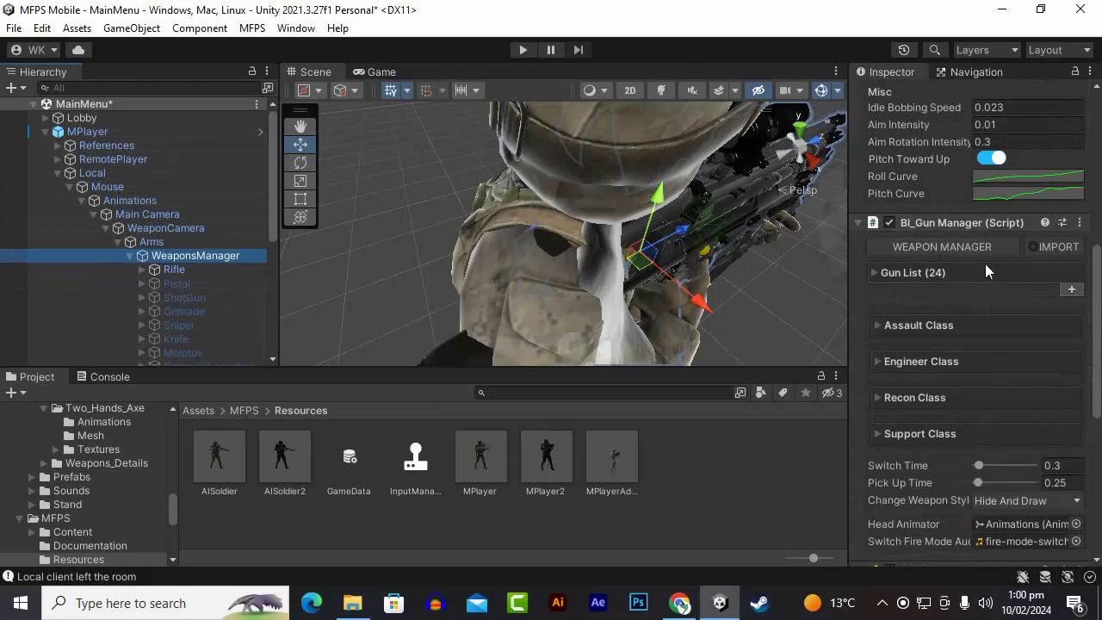
pyautogui.scroll(-4, 987, 267)
pyautogui.scroll(-4, 987, 278)
pyautogui.scroll(5, 987, 279)
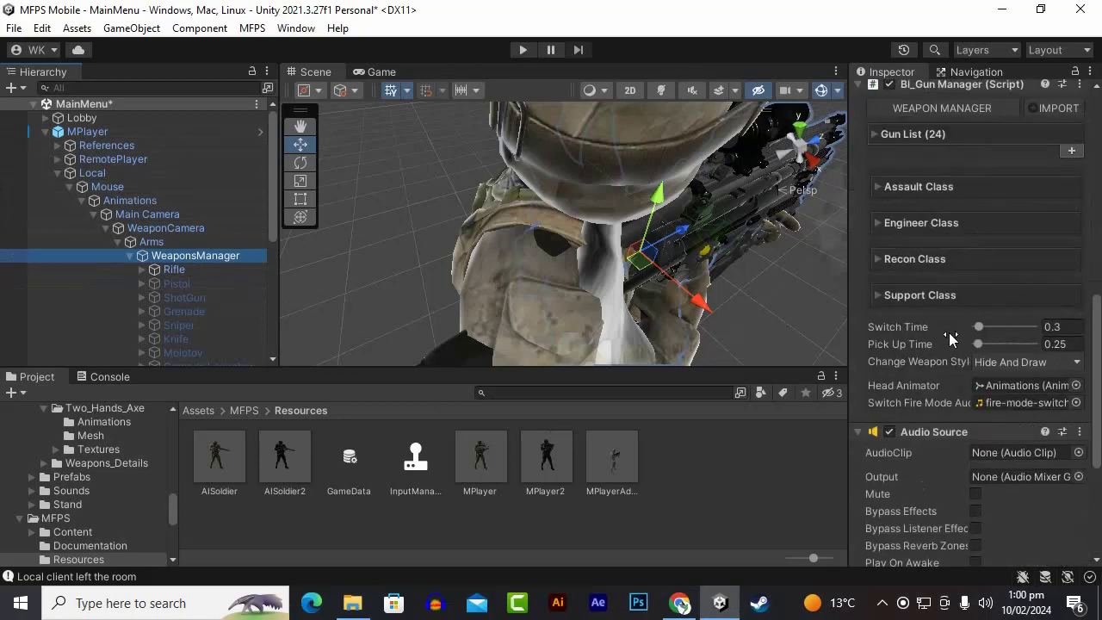
pyautogui.scroll(2, 969, 343)
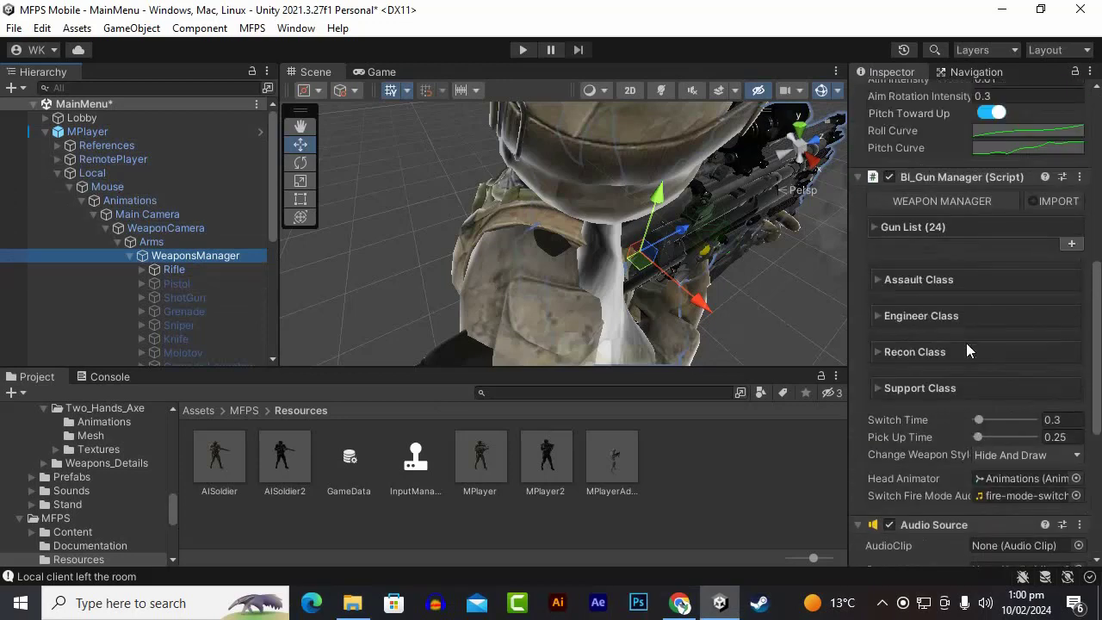
pyautogui.click(872, 227)
pyautogui.scroll(-3, 930, 350)
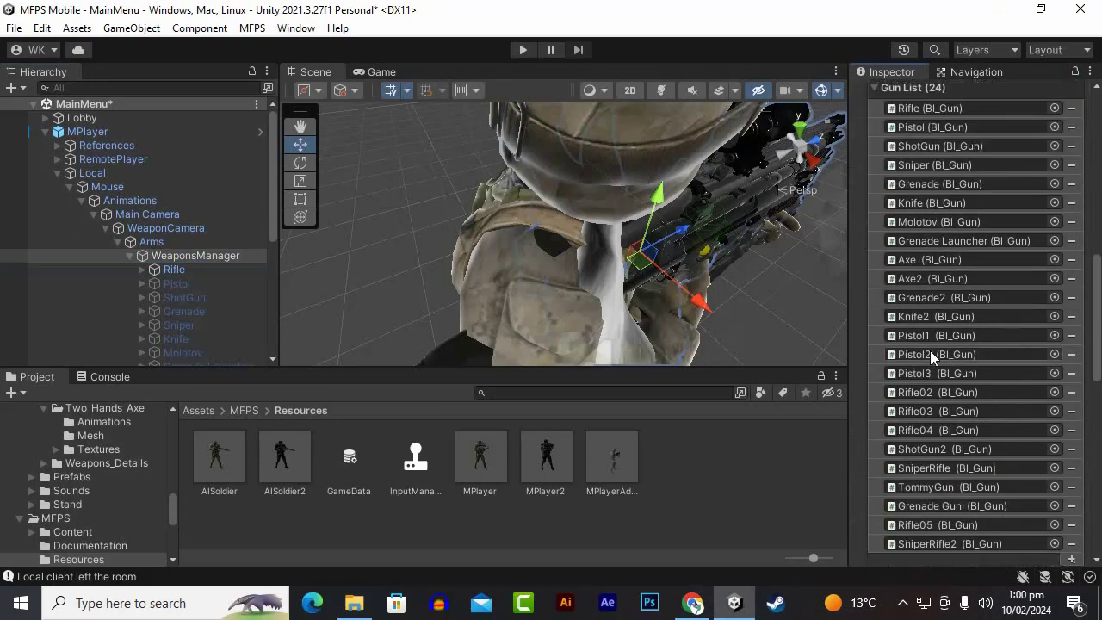
pyautogui.scroll(-4, 930, 350)
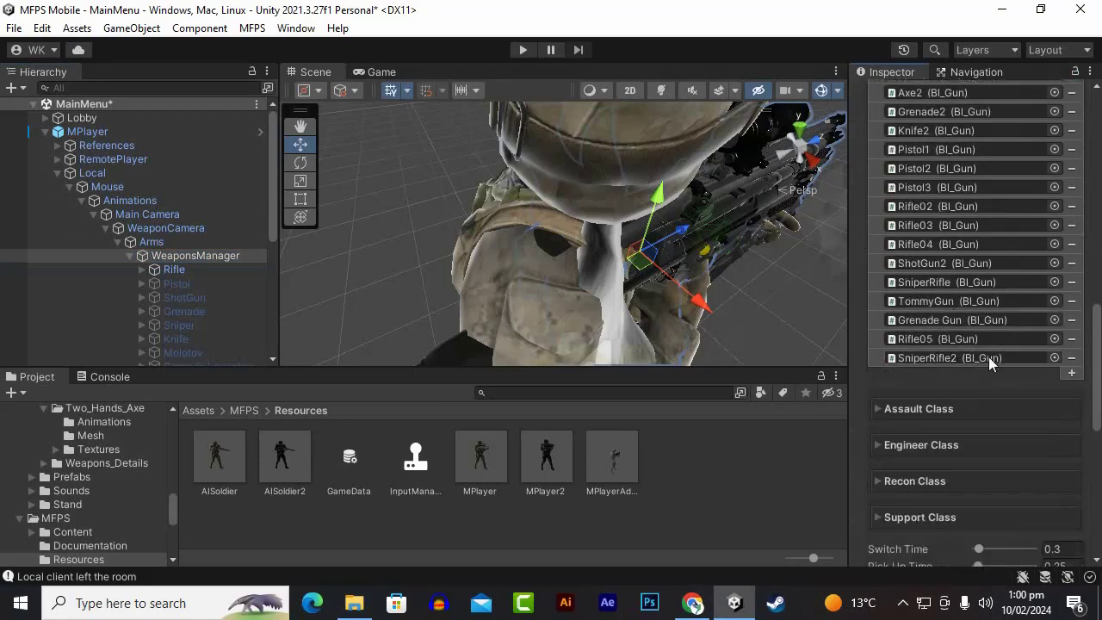
pyautogui.scroll(-1, 984, 429)
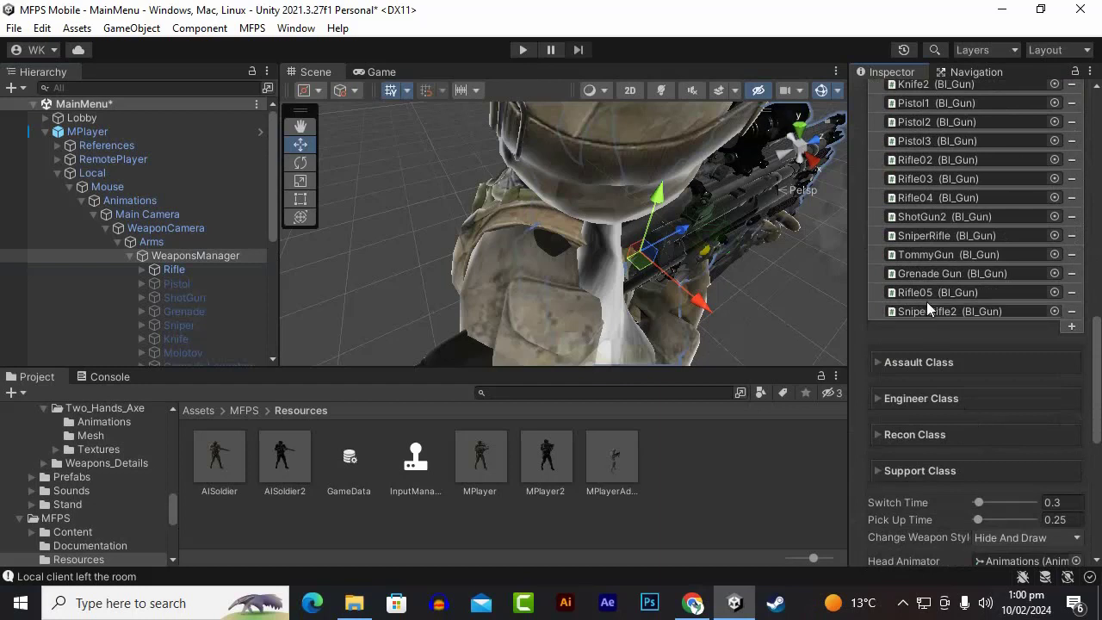
# Expand the Assault Class and Engineer Class loadouts in the WeaponsManager Inspector
pyautogui.click(879, 362)
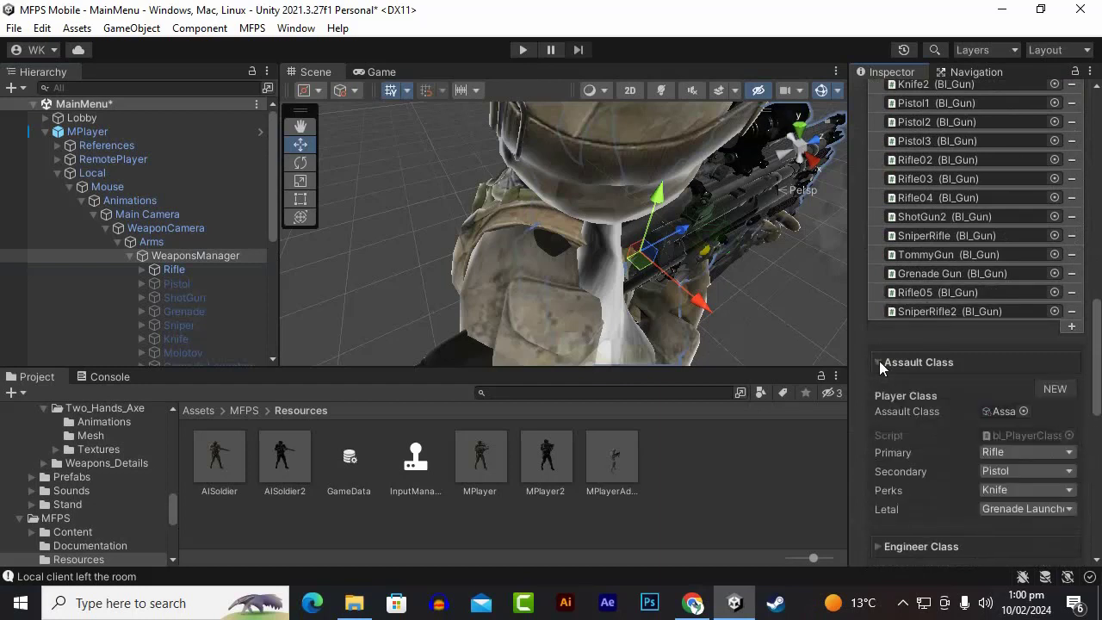
pyautogui.scroll(-1, 882, 360)
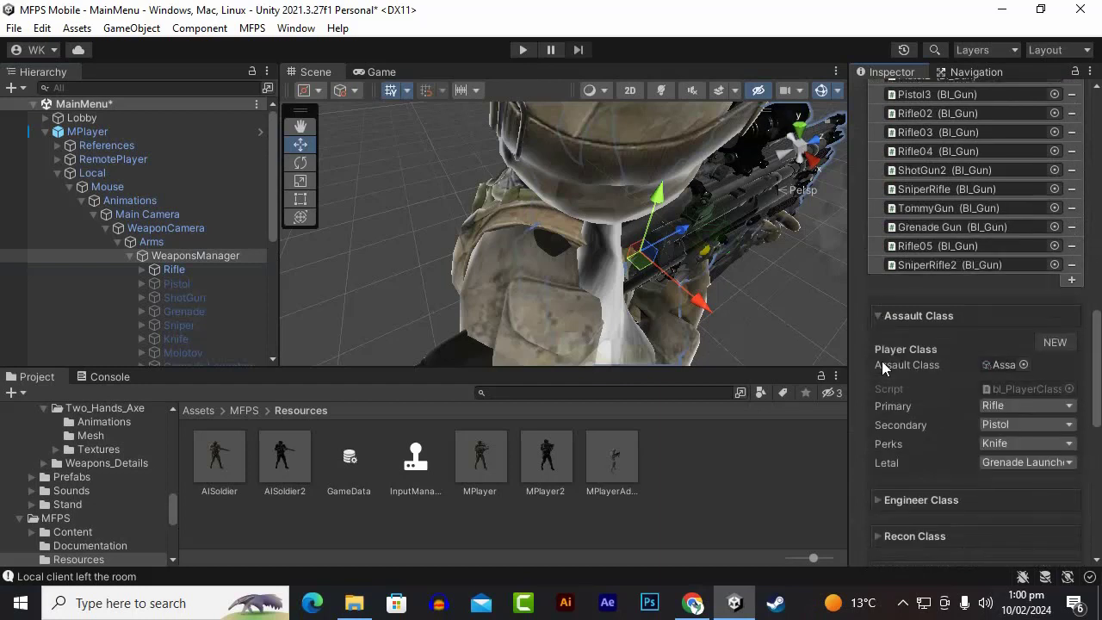
pyautogui.scroll(-1, 882, 361)
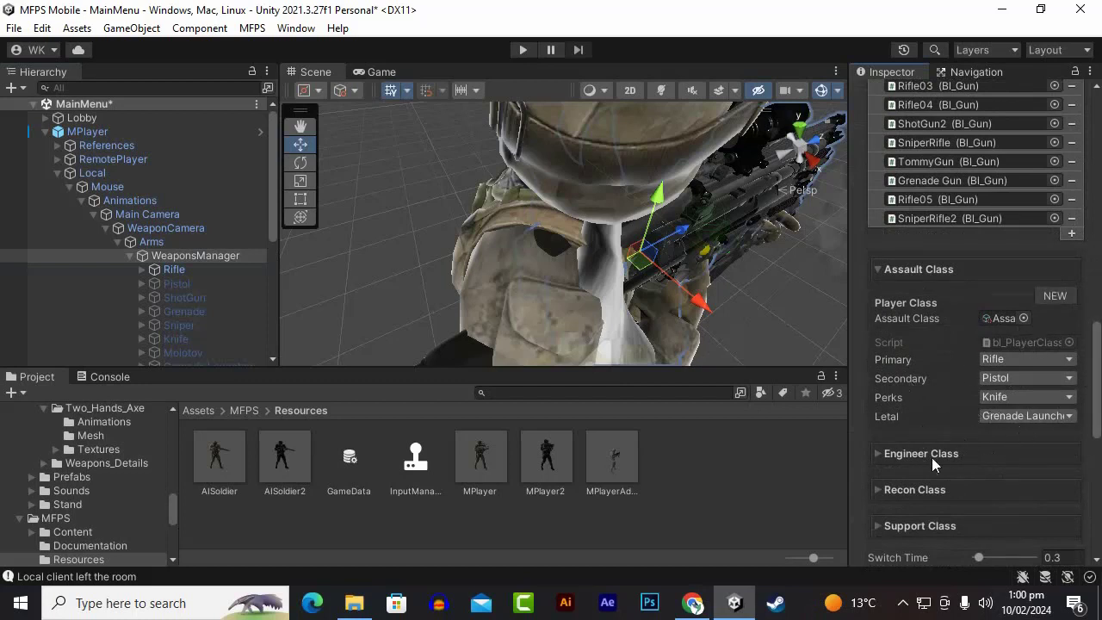
pyautogui.click(876, 447)
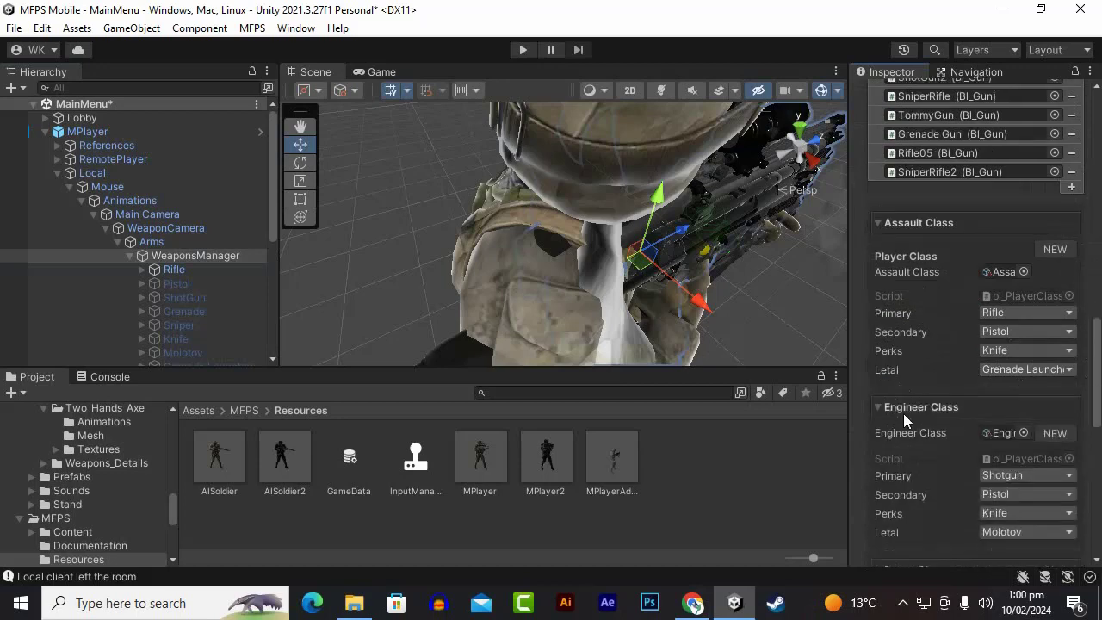
pyautogui.scroll(-2, 903, 413)
# Expand the Recon and Support Class loadouts, review them, and return to Assault Class
pyautogui.click(877, 431)
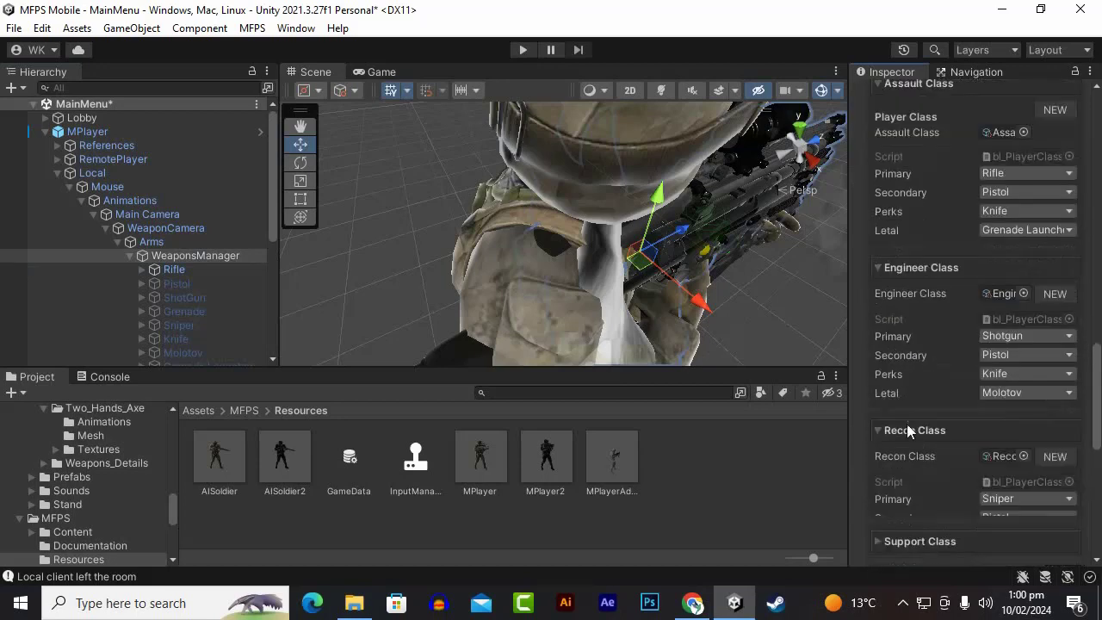
pyautogui.scroll(-2, 913, 420)
pyautogui.click(877, 456)
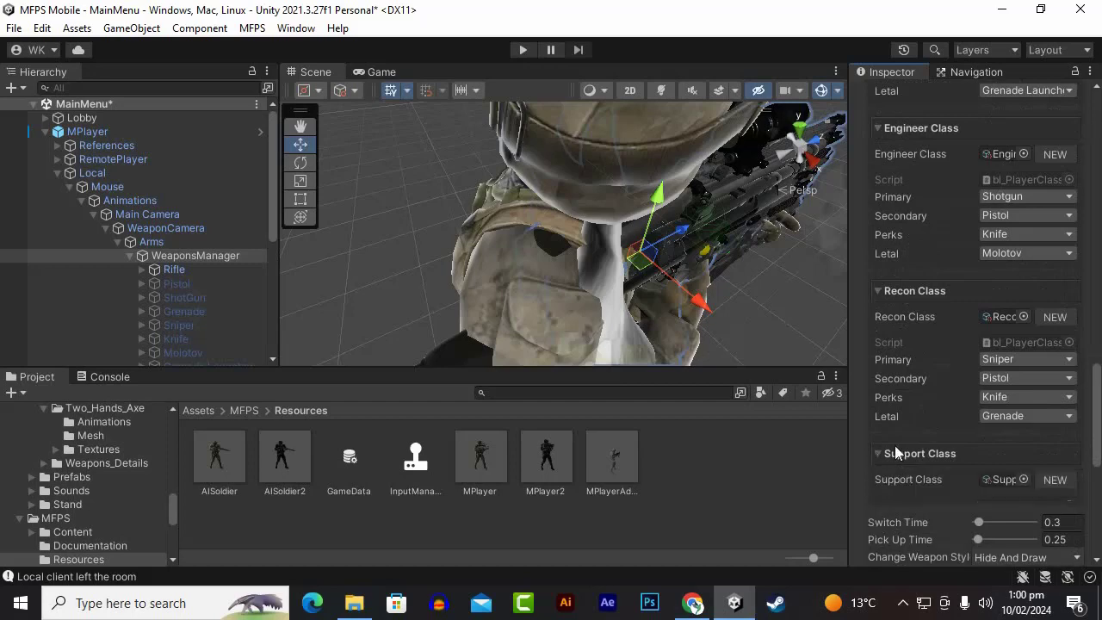
pyautogui.scroll(-2, 911, 426)
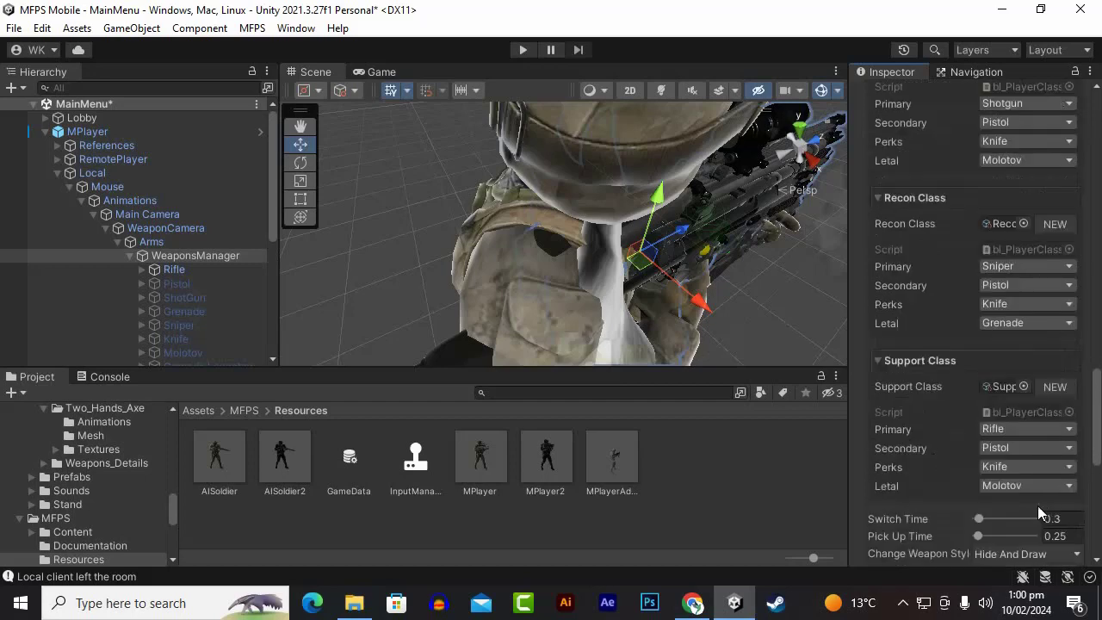
pyautogui.scroll(-2, 1027, 487)
pyautogui.scroll(4, 1034, 478)
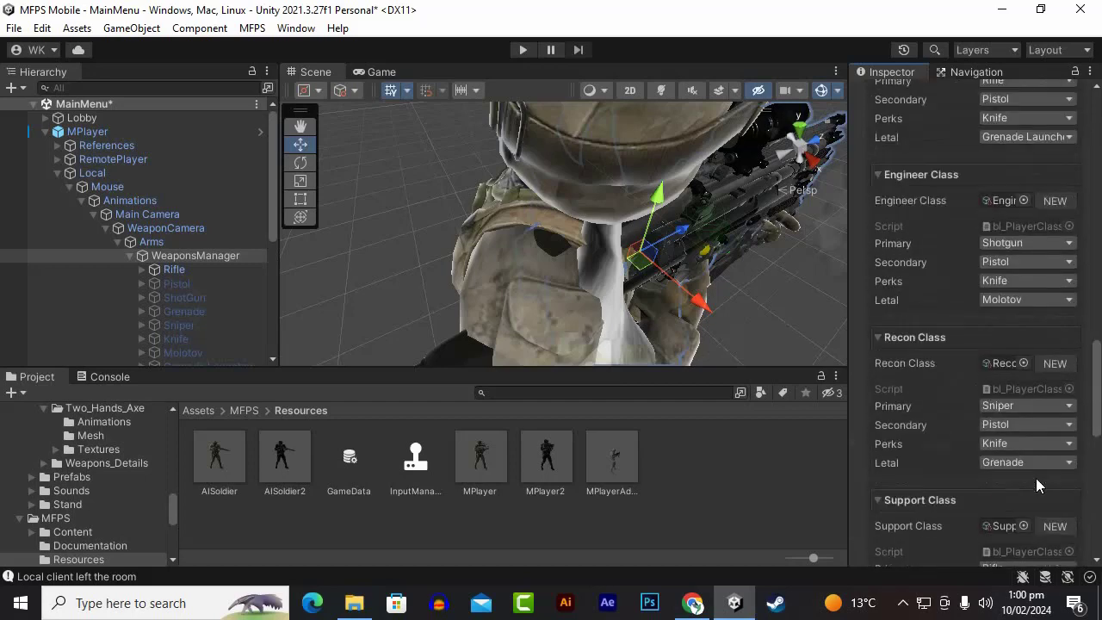
pyautogui.scroll(1, 1036, 478)
pyautogui.scroll(2, 1036, 478)
pyautogui.scroll(1, 1036, 475)
pyautogui.scroll(1, 1031, 468)
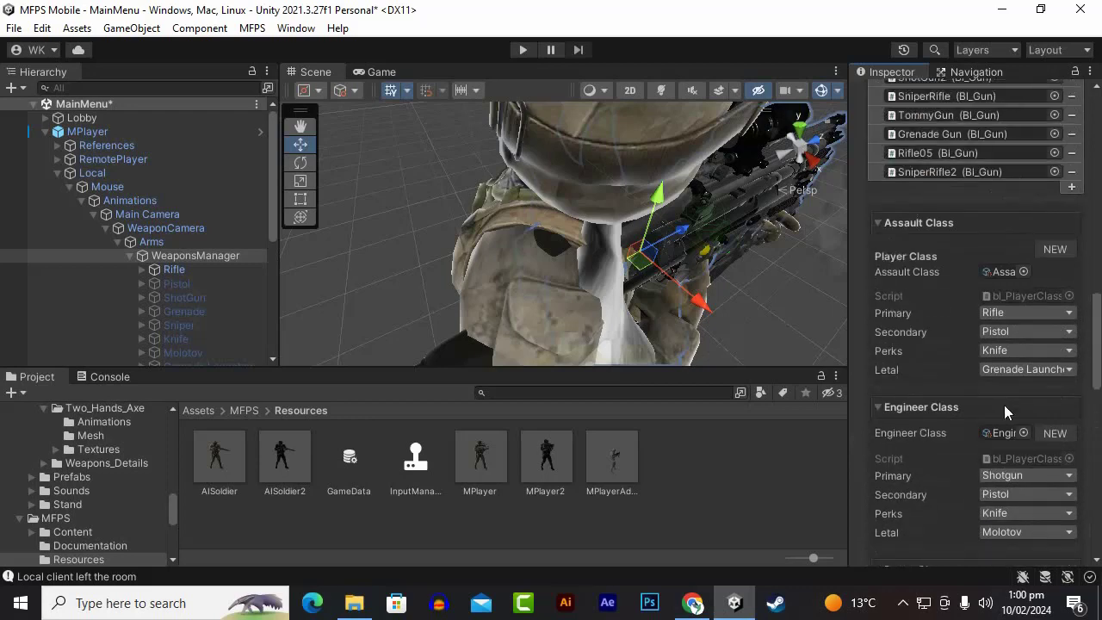
# Set Assault Class to Primary Rifle03, Secondary Pistol2, Perks TommyGun and Letal Axe2
pyautogui.click(1018, 352)
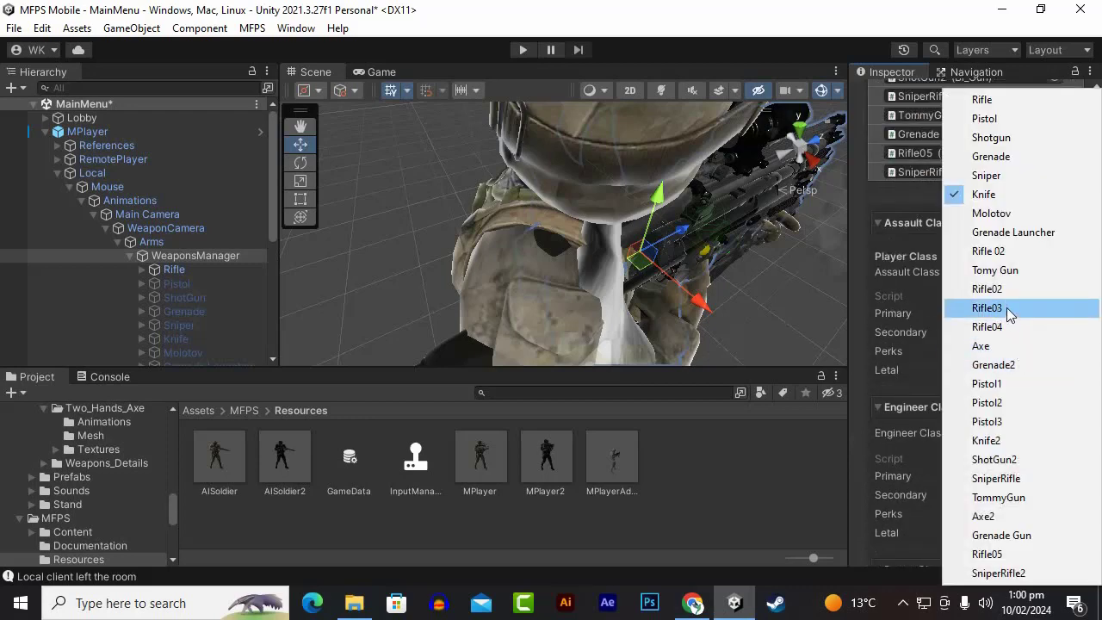
pyautogui.click(1033, 496)
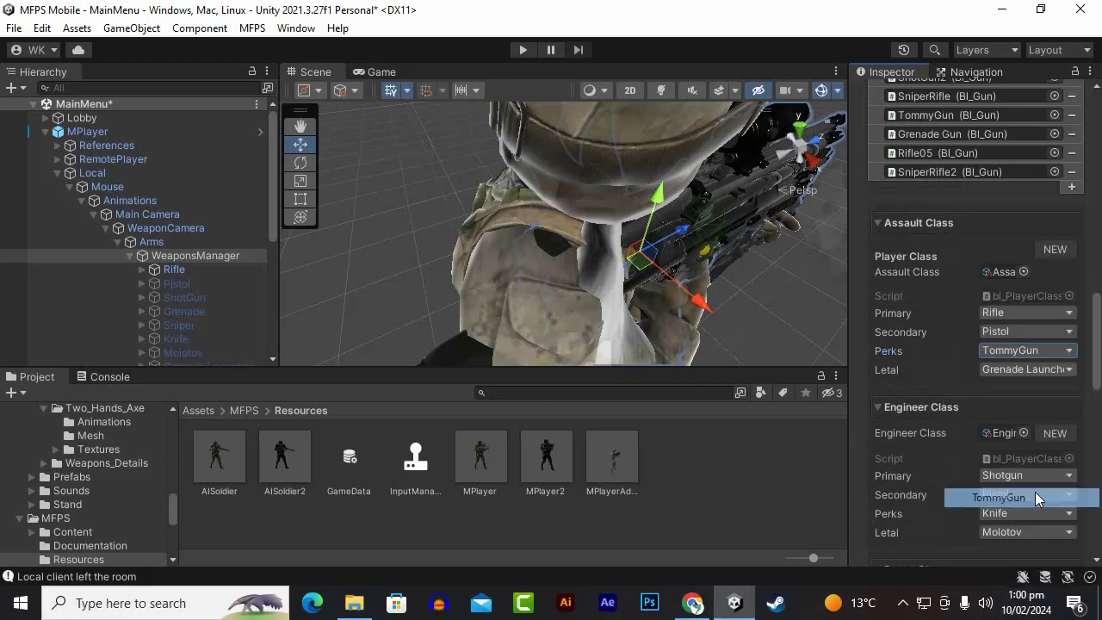
pyautogui.click(1030, 335)
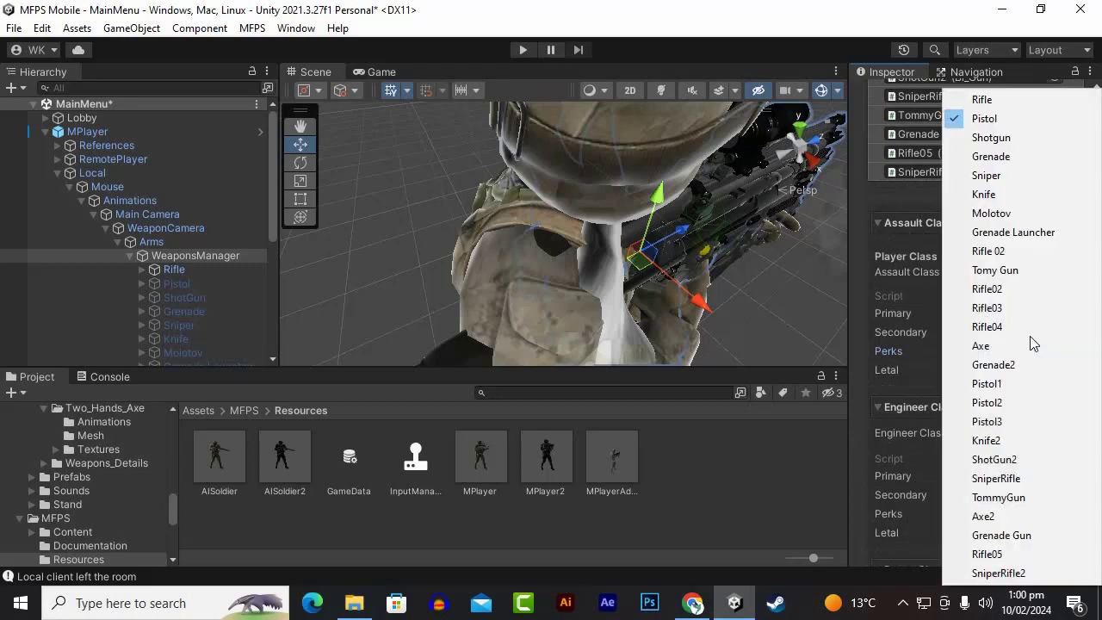
pyautogui.click(1014, 402)
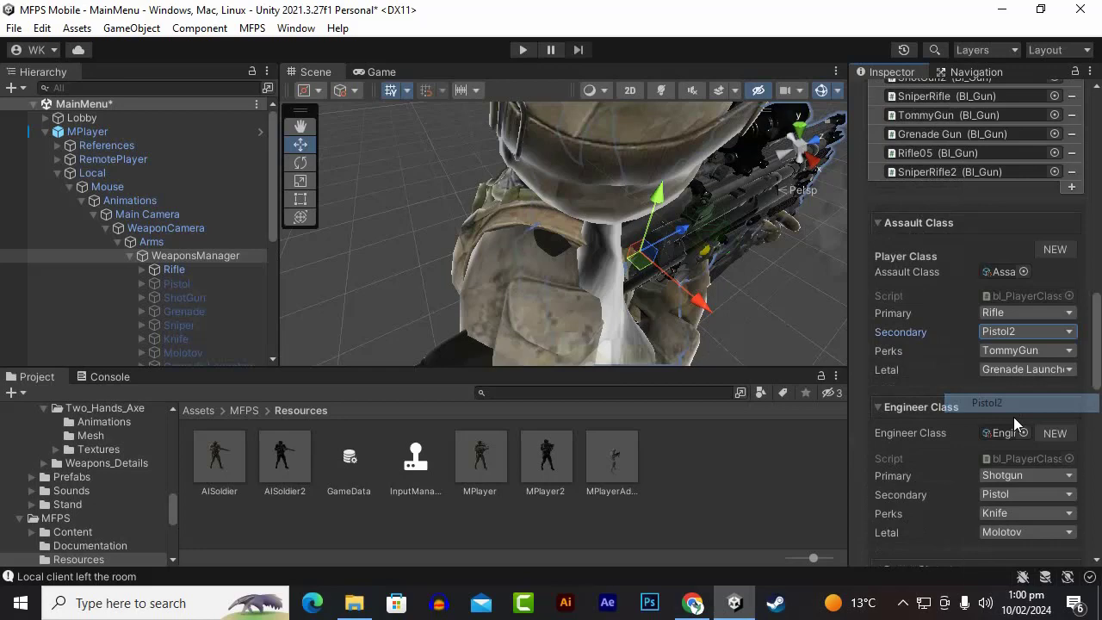
pyautogui.click(1020, 318)
pyautogui.click(1021, 314)
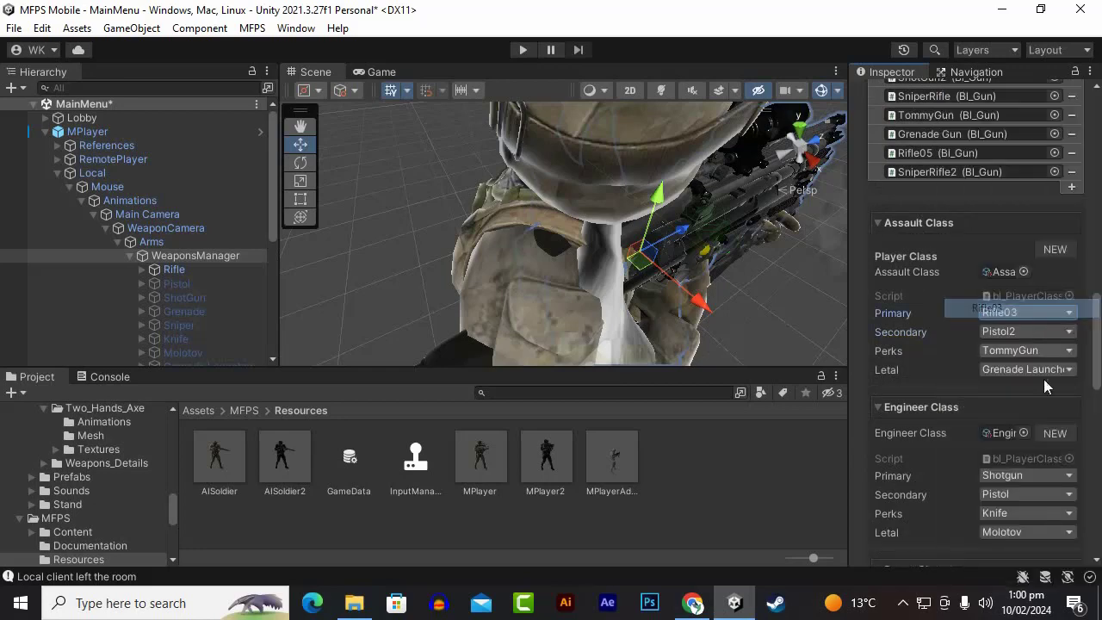
pyautogui.click(1039, 371)
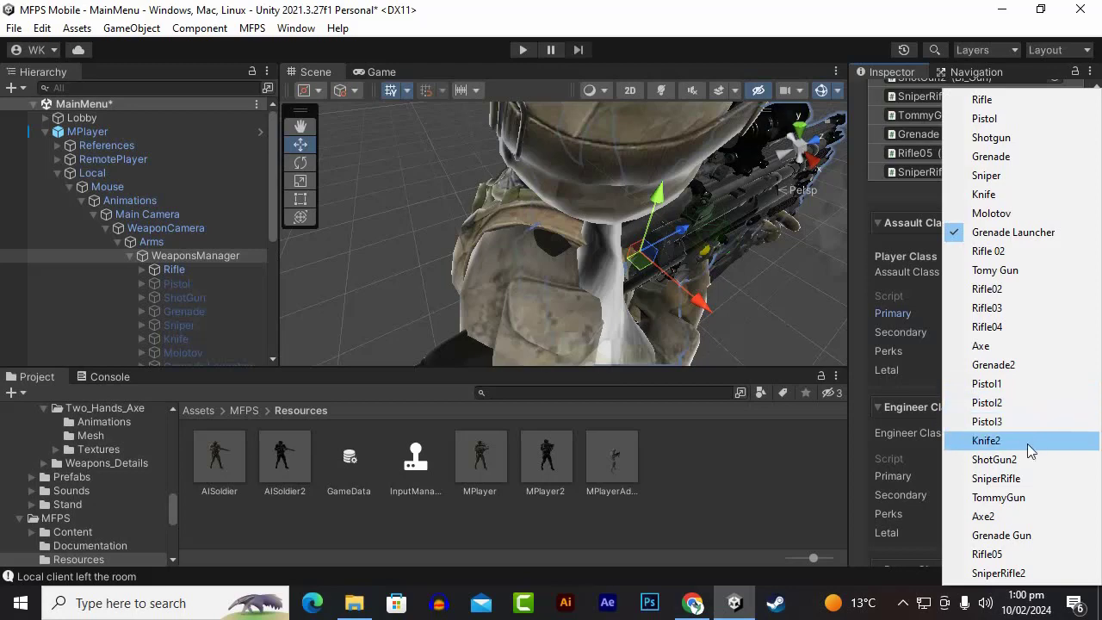
pyautogui.click(1037, 516)
# Set Engineer Class to Primary Pistol1, Perks ShotGun2 and Letal Grenade
pyautogui.scroll(-3, 1000, 412)
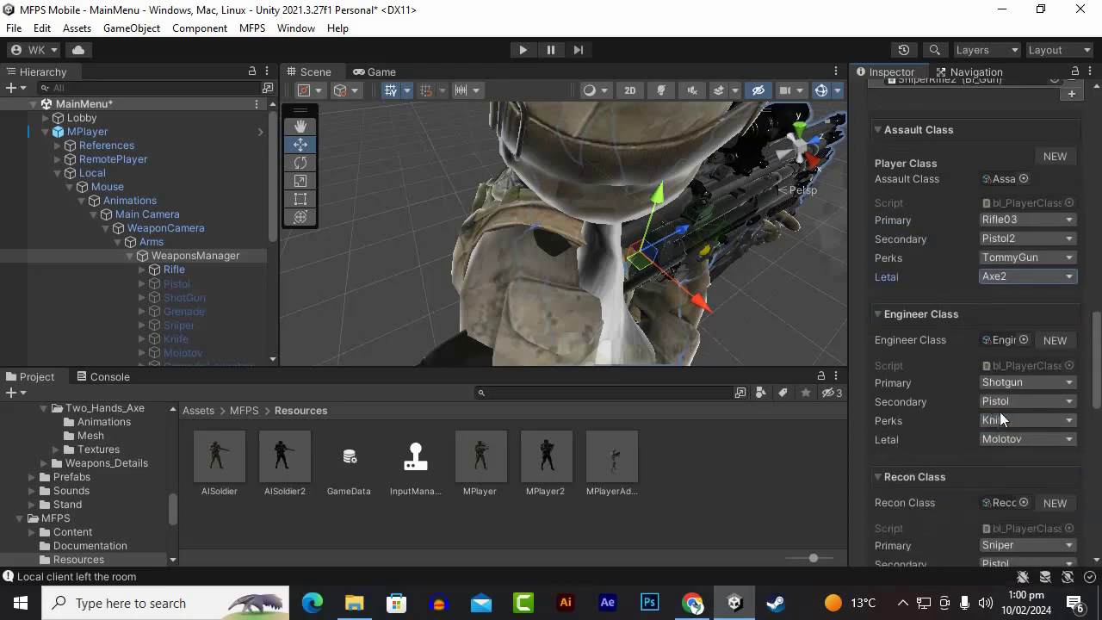
pyautogui.click(1017, 390)
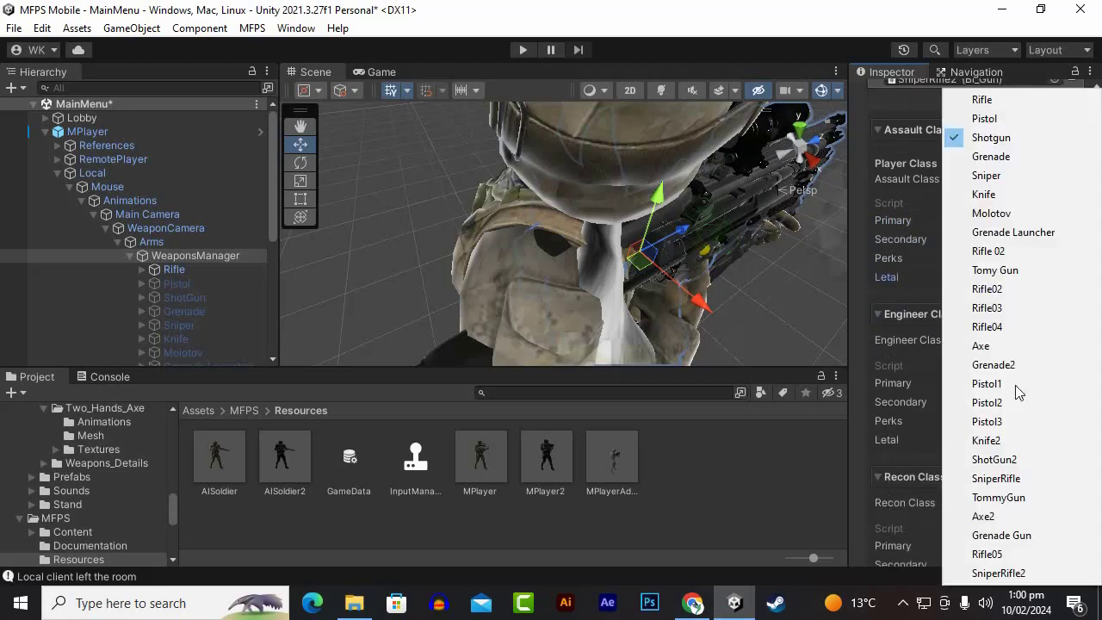
pyautogui.click(1015, 384)
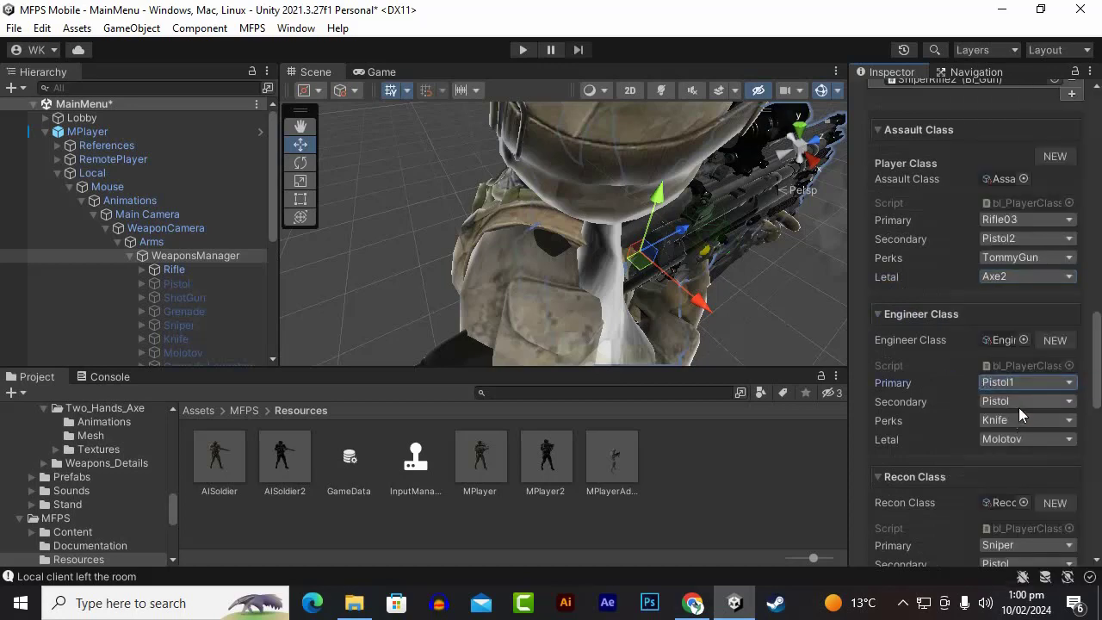
pyautogui.click(1011, 418)
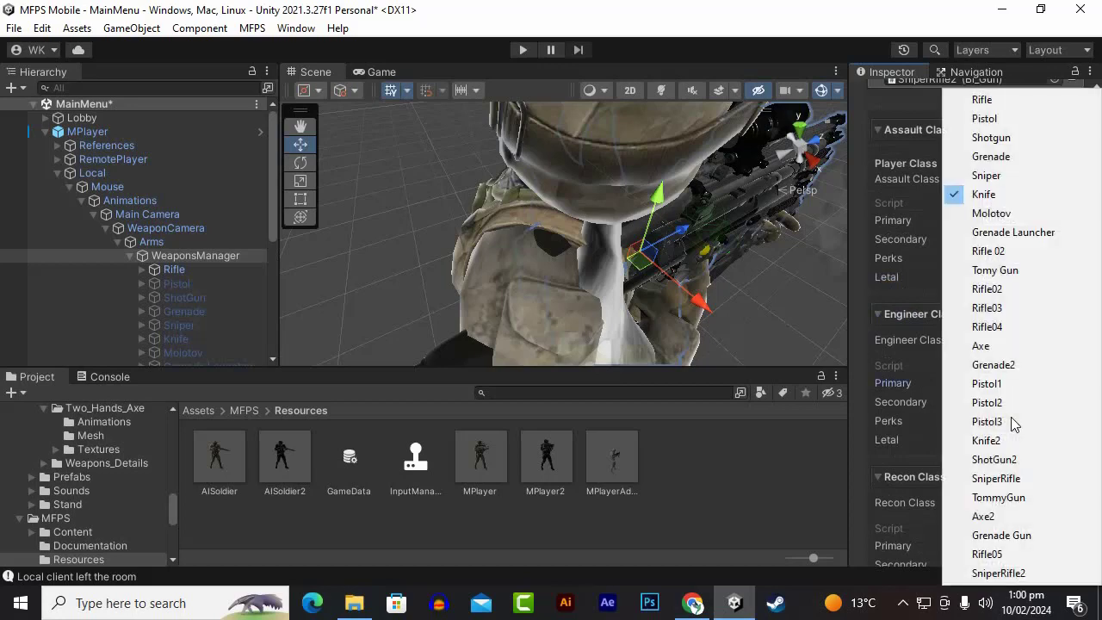
pyautogui.click(1012, 459)
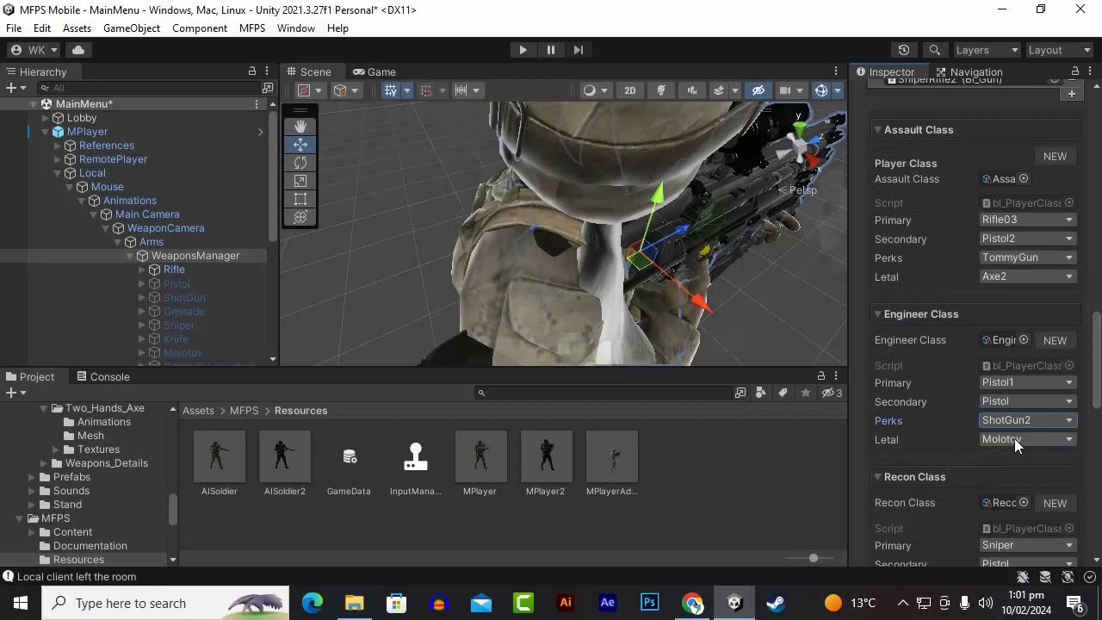
pyautogui.click(1014, 441)
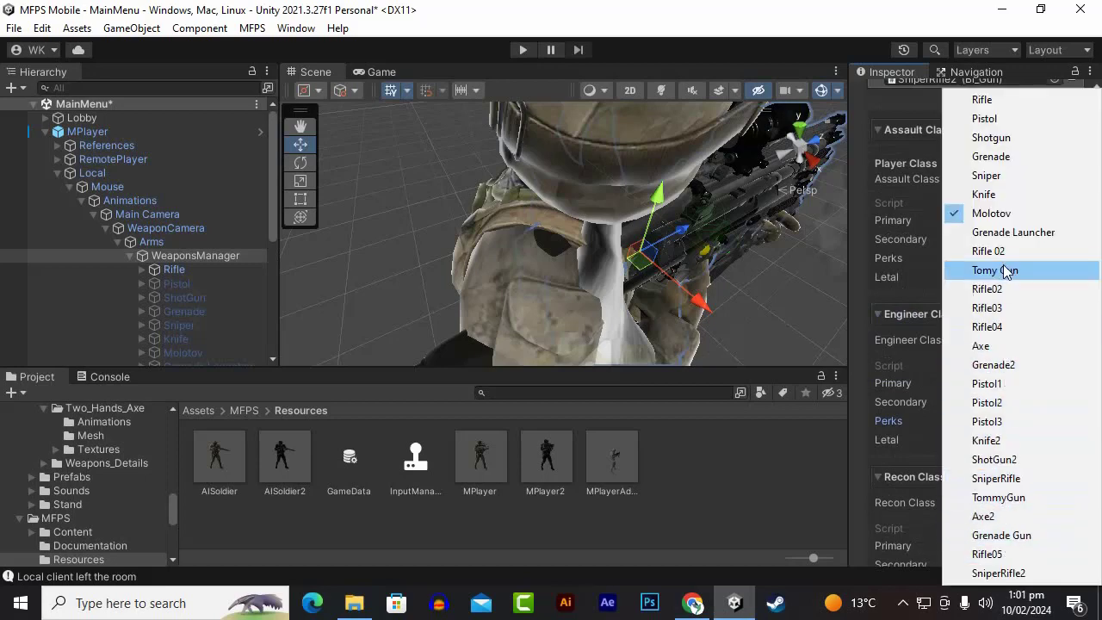
pyautogui.click(990, 163)
pyautogui.scroll(-3, 976, 420)
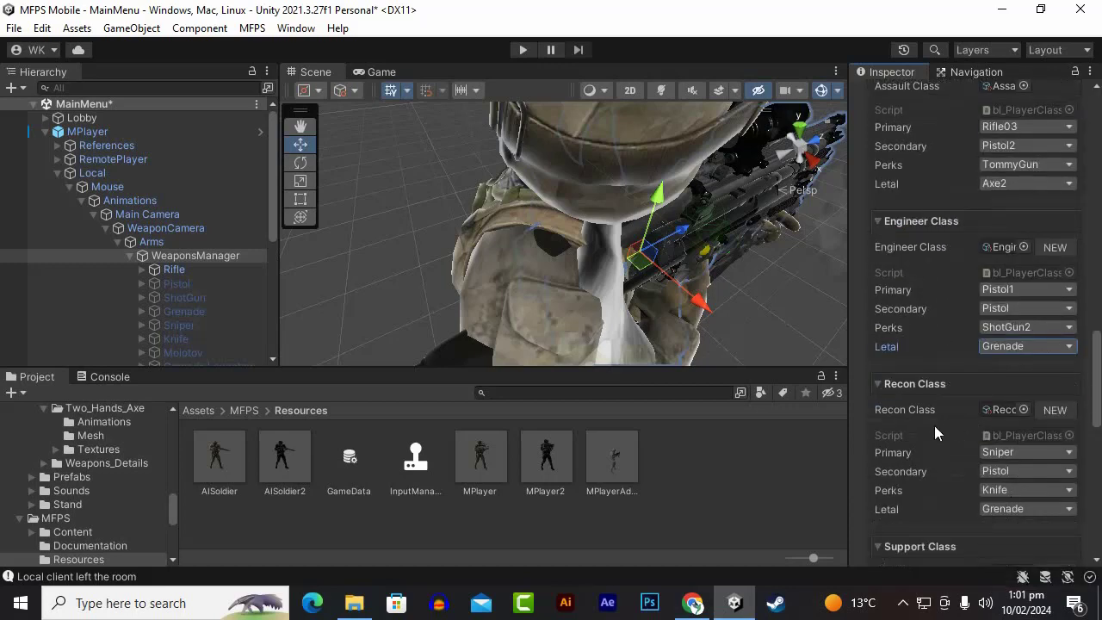
pyautogui.scroll(2, 935, 420)
pyautogui.scroll(5, 935, 420)
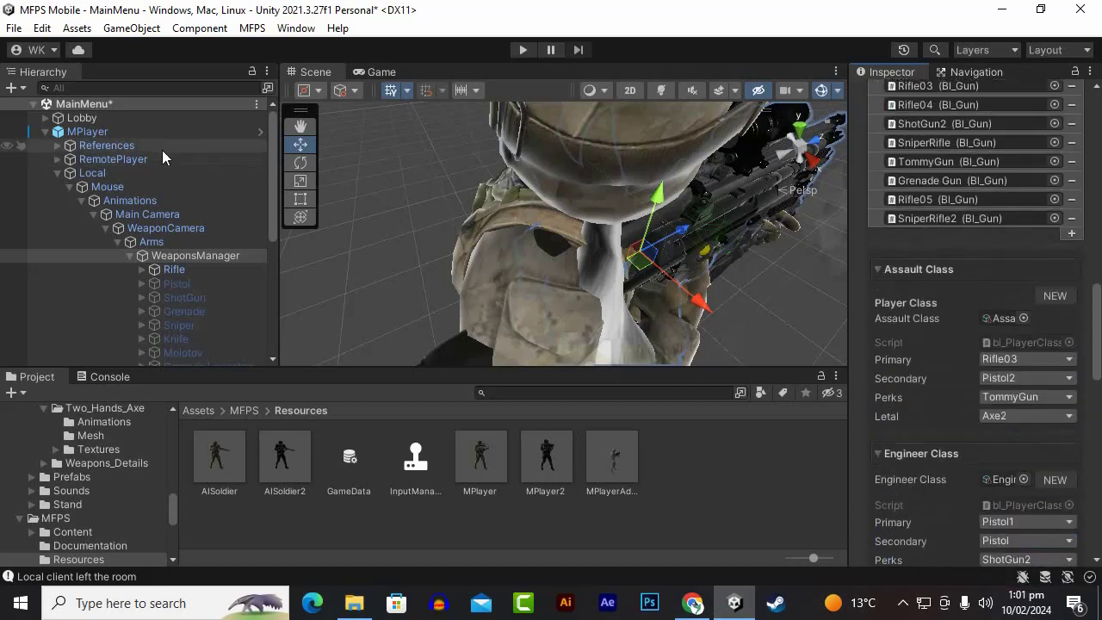
# Select the MPlayer object in the Hierarchy and scroll to the top of its Inspector
pyautogui.click(139, 135)
pyautogui.scroll(4, 980, 235)
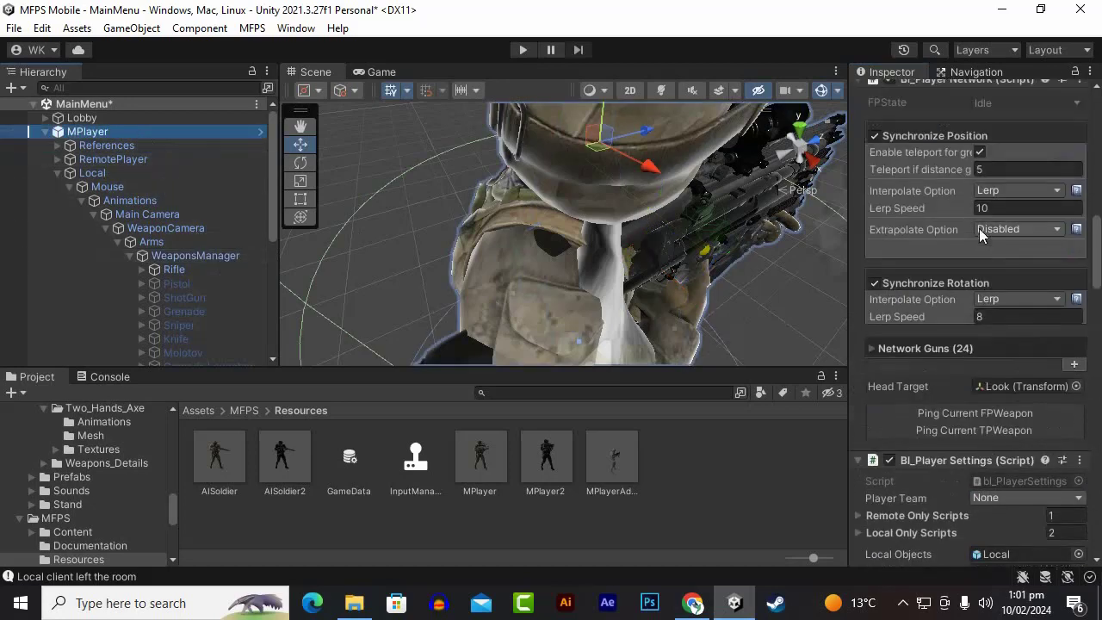
pyautogui.scroll(2, 981, 234)
pyautogui.scroll(3, 986, 233)
pyautogui.scroll(3, 986, 233)
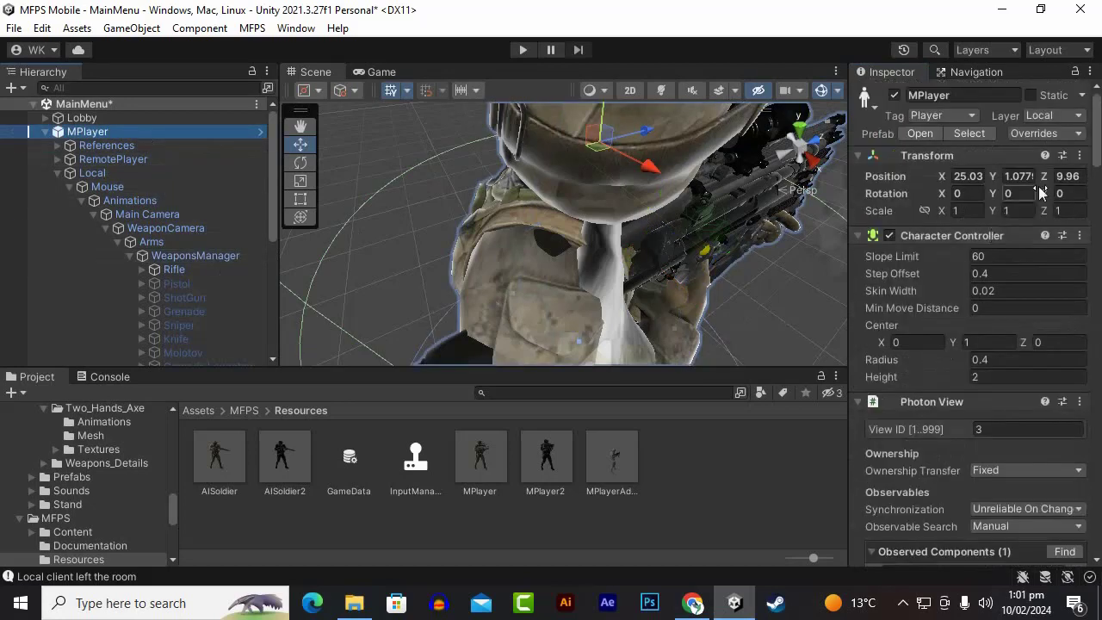
# Apply all MPlayer overrides to its prefab
pyautogui.click(1063, 135)
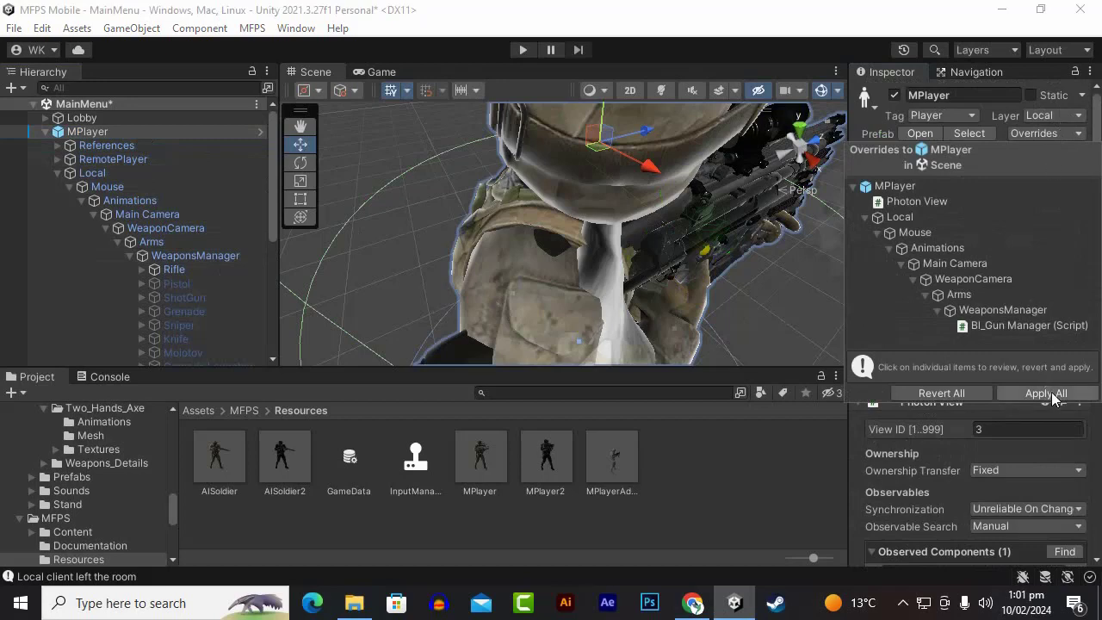
pyautogui.click(1013, 396)
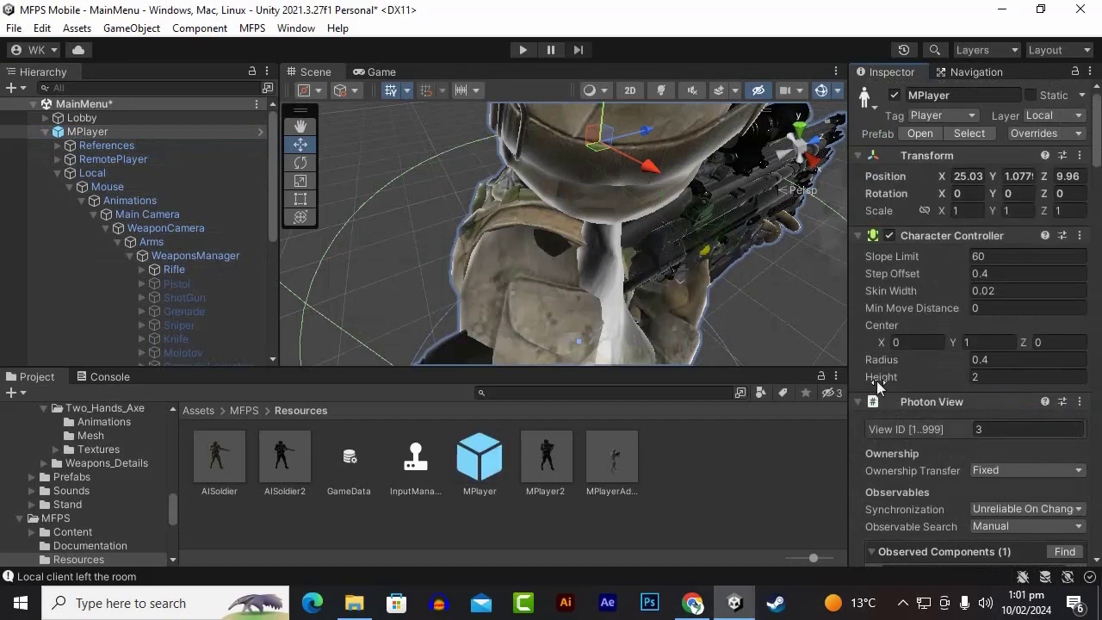
pyautogui.scroll(-3, 935, 449)
# Delete the MPlayer object from the MainMenu scene
pyautogui.scroll(-3, 934, 448)
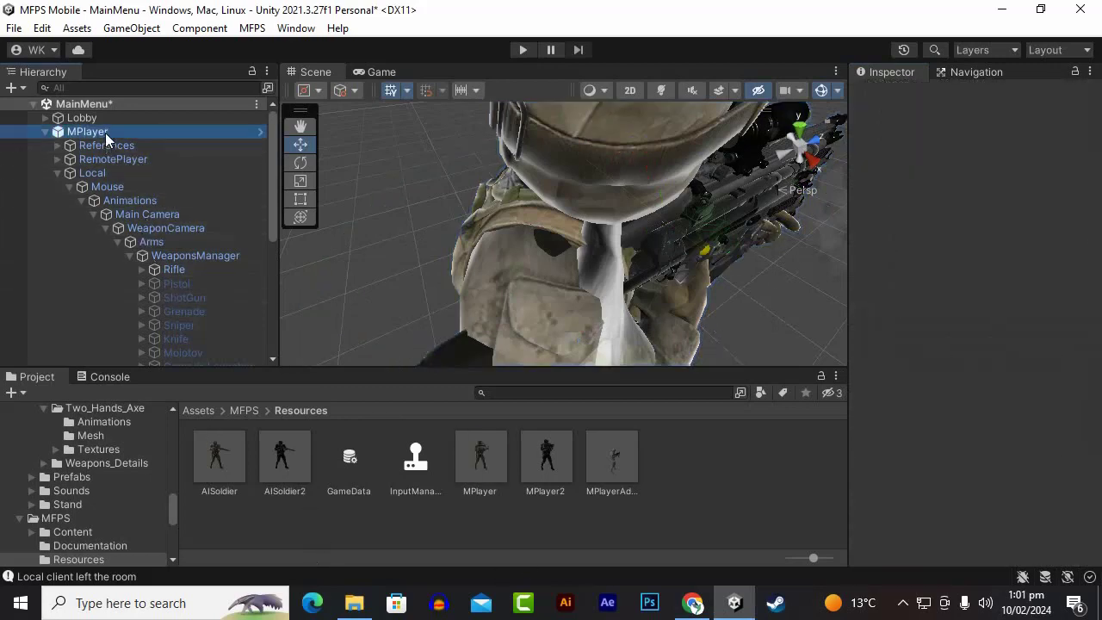
pyautogui.click(105, 133)
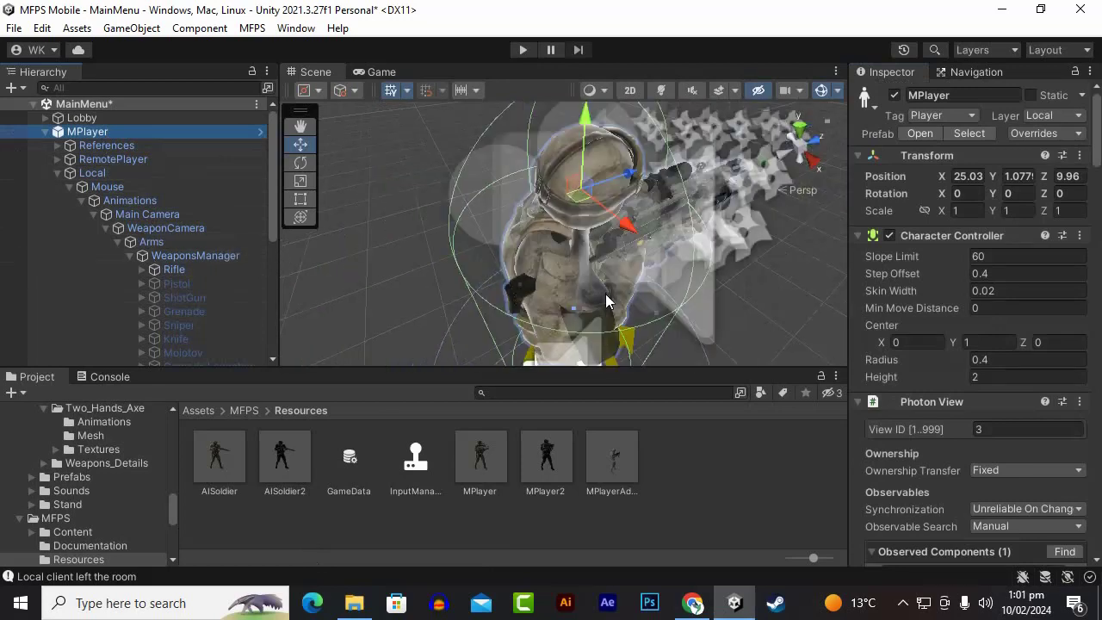
pyautogui.press('Delete')
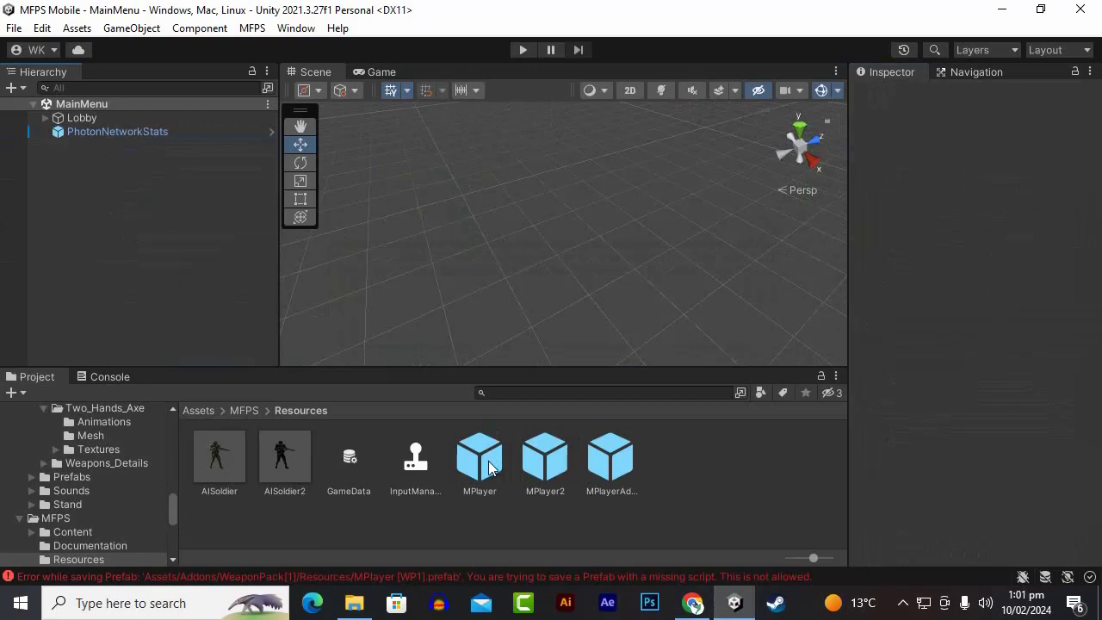
# Inspect the MPlayer prefab asset's components, then deselect it
pyautogui.click(488, 467)
pyautogui.scroll(-3, 1073, 379)
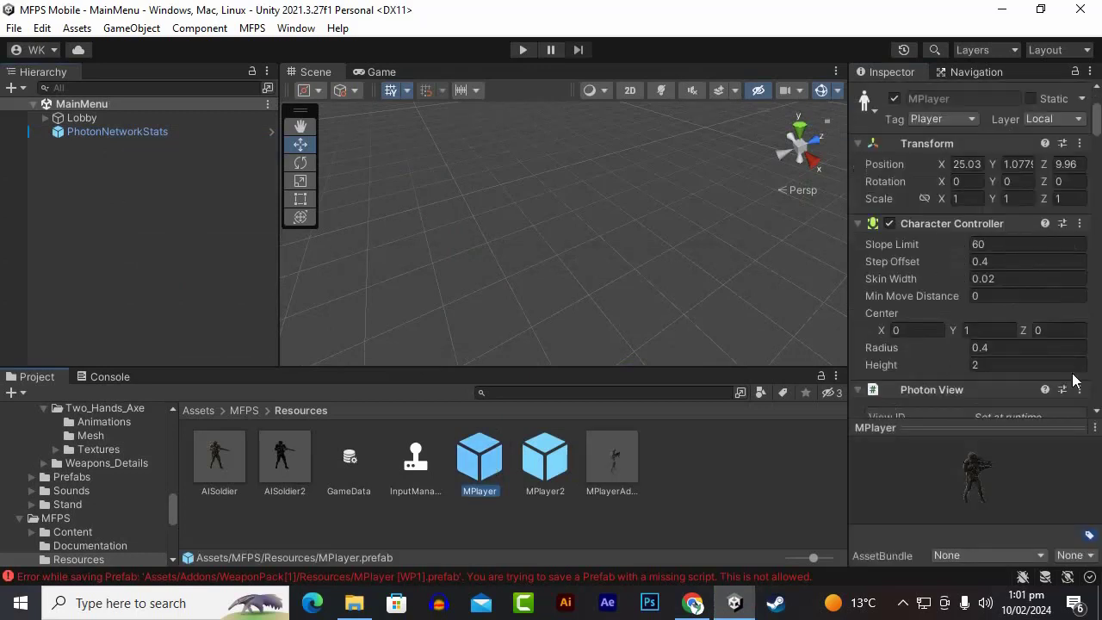
pyautogui.scroll(-5, 1073, 379)
pyautogui.scroll(-3, 1073, 379)
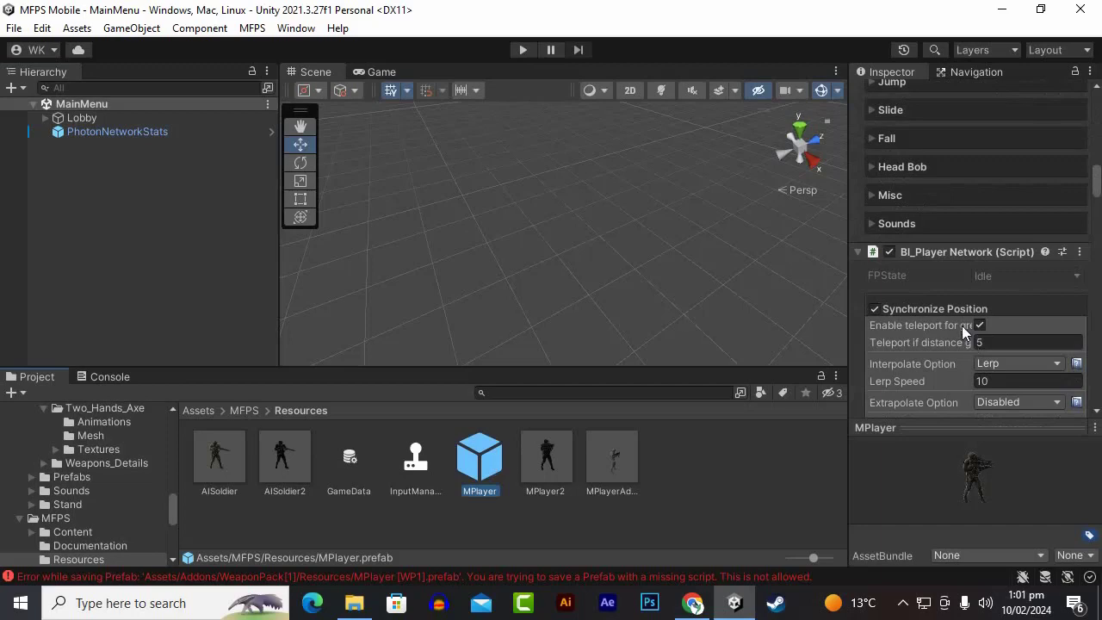
pyautogui.scroll(-5, 962, 332)
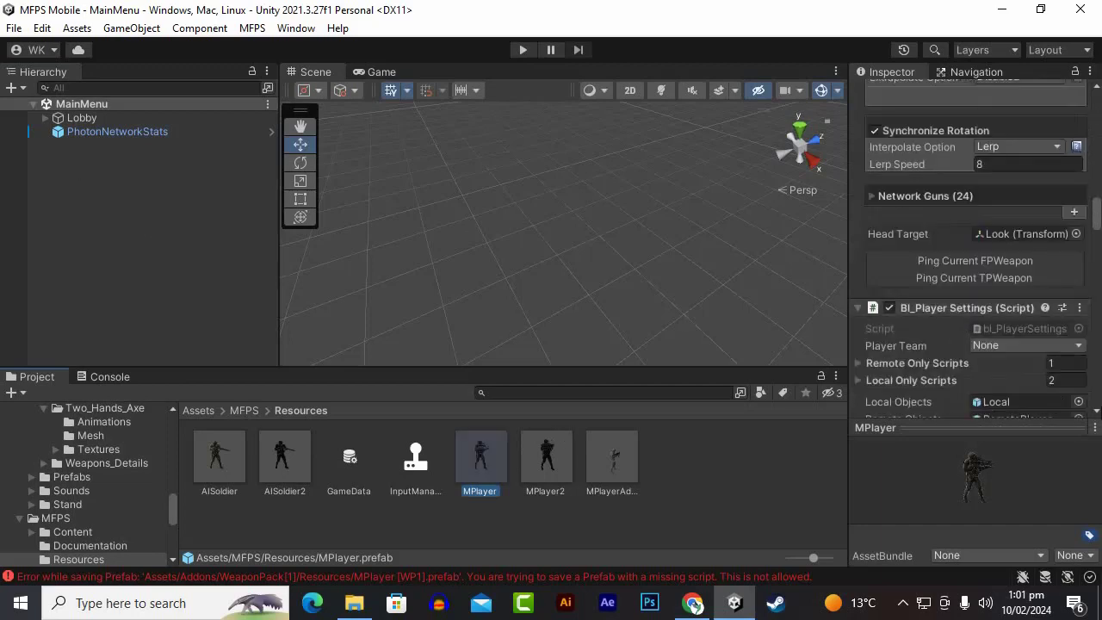
pyautogui.scroll(-5, 1056, 320)
pyautogui.scroll(-5, 1055, 320)
pyautogui.scroll(-2, 1056, 321)
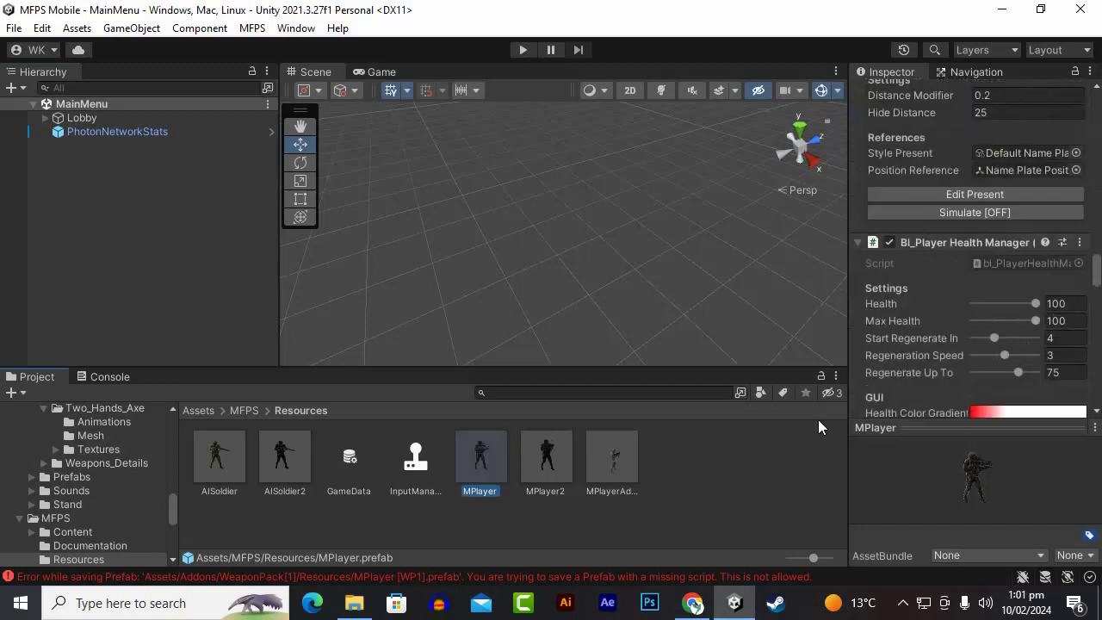
pyautogui.click(429, 526)
# In GameData's Players section, assign the MPlayer prefab to Player 1 and Player 2
pyautogui.click(350, 469)
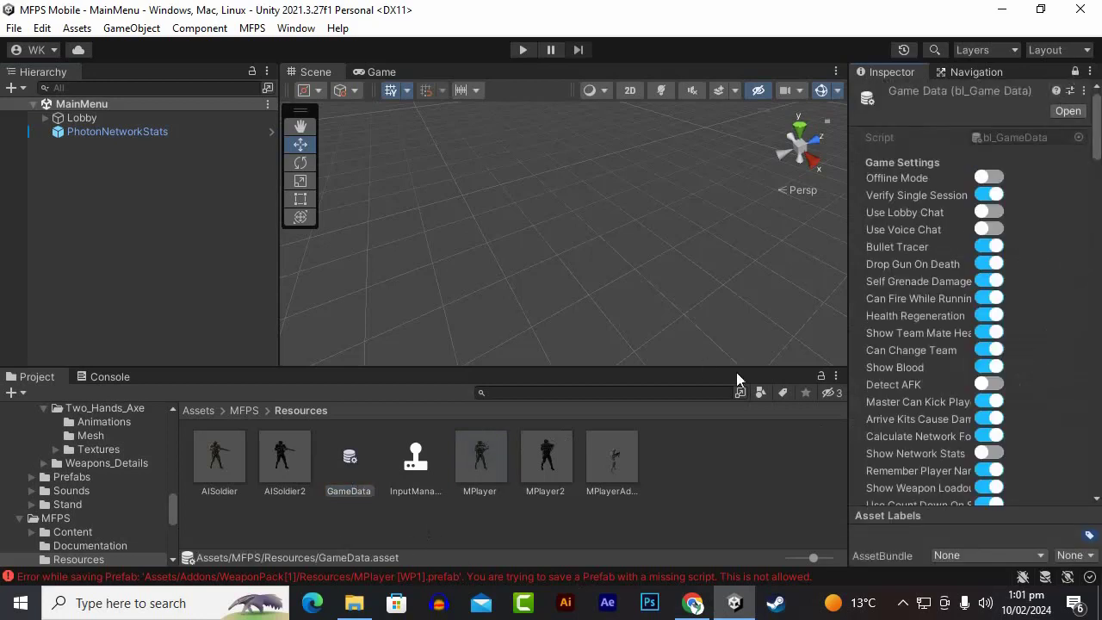
pyautogui.scroll(-5, 1060, 315)
pyautogui.scroll(-7, 1060, 315)
pyautogui.scroll(-7, 1060, 315)
pyautogui.scroll(-1, 1061, 315)
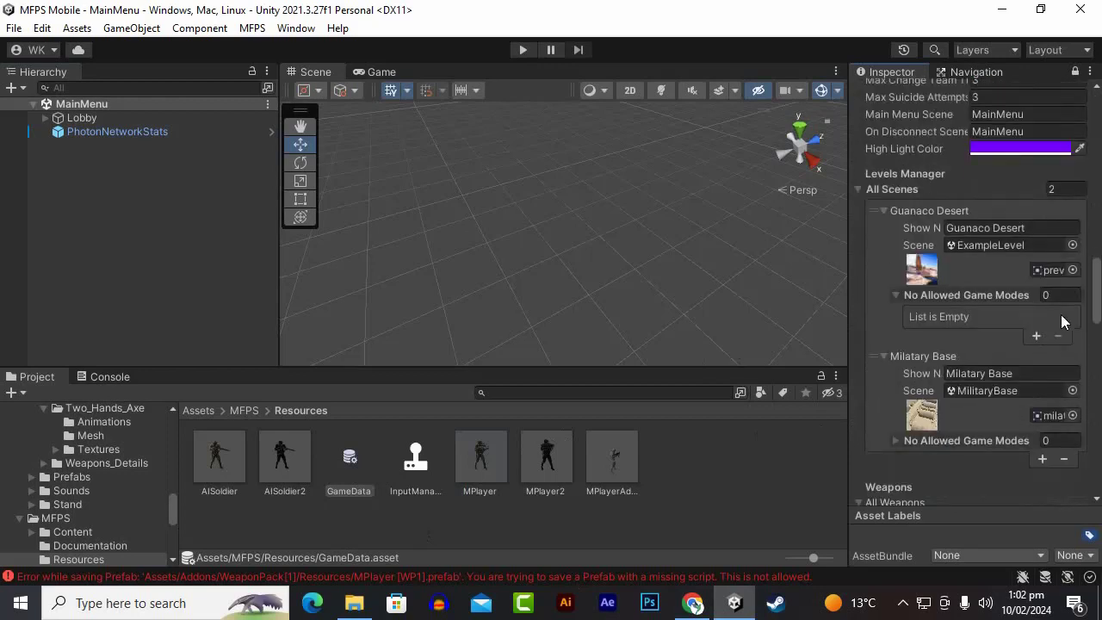
pyautogui.scroll(-7, 1061, 315)
pyautogui.scroll(-6, 1061, 317)
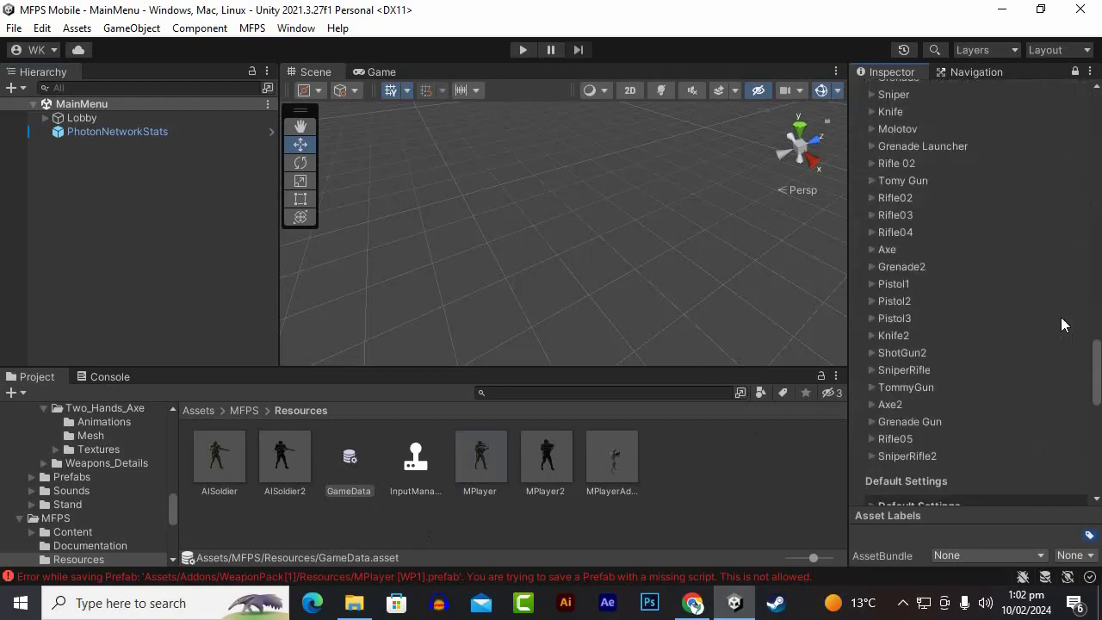
pyautogui.scroll(7, 1061, 317)
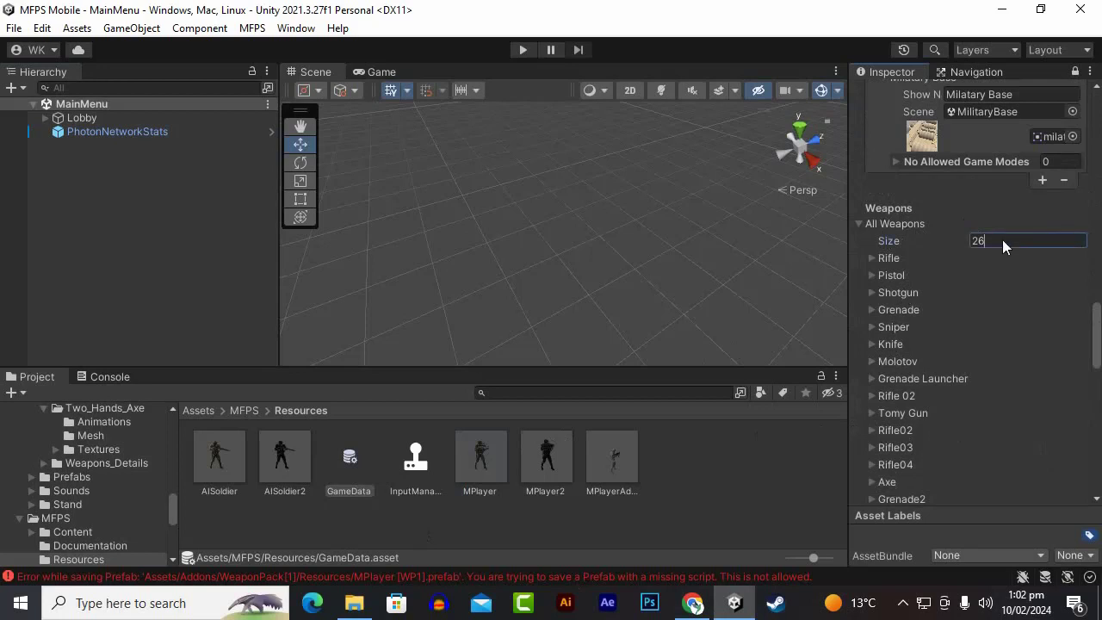
pyautogui.scroll(-4, 1022, 369)
pyautogui.scroll(-8, 1022, 367)
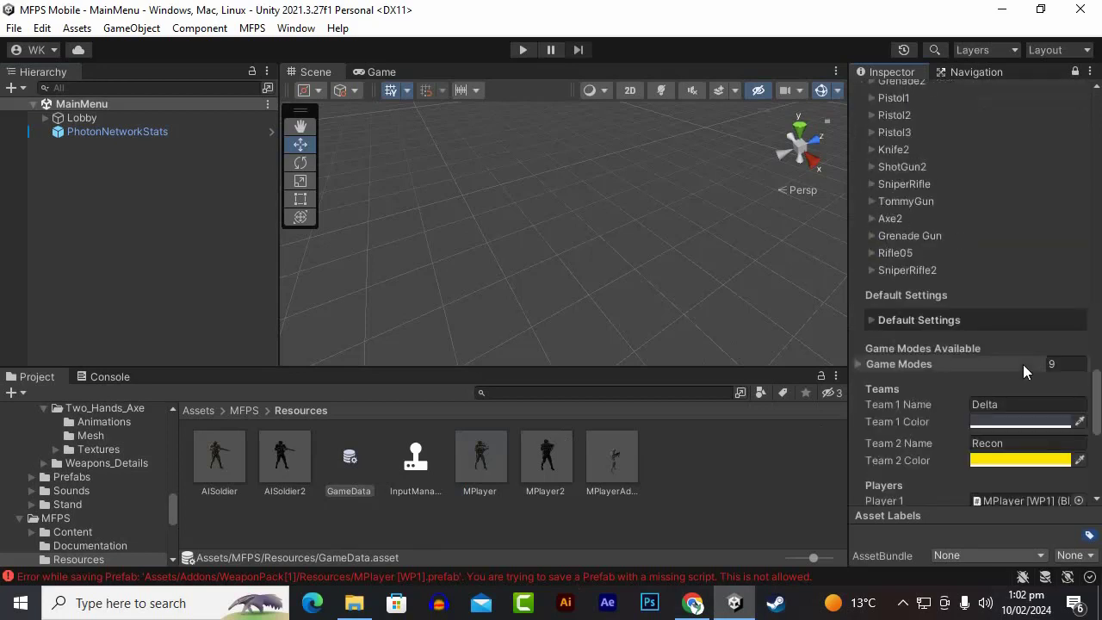
pyautogui.scroll(-1, 1023, 365)
pyautogui.scroll(-4, 1011, 343)
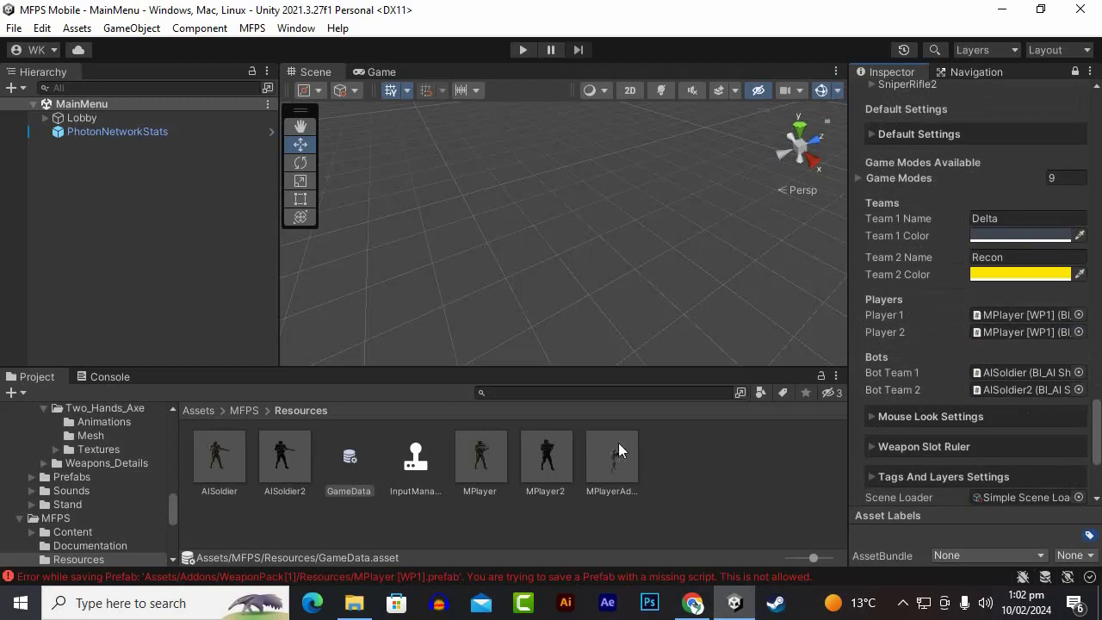
pyautogui.moveTo(478, 477); pyautogui.dragTo(1024, 315)
pyautogui.moveTo(505, 458); pyautogui.dragTo(1024, 332)
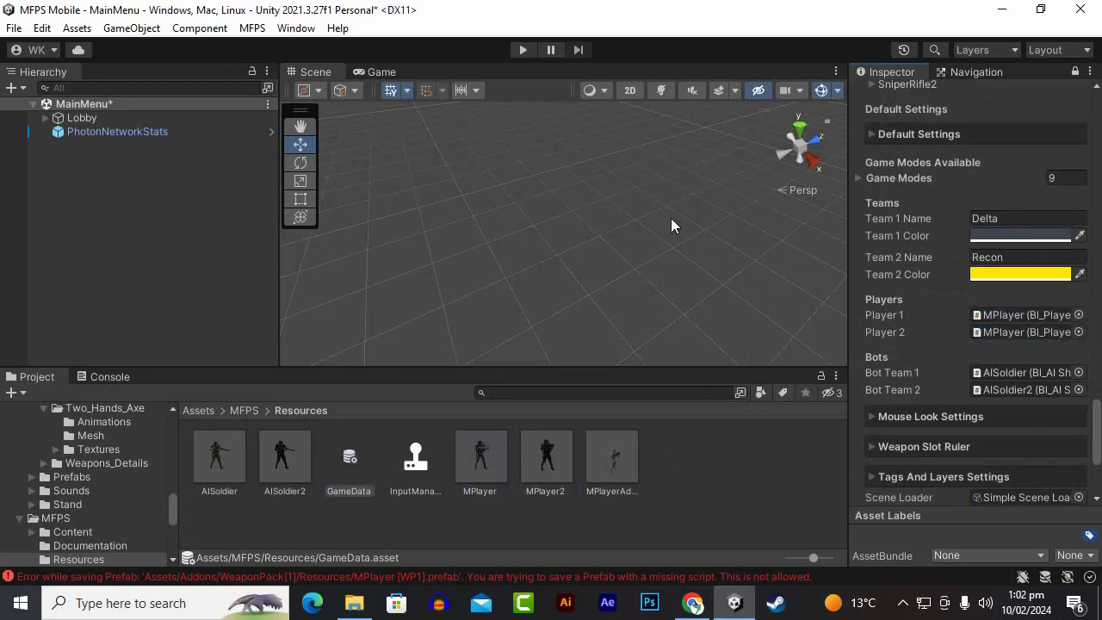
# Enter play mode and start a MilitaryBase match
pyautogui.click(524, 50)
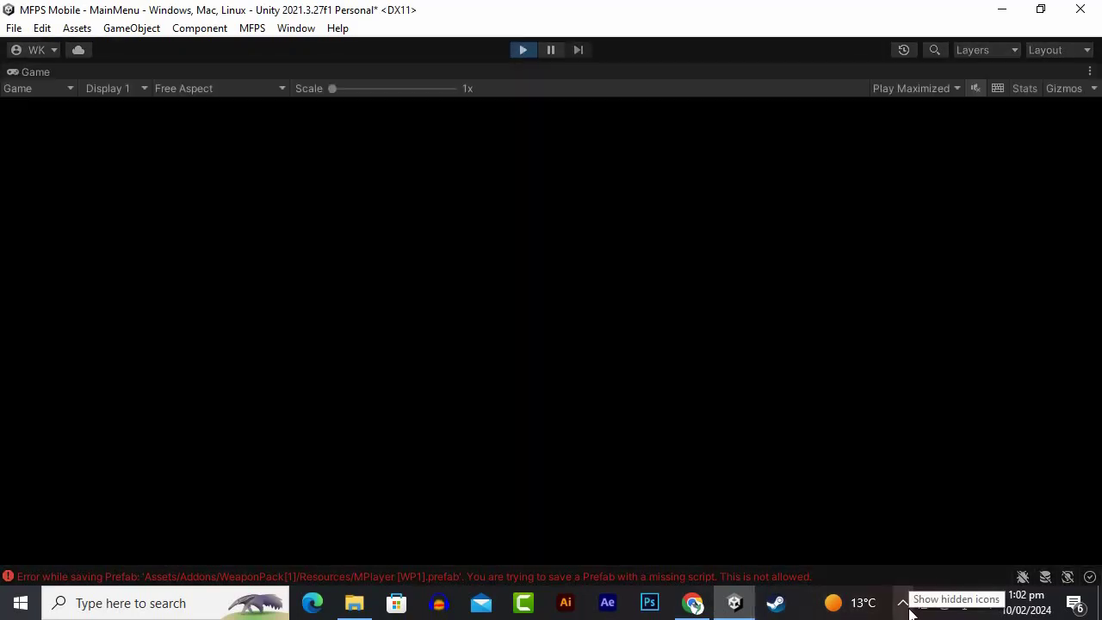
pyautogui.click(903, 603)
pyautogui.click(582, 422)
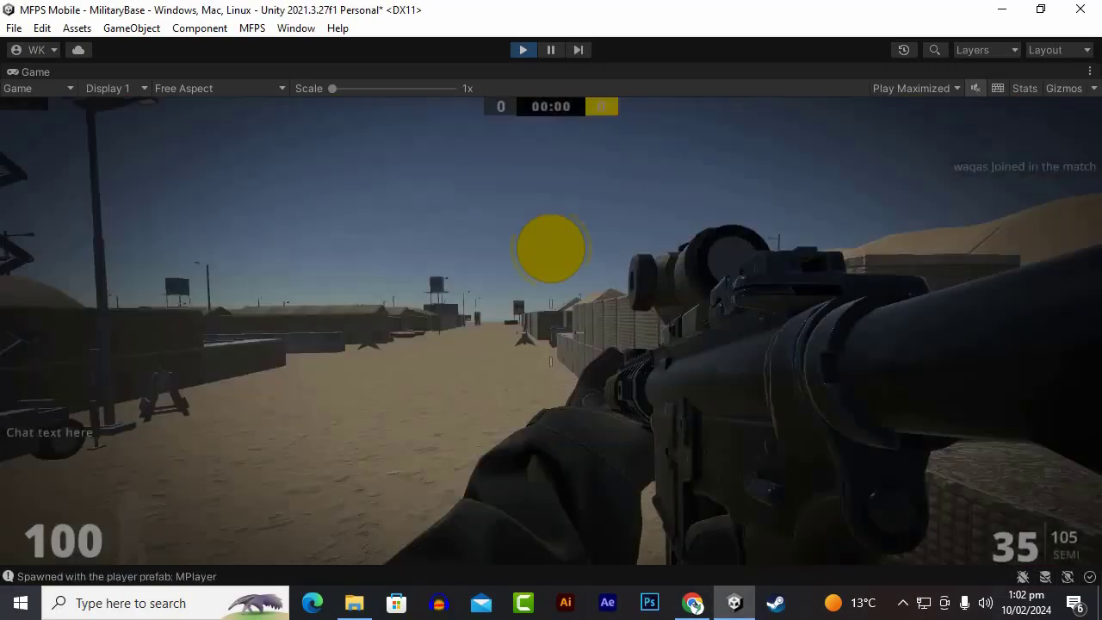
# Swing the axe in slot 3 and fire the pistol in slot 2
pyautogui.press('4')
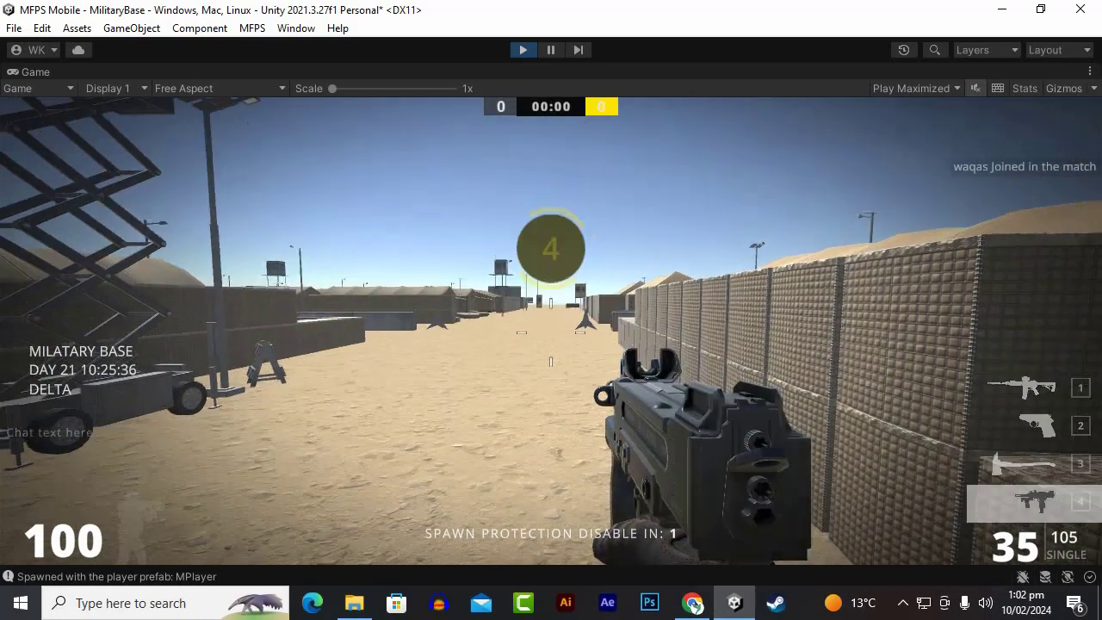
pyautogui.press('3')
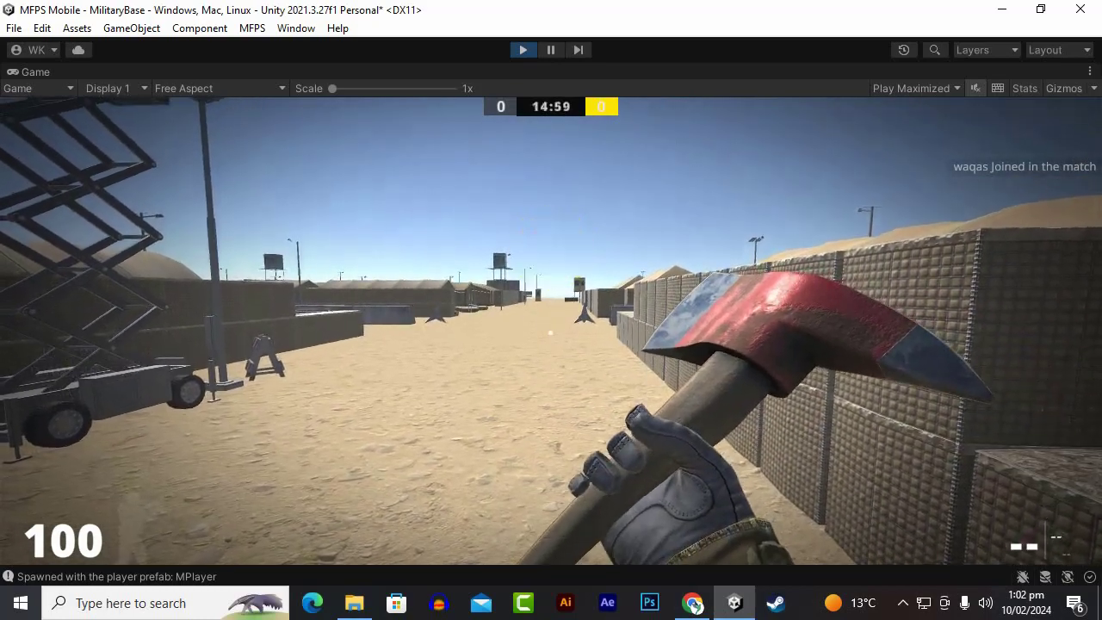
pyautogui.click(550, 333)
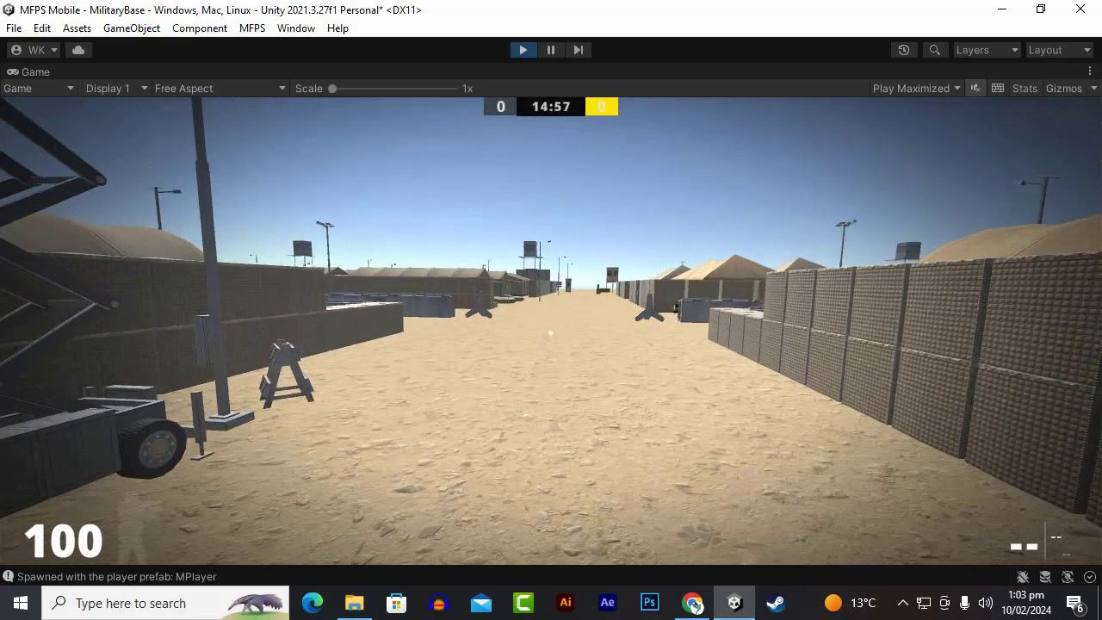
pyautogui.press('2')
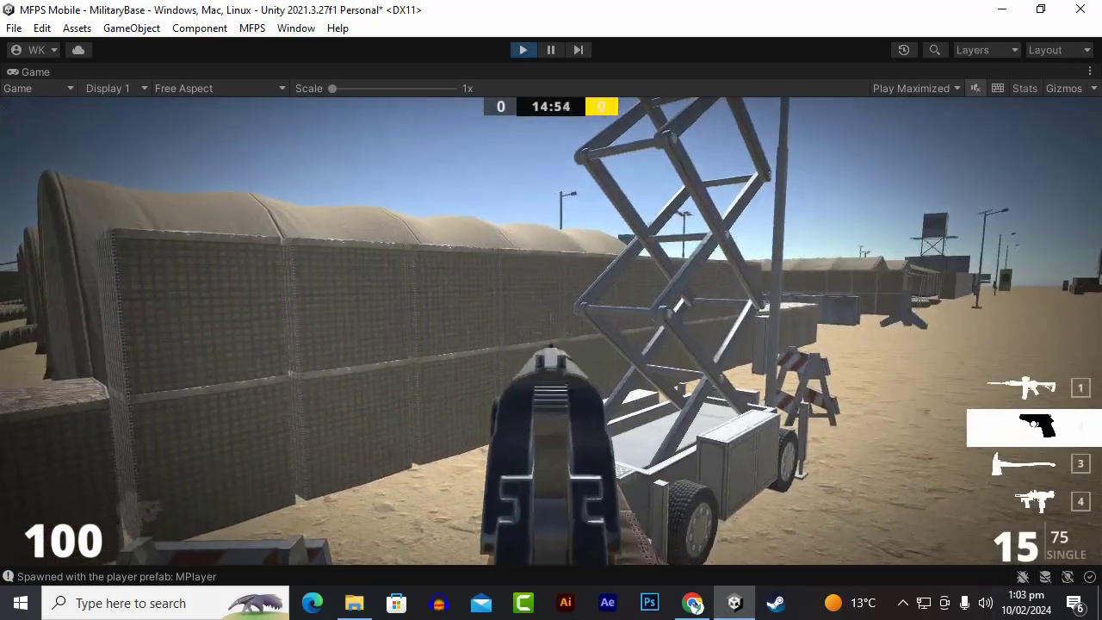
pyautogui.click(550, 333)
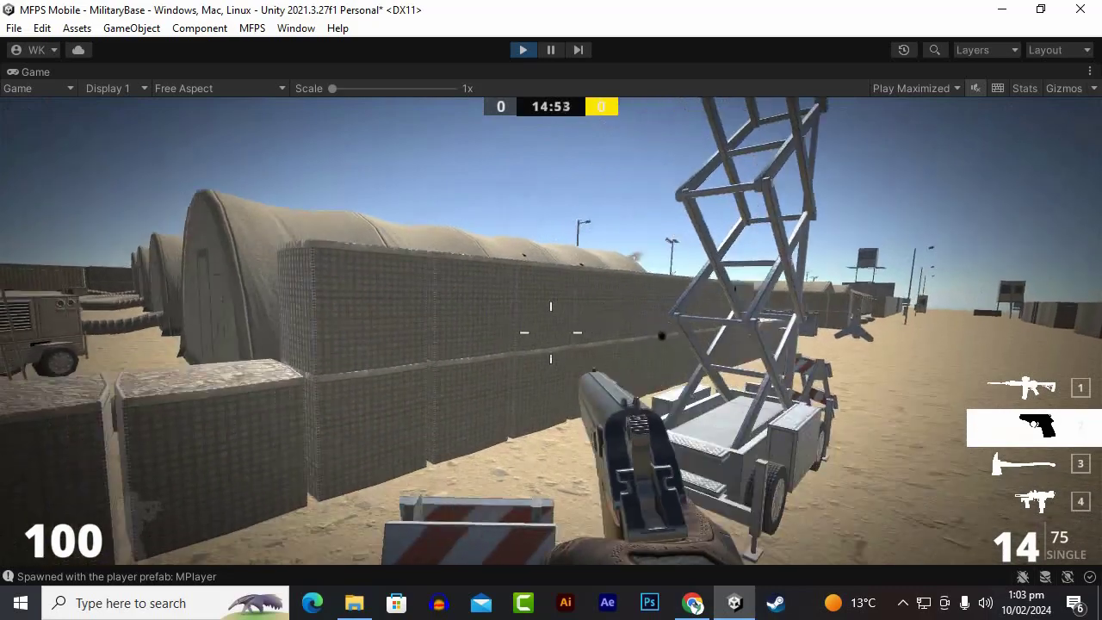
# Aim down the scoped rifle in slot 1 and fire two rounds
pyautogui.press('1')
pyautogui.rightClick(550, 333)
pyautogui.click(551, 332)
pyautogui.click(550, 332)
pyautogui.click(550, 333)
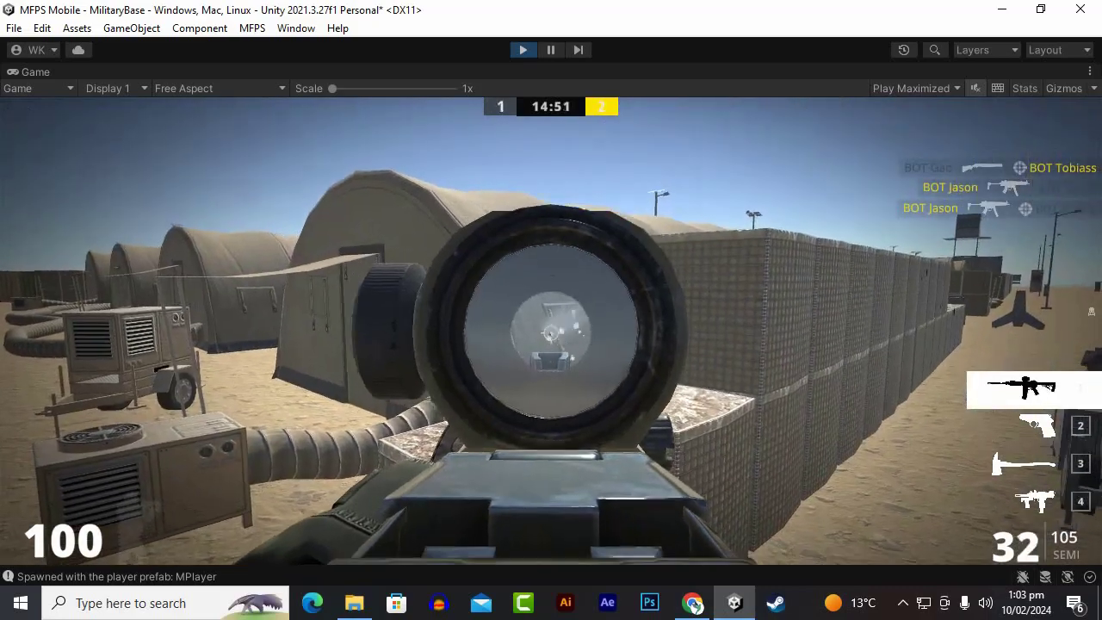
pyautogui.rightClick(551, 332)
# Aim and fire the SMG in slot 4, then switch back to the axe
pyautogui.click(550, 332)
pyautogui.click(550, 333)
pyautogui.click(550, 332)
pyautogui.press('4')
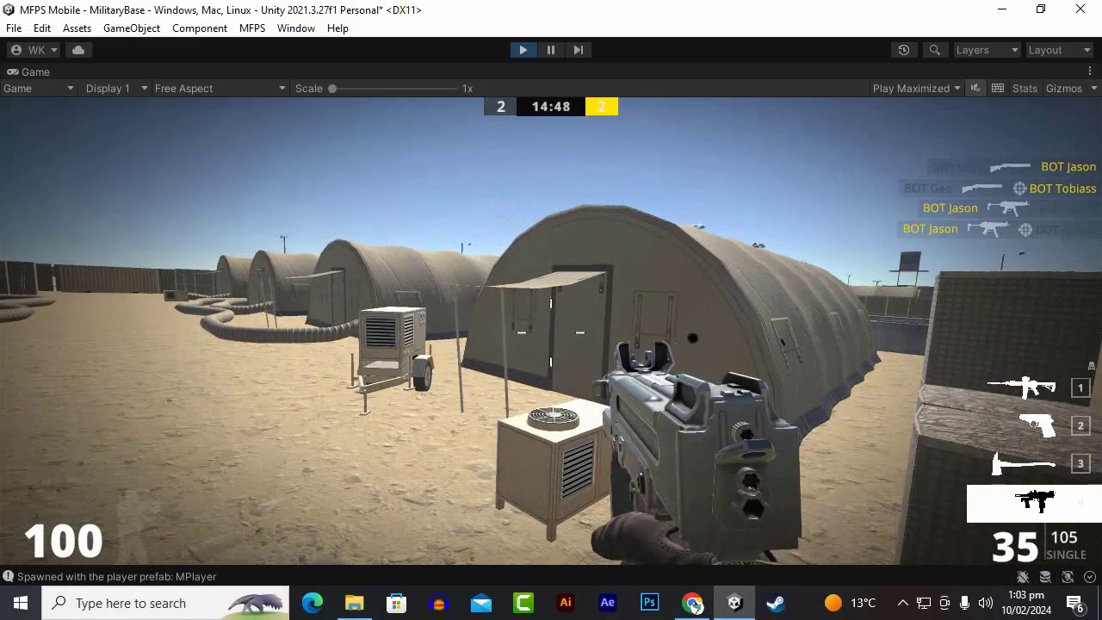
pyautogui.rightClick(551, 333)
pyautogui.click(550, 332)
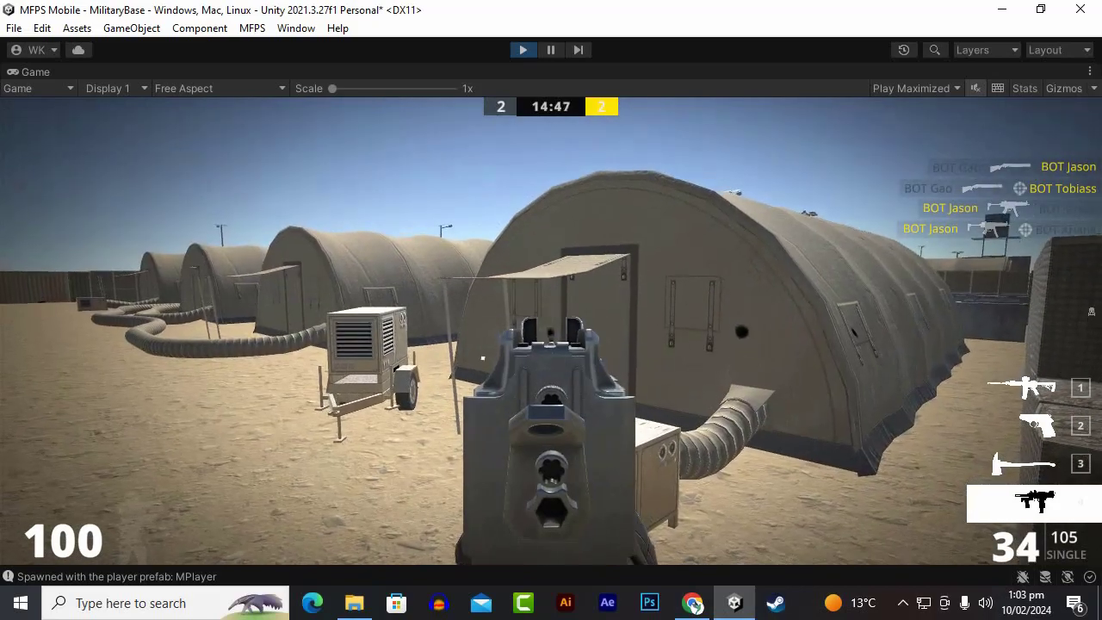
pyautogui.click(551, 332)
pyautogui.click(551, 332)
pyautogui.click(550, 332)
pyautogui.press('3')
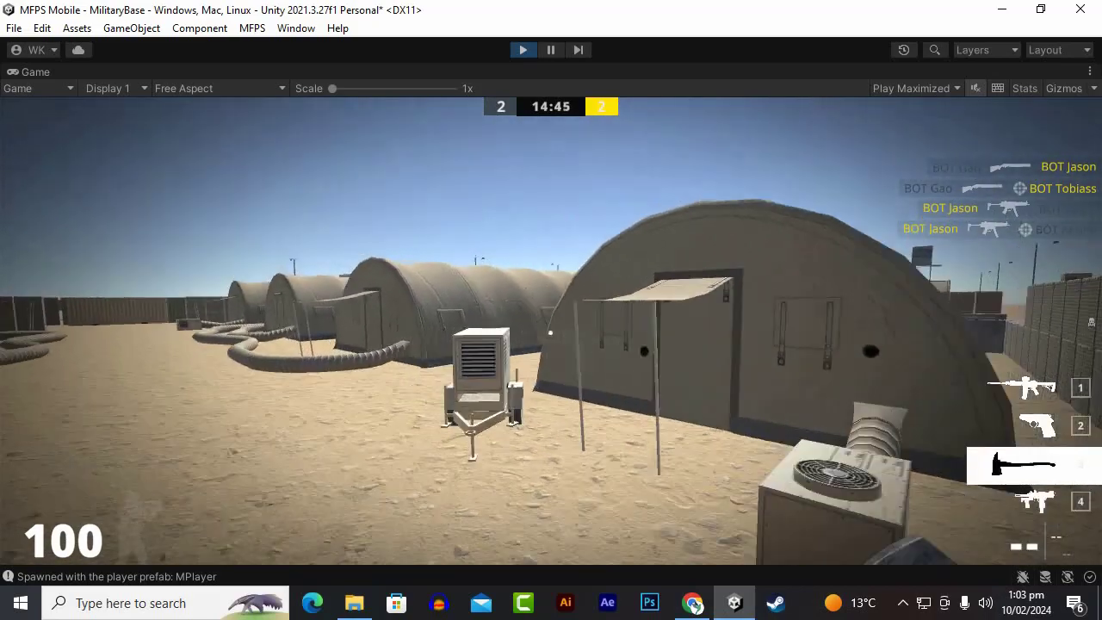
# Walk forward through the base past the generator, tents, barriers and guard tower
pyautogui.press('w')
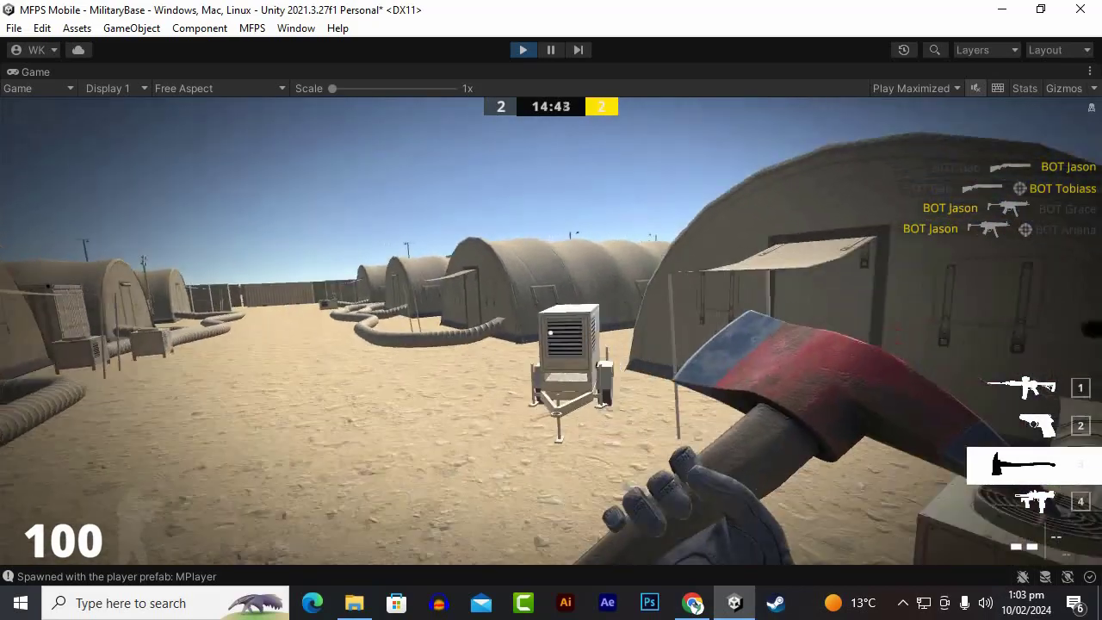
pyautogui.press('w')
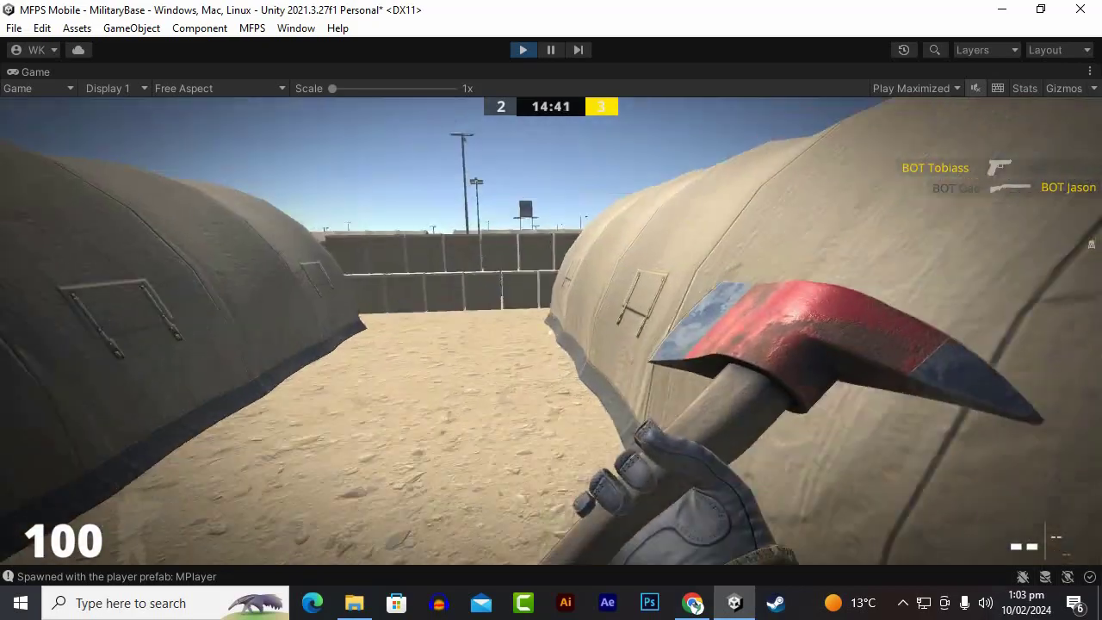
pyautogui.press('w')
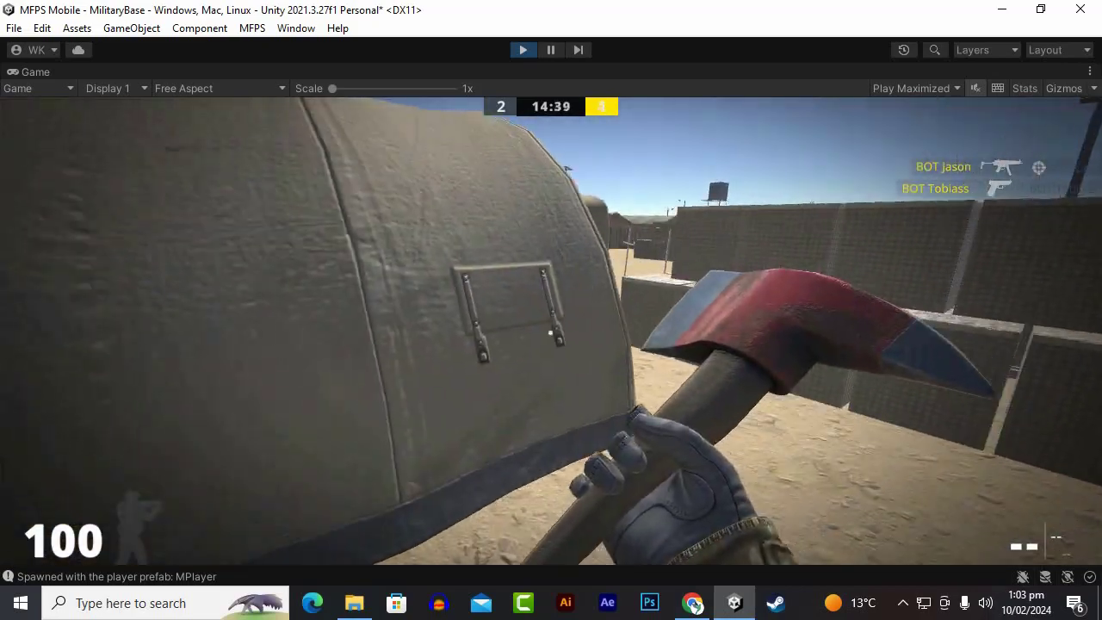
pyautogui.press('w')
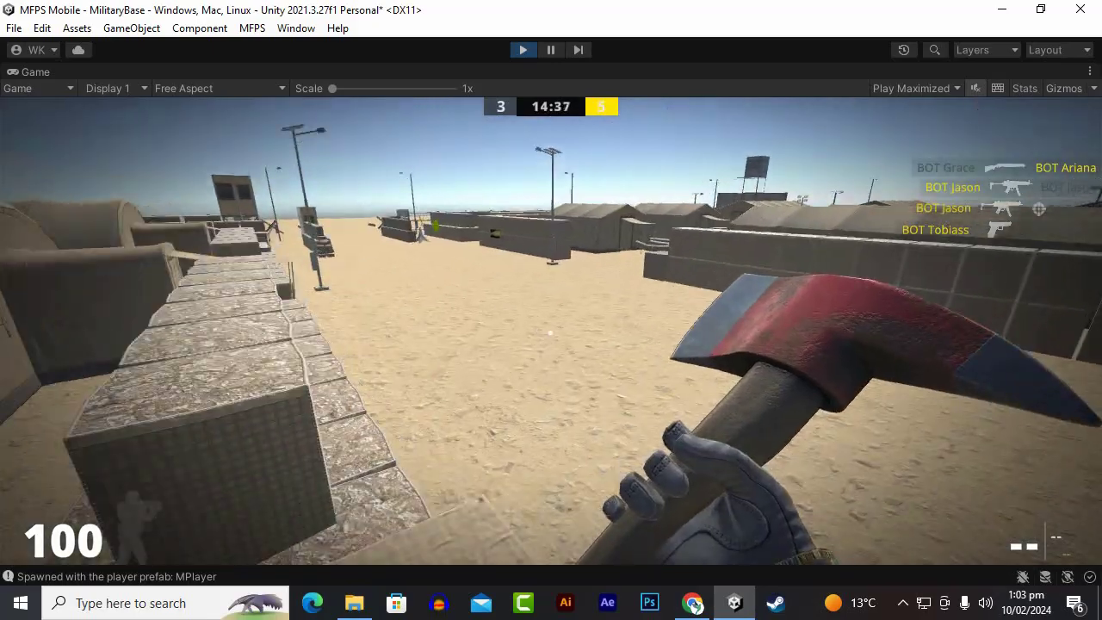
pyautogui.press('w')
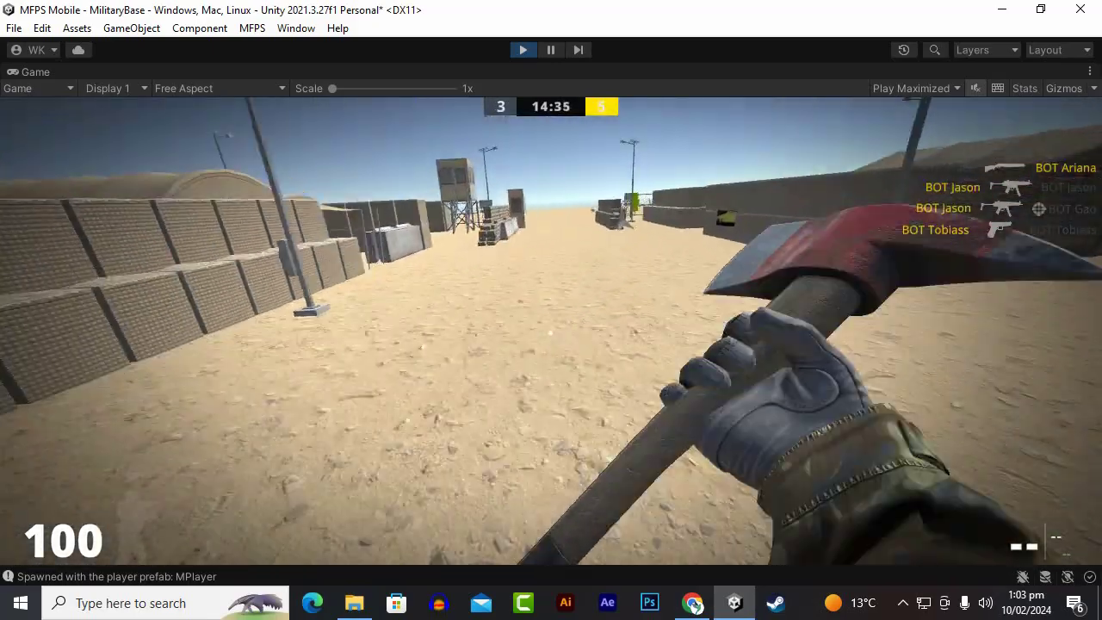
pyautogui.press('w')
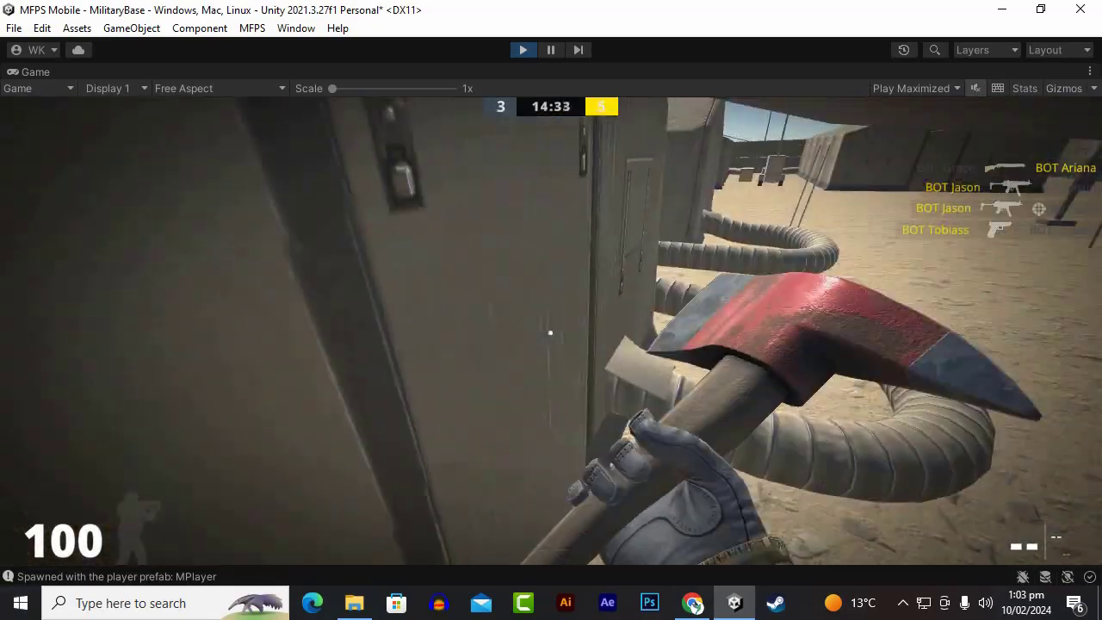
pyautogui.press('w')
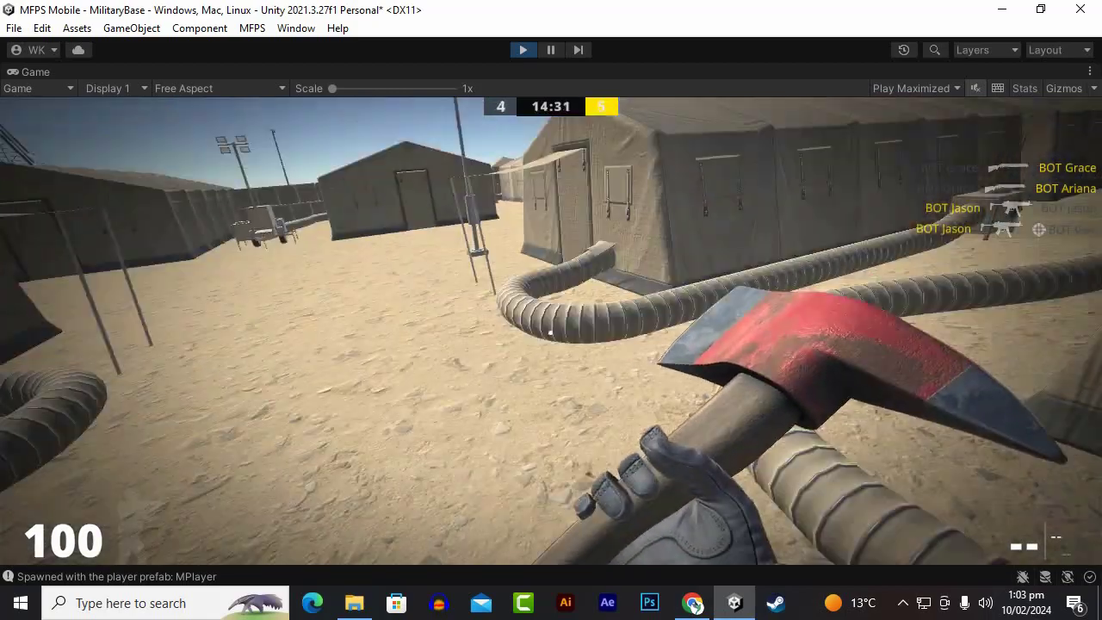
# Fire the pistol at an enemy, then bring up the in-game pause menu
pyautogui.press('2')
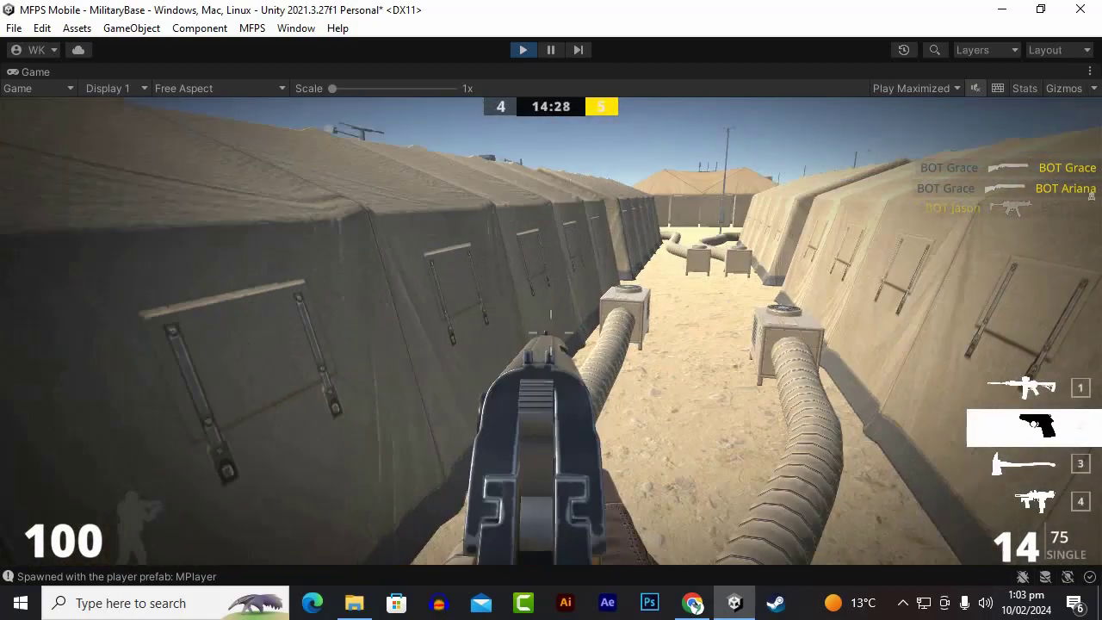
pyautogui.click(552, 332)
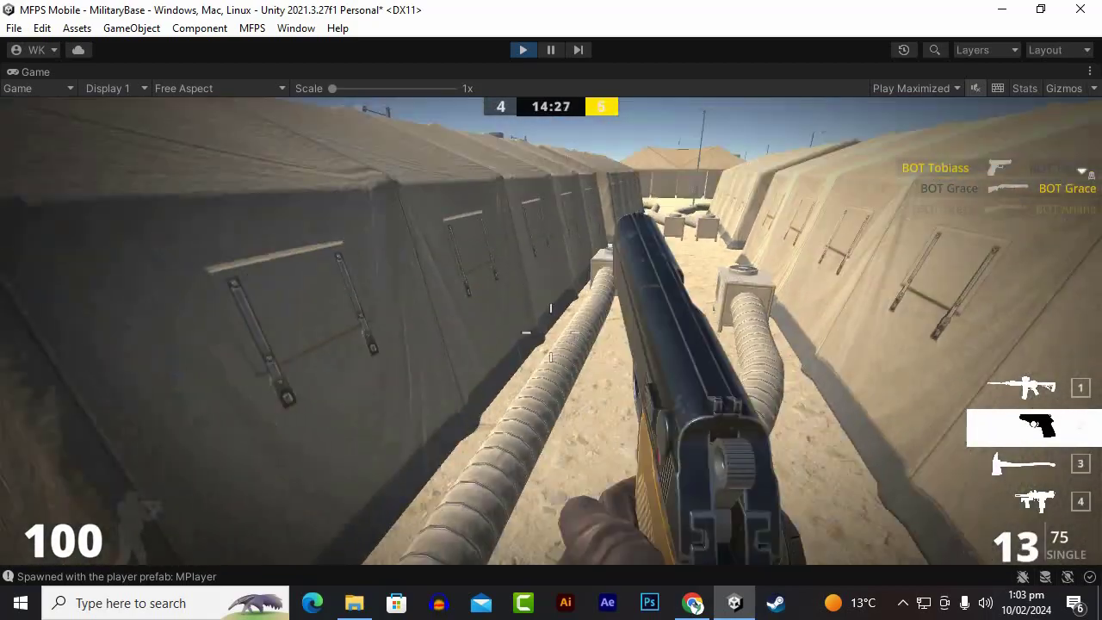
pyautogui.press('Escape')
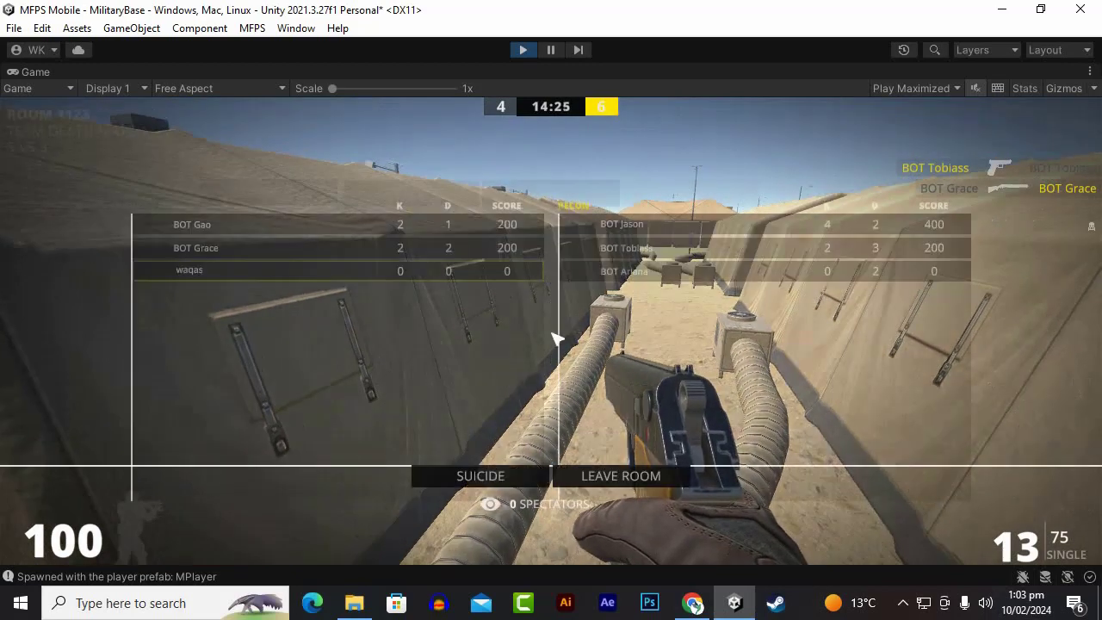